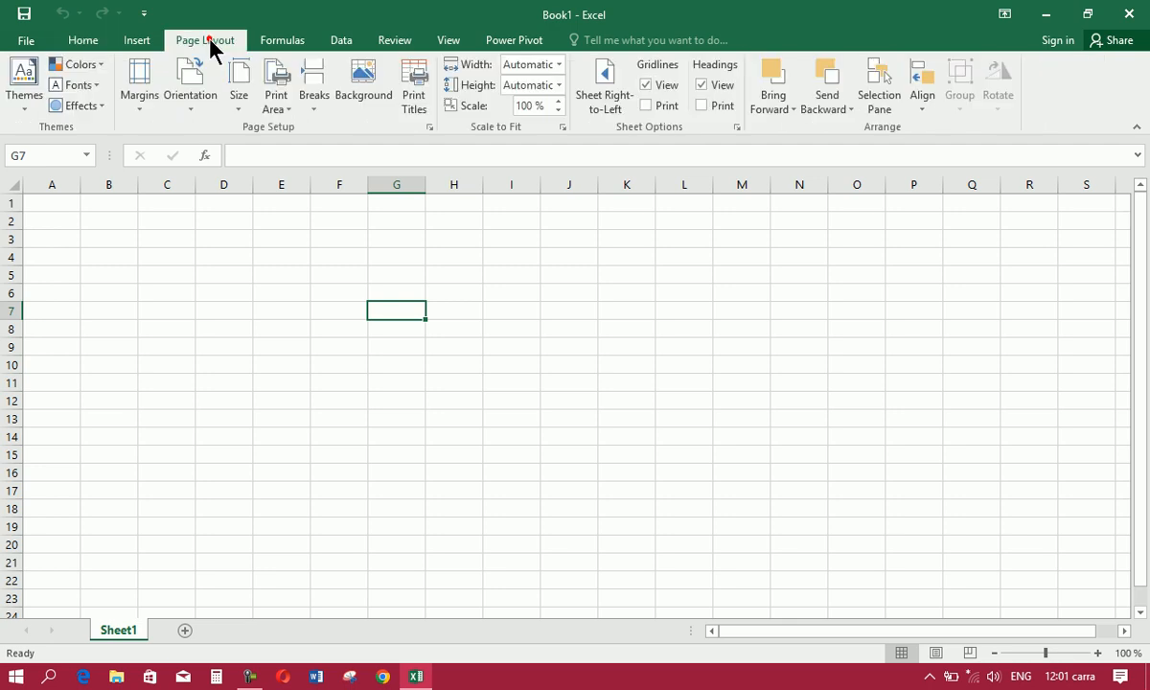
- Examine the header and footer settings in Page Setup, and close them without changes
{"action": "left_click", "coordinate": [418, 101]}
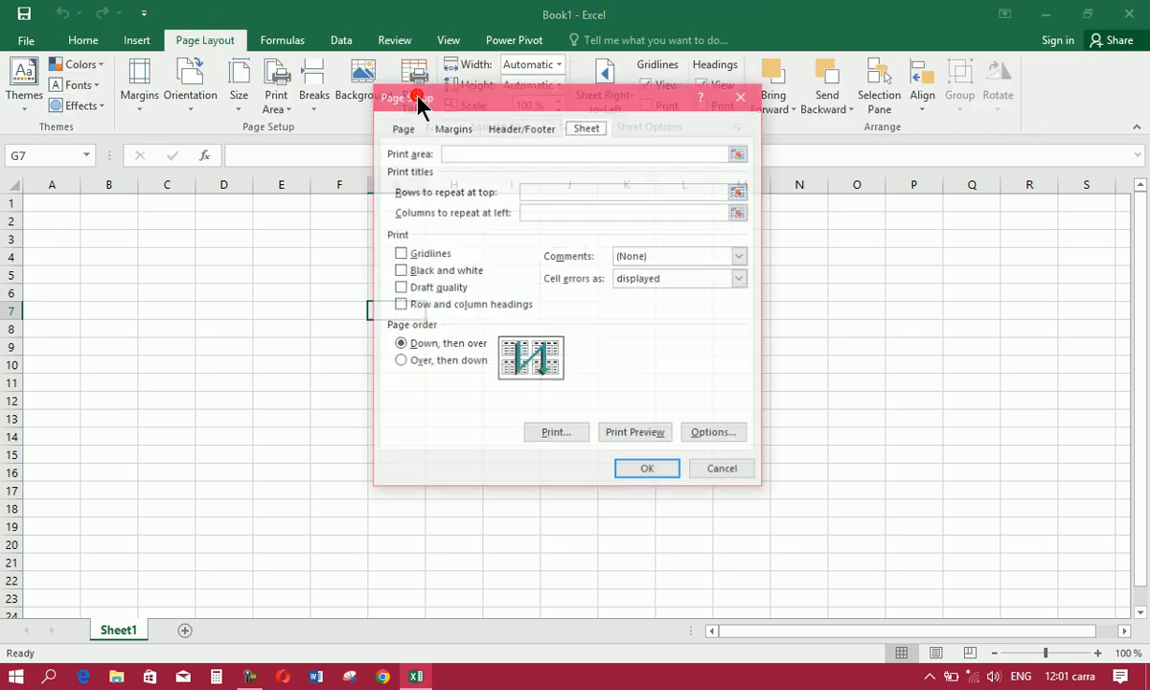
{"action": "left_click", "coordinate": [535, 137]}
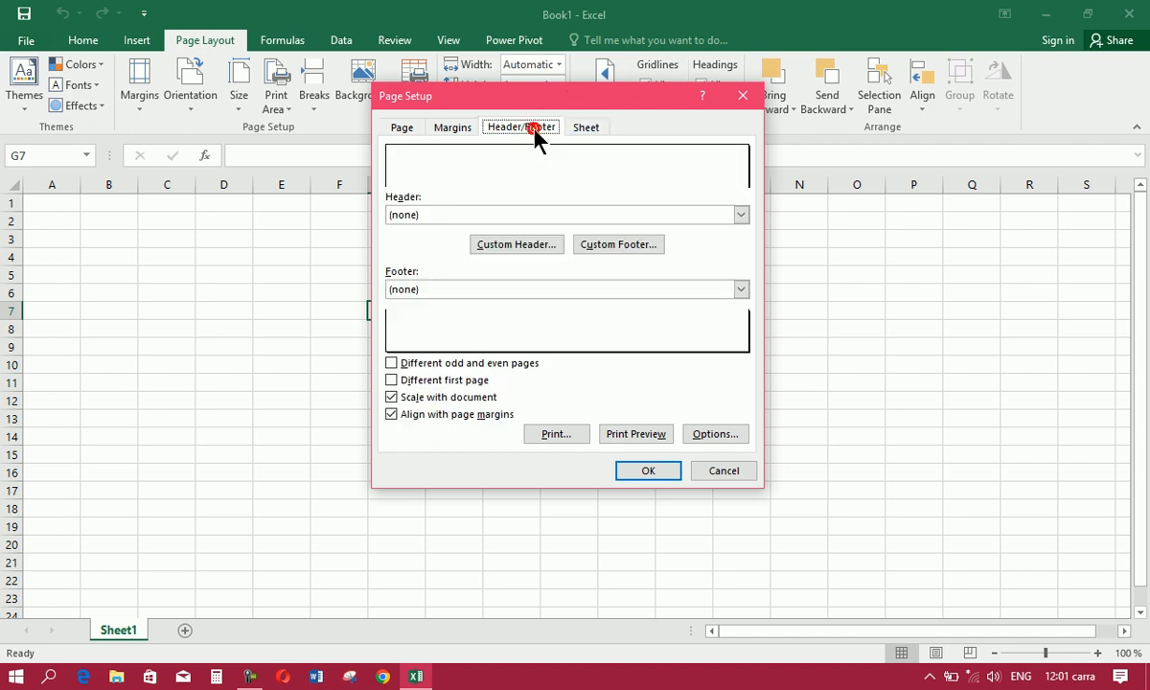
{"action": "left_click", "coordinate": [744, 98]}
- Show the worksheet's header and footer area in Page Layout view, and return the worksheet to Normal view
{"action": "left_click", "coordinate": [142, 40]}
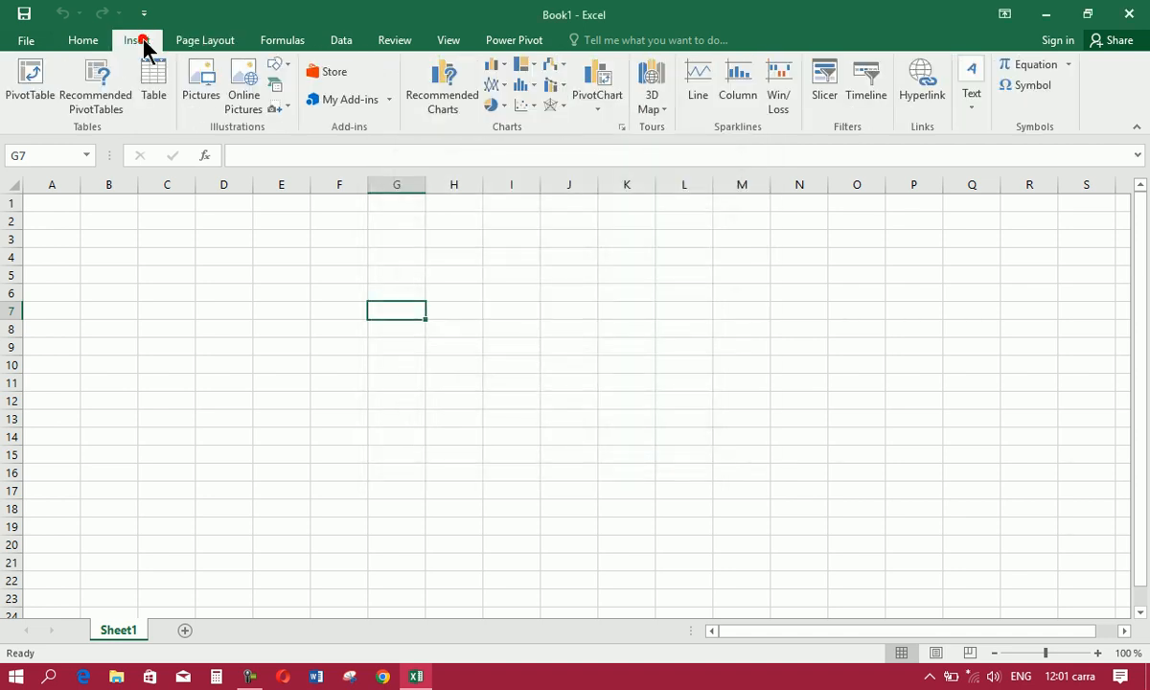
{"action": "left_click", "coordinate": [975, 109]}
{"action": "left_click", "coordinate": [995, 181]}
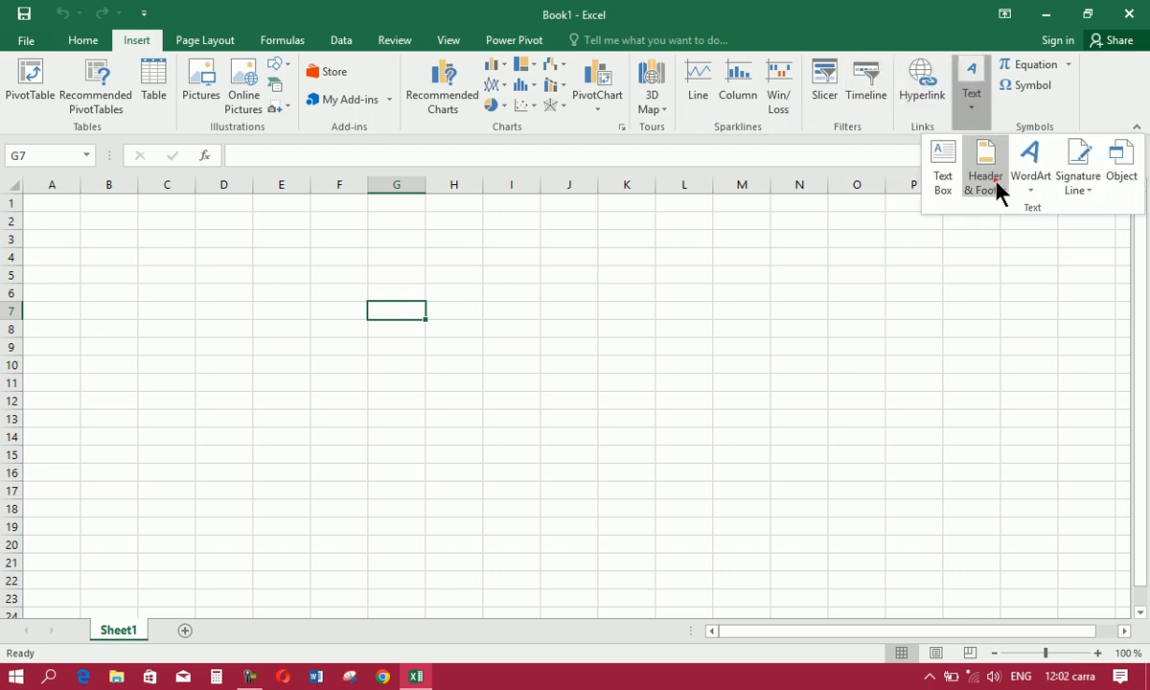
{"action": "left_click", "coordinate": [500, 372]}
{"action": "double_click", "coordinate": [501, 374]}
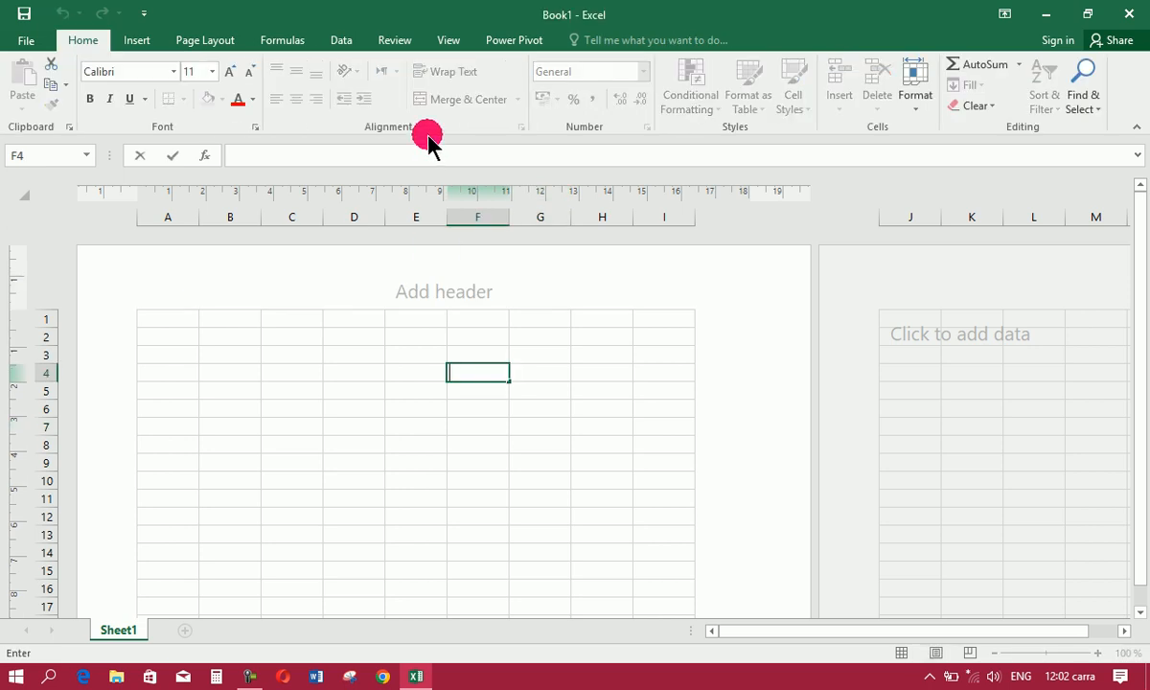
{"action": "left_click", "coordinate": [449, 37]}
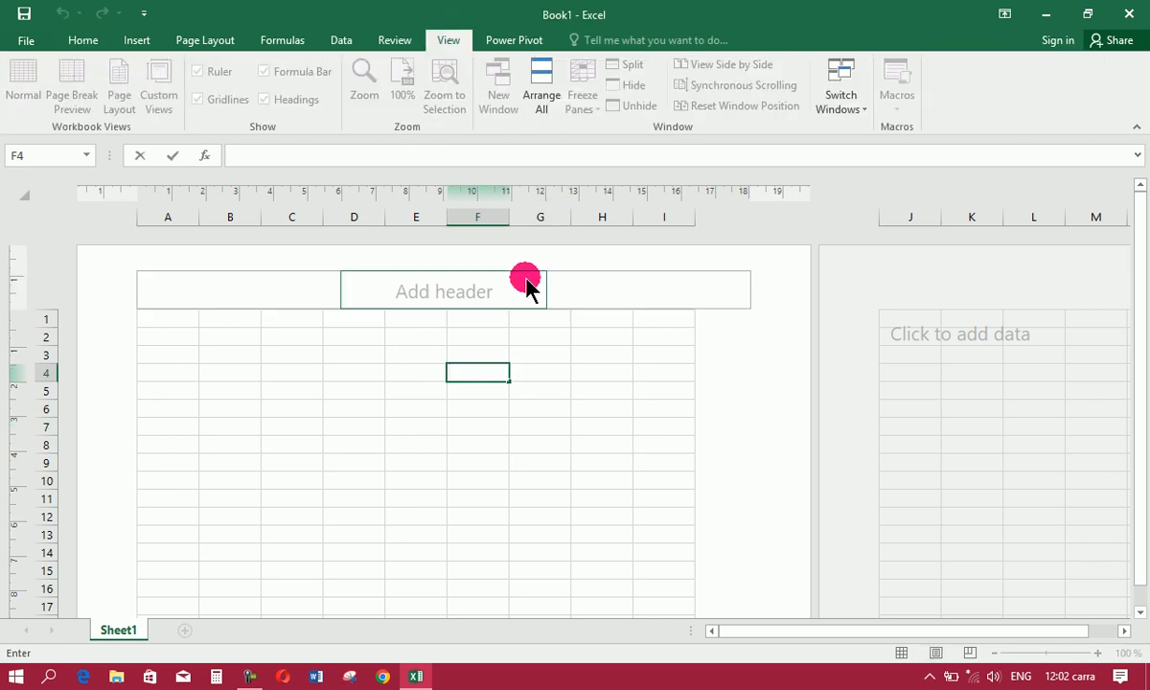
{"action": "left_click", "coordinate": [369, 377]}
{"action": "left_click", "coordinate": [13, 93]}
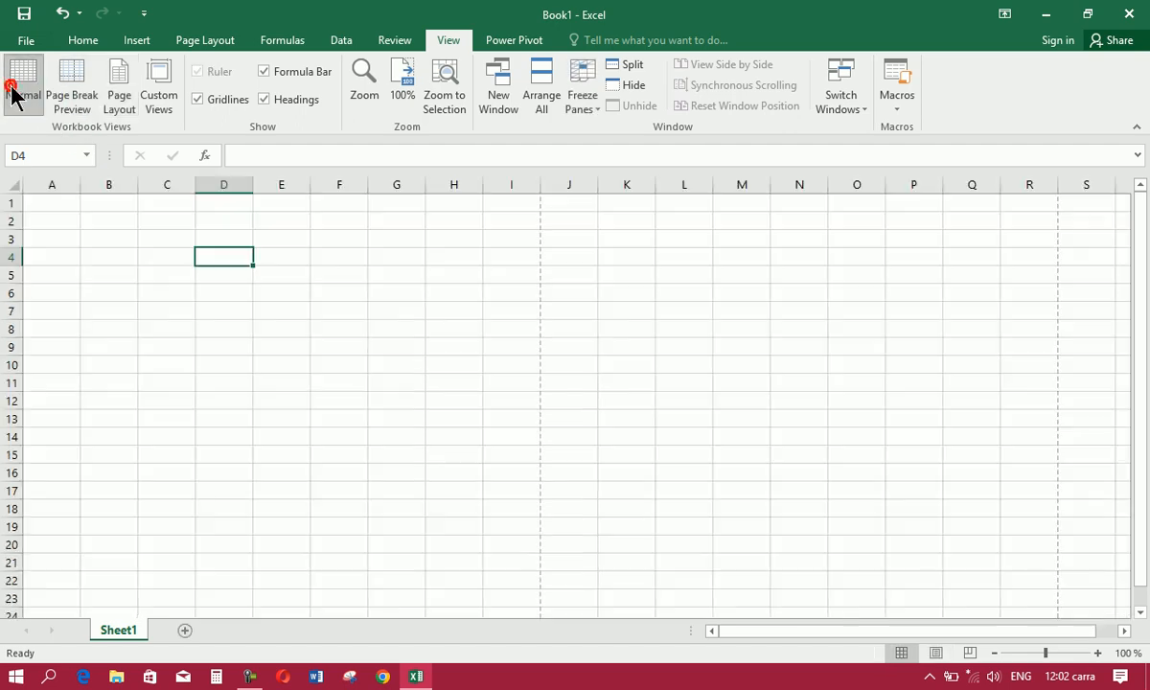
- Enter a sample surname in cell B2 and fill it through the range B2:H15
{"action": "left_click", "coordinate": [295, 308]}
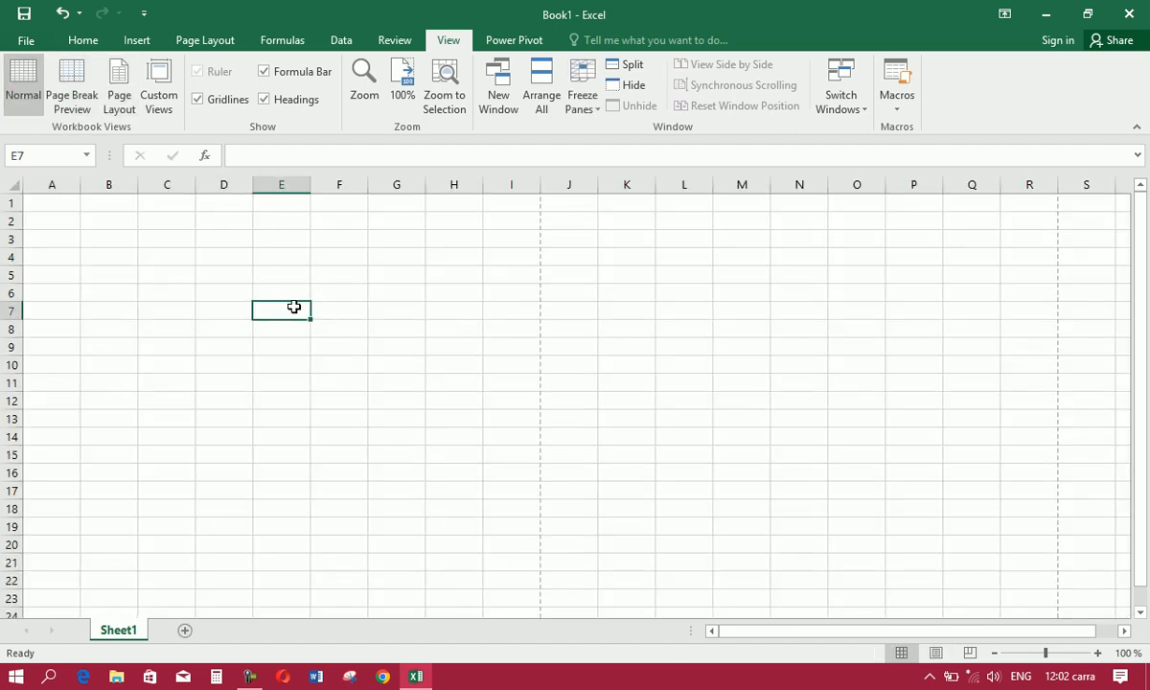
{"action": "left_click", "coordinate": [98, 226]}
{"action": "type", "text": "khan"}
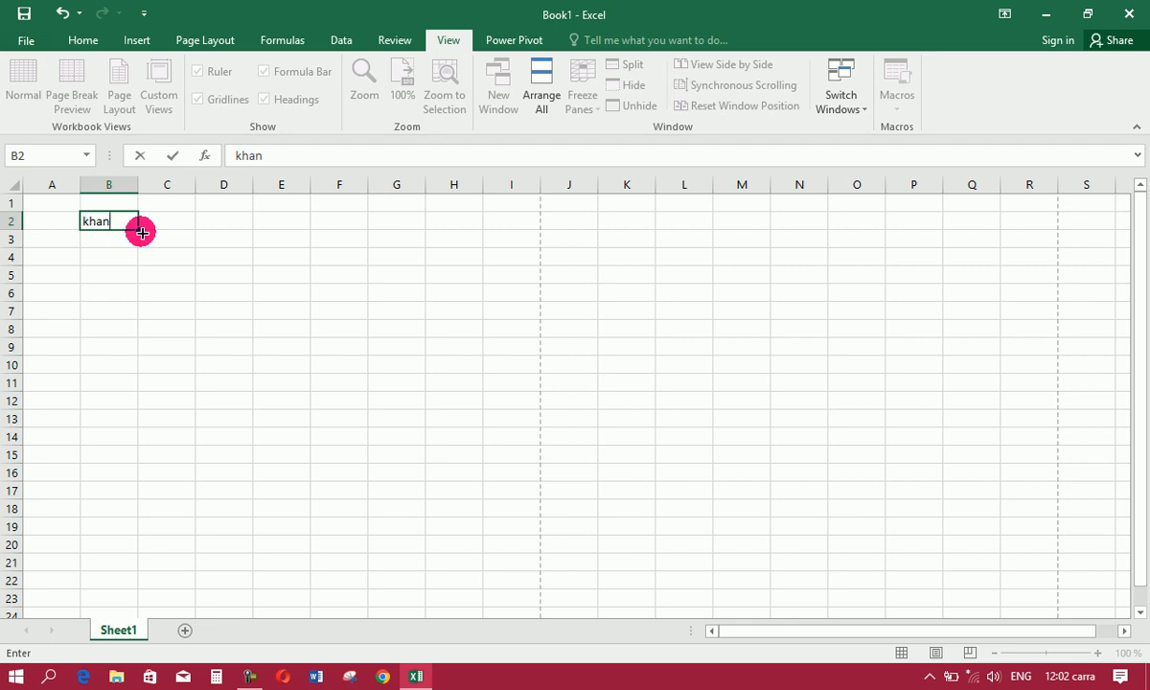
{"action": "left_click_drag", "start_coordinate": [142, 233], "coordinate": [420, 468]}
{"action": "left_click", "coordinate": [203, 309]}
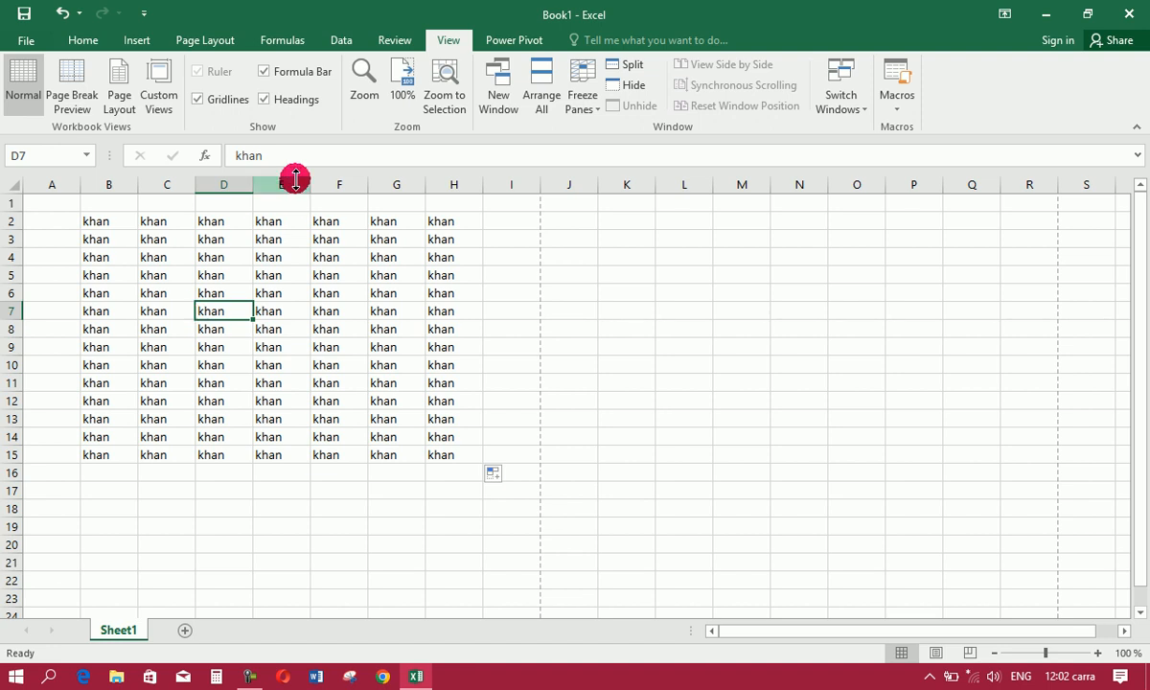
- Check the header and footer settings in Page Setup, and preview the sheet's printout before returning to the worksheet
{"action": "left_click", "coordinate": [196, 42]}
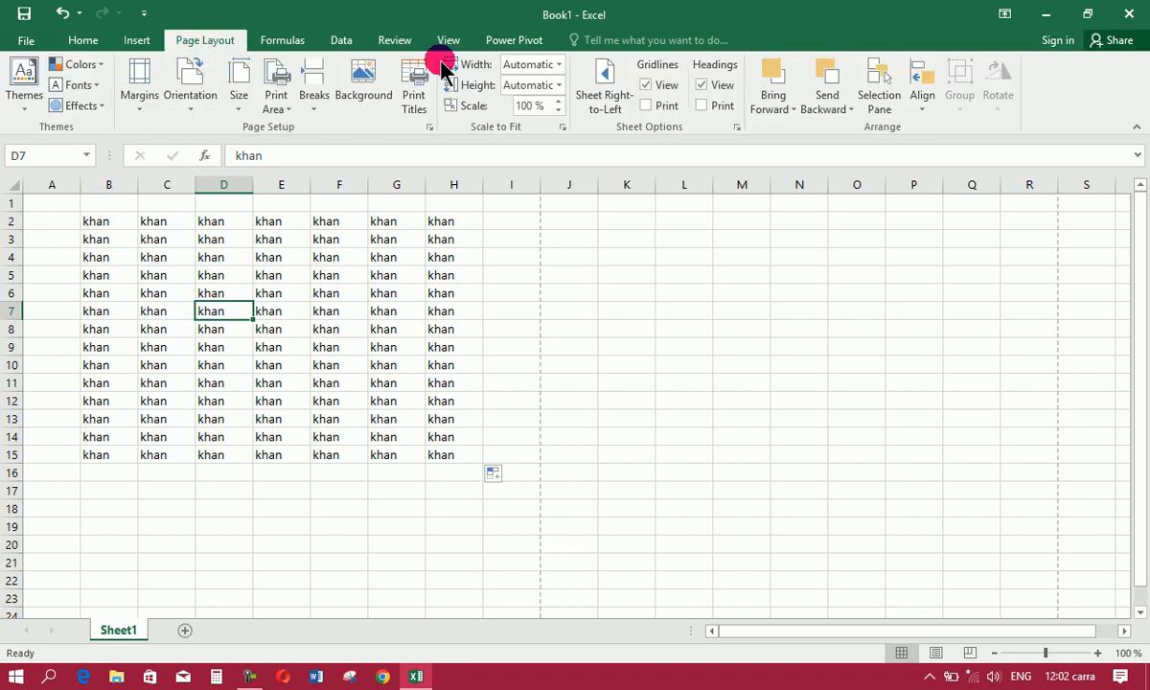
{"action": "left_click", "coordinate": [419, 101]}
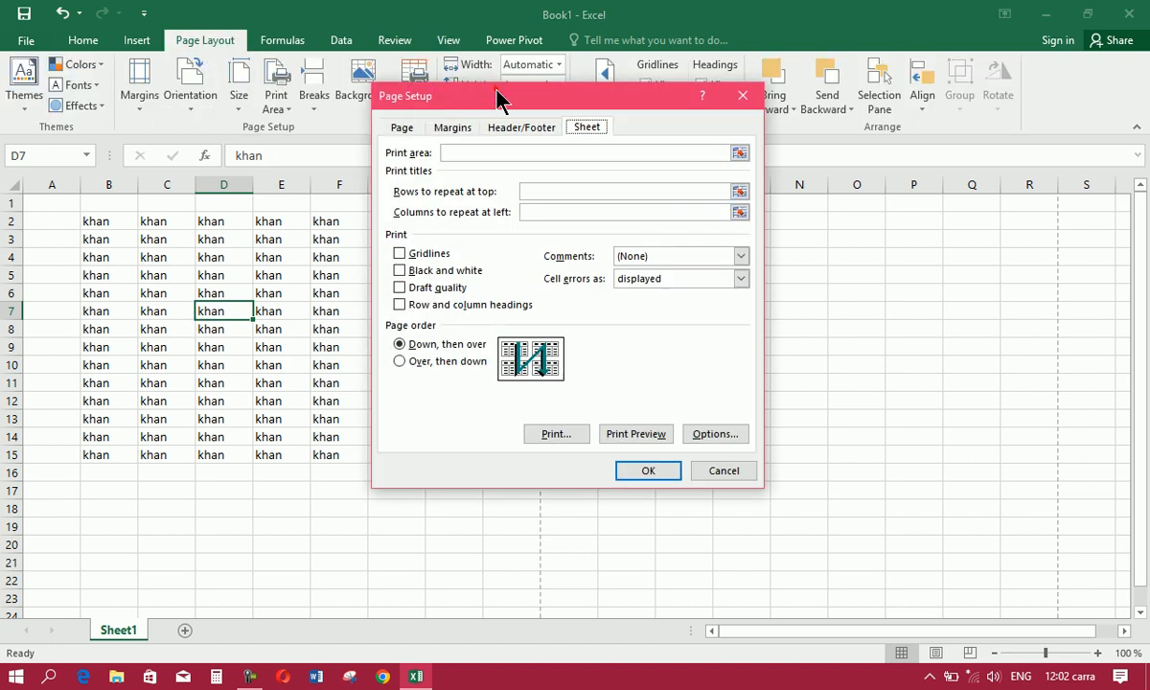
{"action": "left_click_drag", "start_coordinate": [498, 96], "coordinate": [598, 96]}
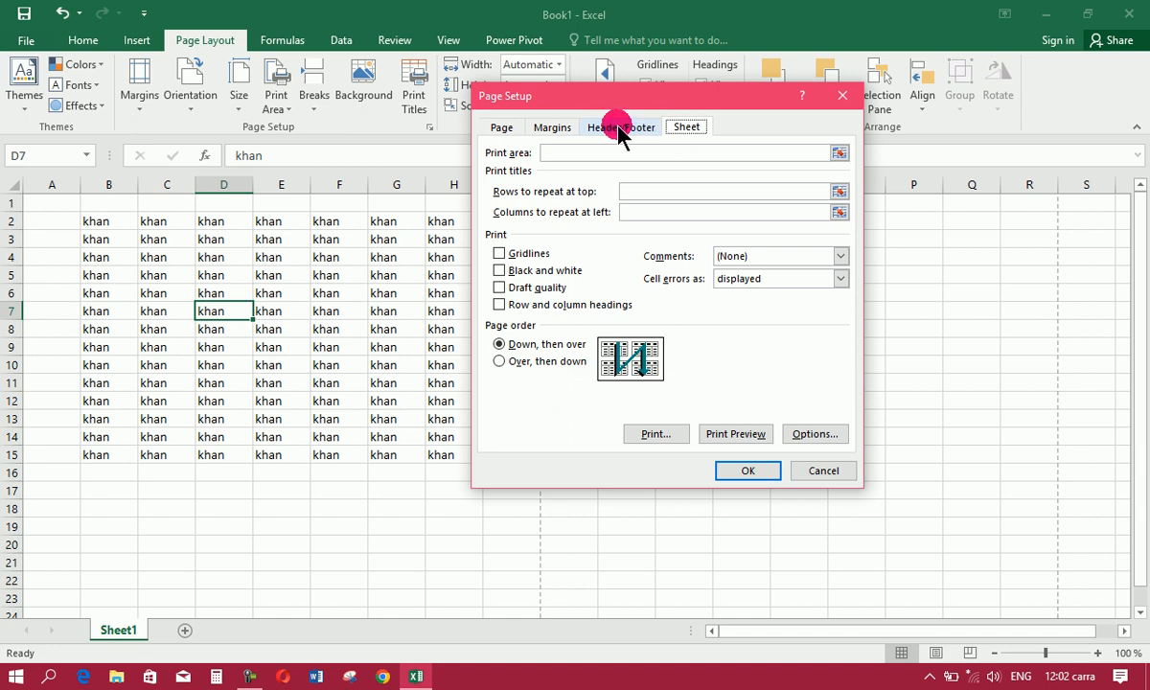
{"action": "left_click", "coordinate": [618, 131]}
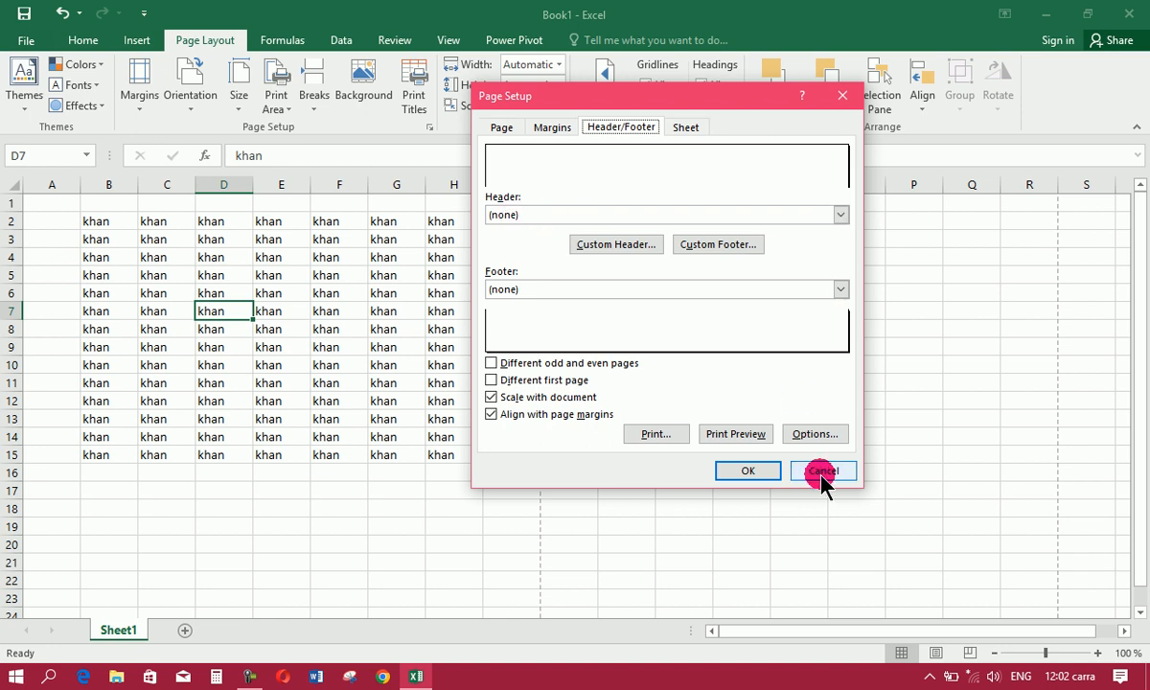
{"action": "left_click", "coordinate": [655, 434]}
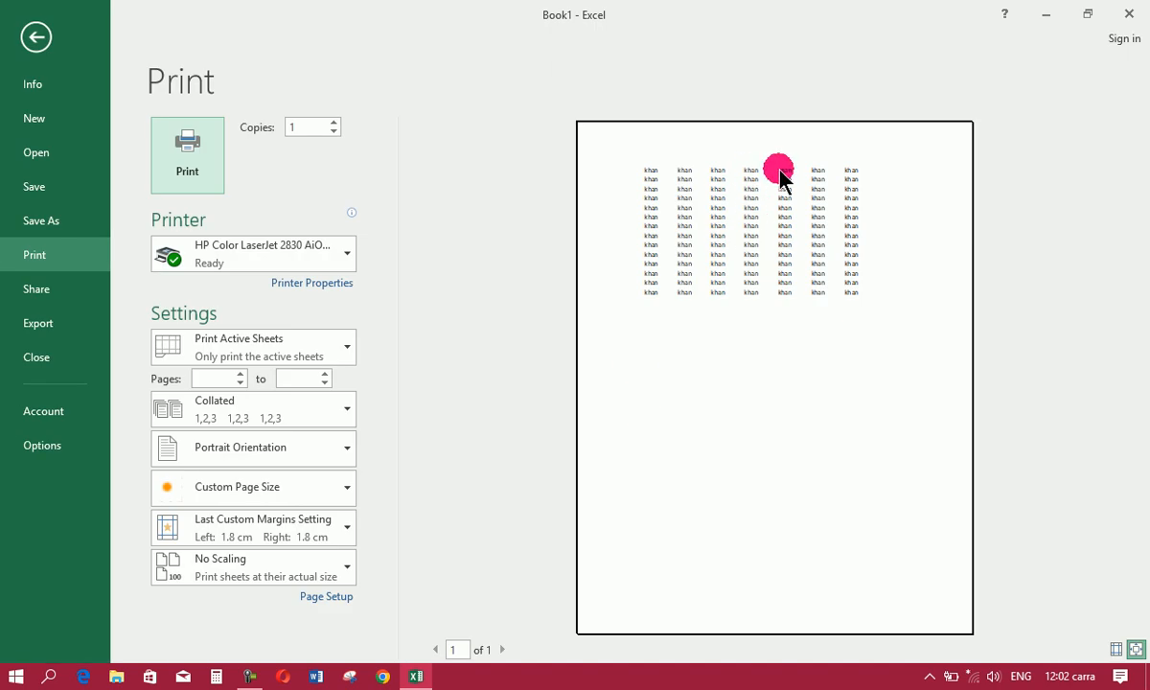
{"action": "left_click", "coordinate": [35, 42]}
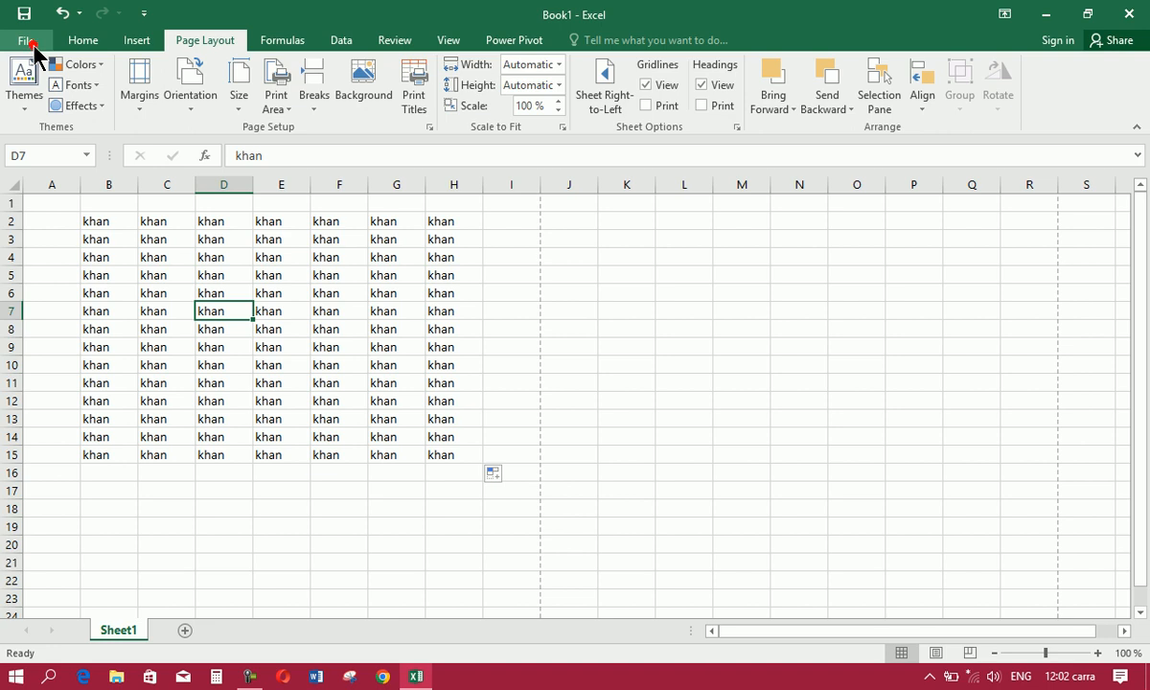
- Choose the preset header "Page 1" for the sheet in Page Setup
{"action": "left_click", "coordinate": [414, 101]}
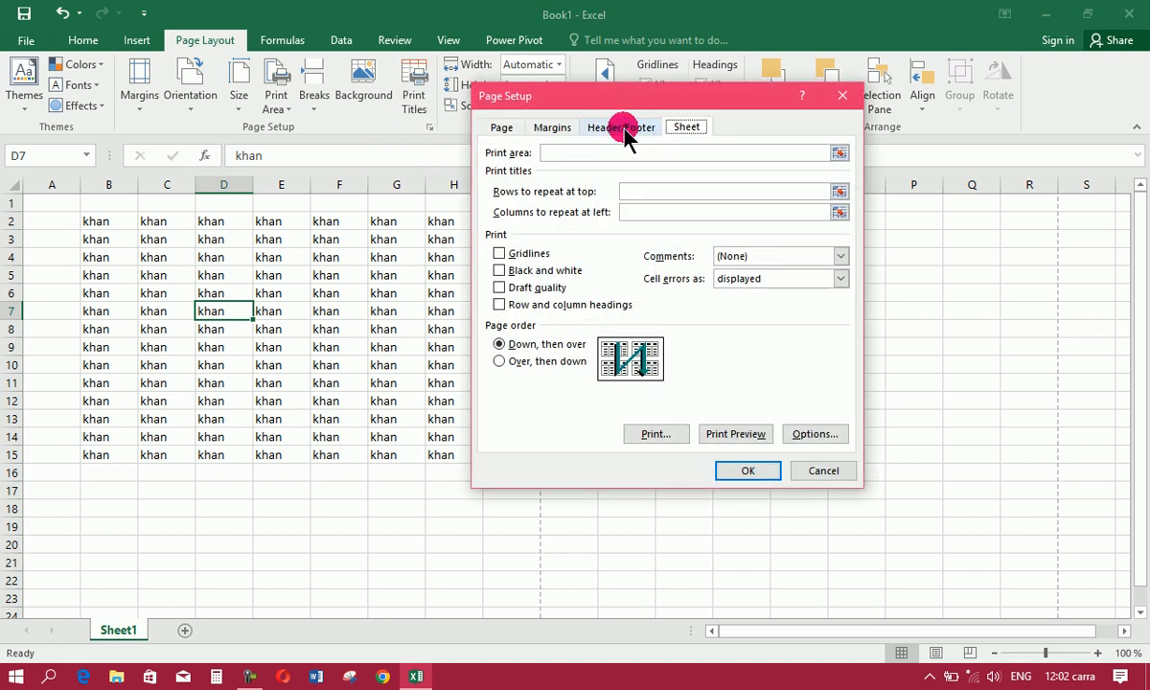
{"action": "left_click", "coordinate": [621, 130]}
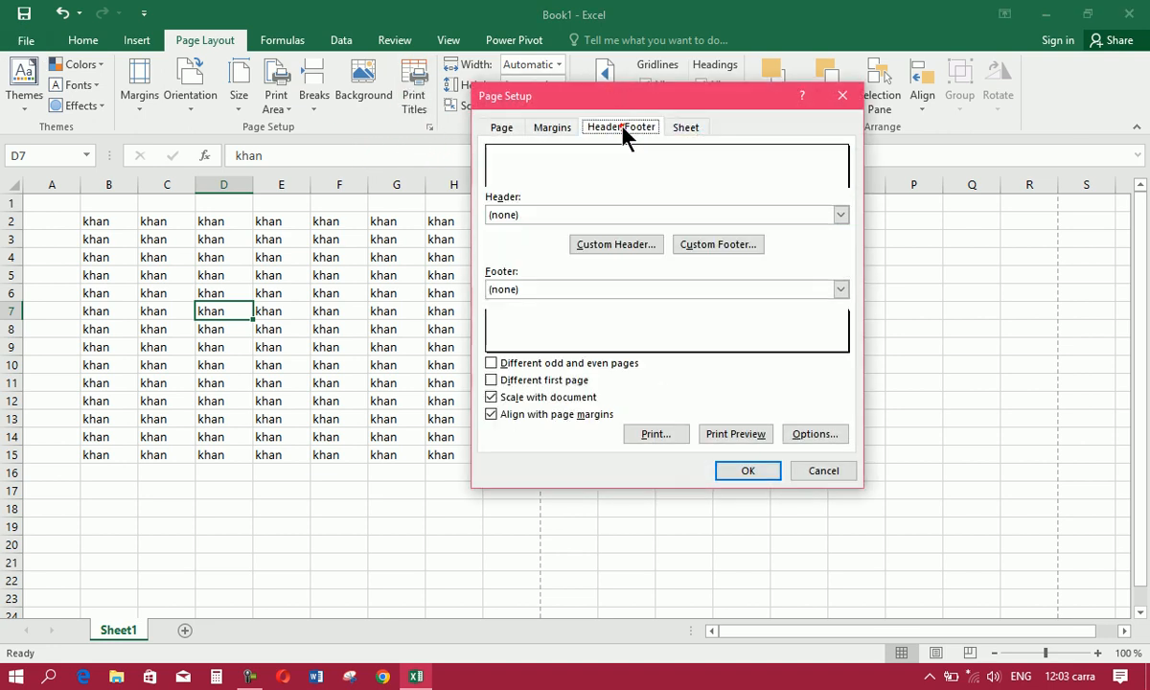
{"action": "left_click", "coordinate": [539, 216]}
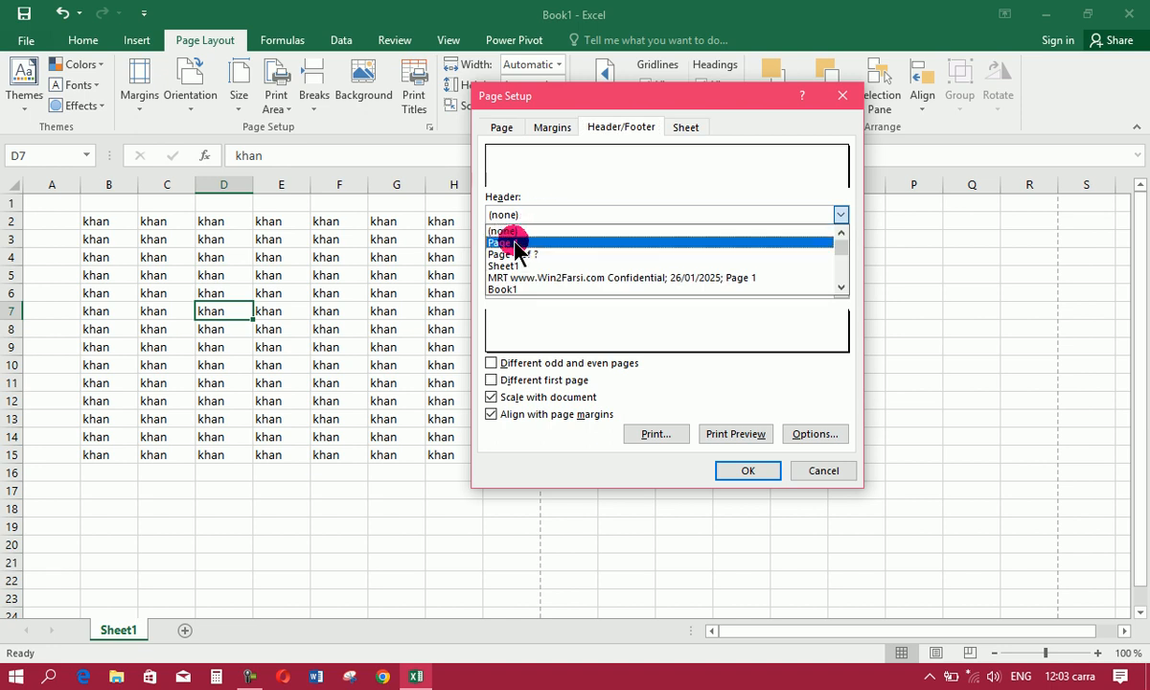
{"action": "mouse_move", "coordinate": [840, 242]}
{"action": "left_mouse_down"}
{"action": "mouse_move", "coordinate": [842, 290]}
{"action": "mouse_move", "coordinate": [843, 247]}
{"action": "left_mouse_up"}
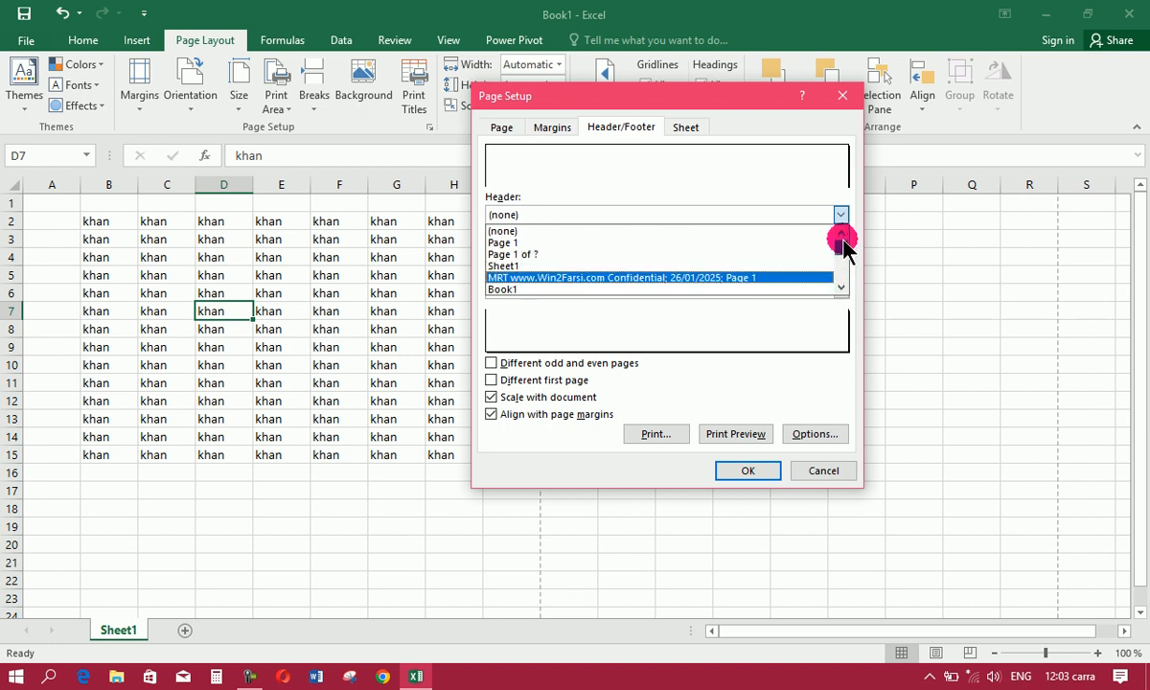
{"action": "left_click", "coordinate": [660, 245]}
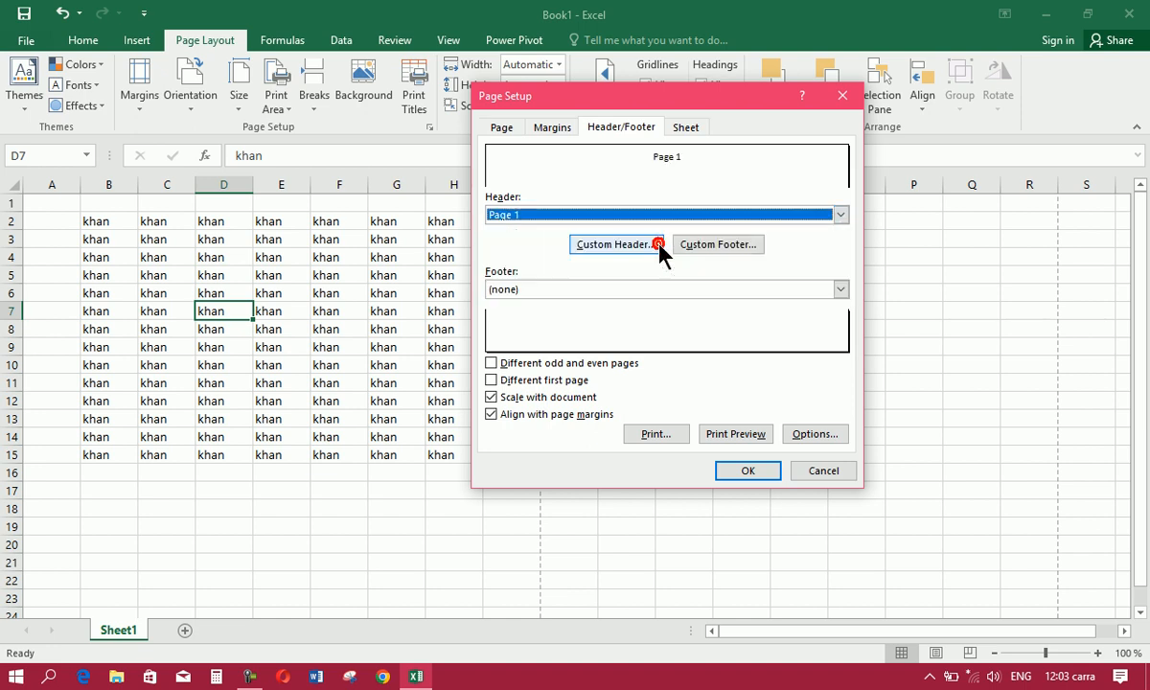
- Preview the printed page enlarged to inspect its header, and return to the worksheet
{"action": "left_click", "coordinate": [655, 436]}
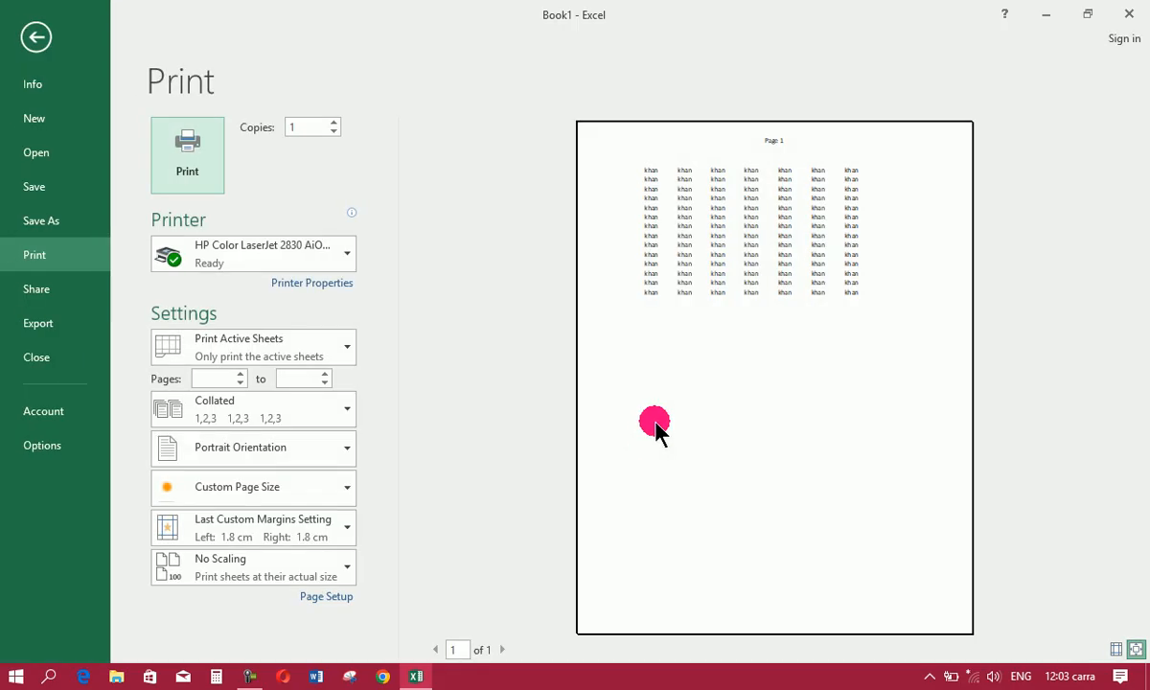
{"action": "left_click", "coordinate": [1134, 648]}
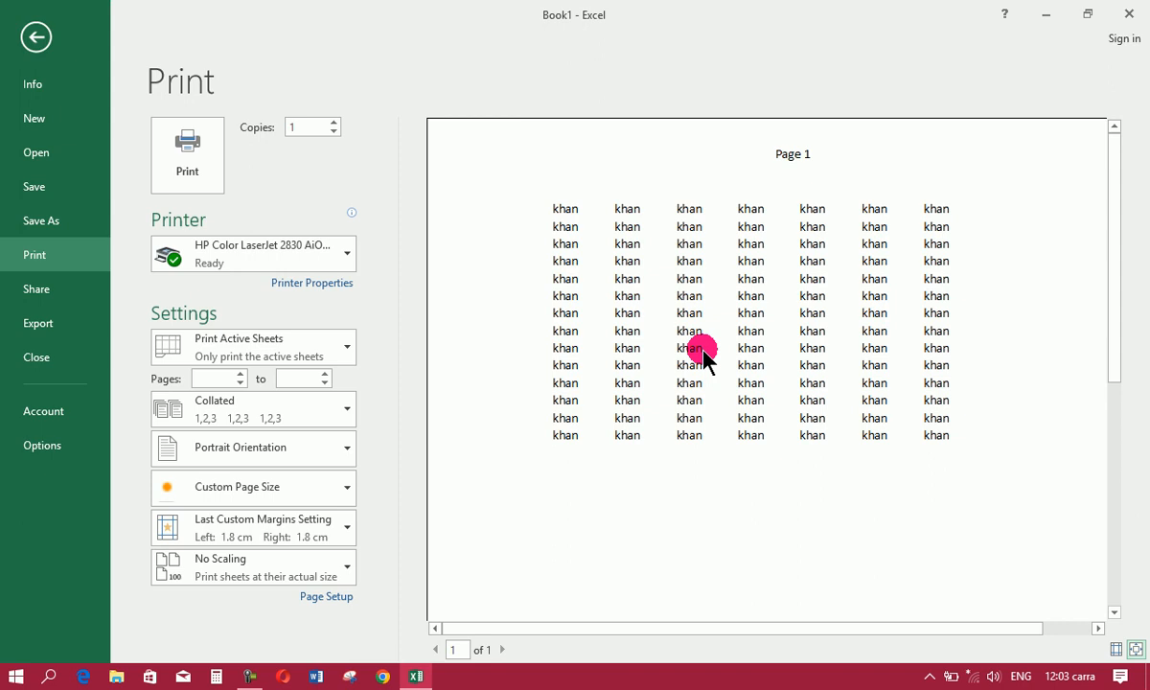
{"action": "left_click", "coordinate": [36, 37]}
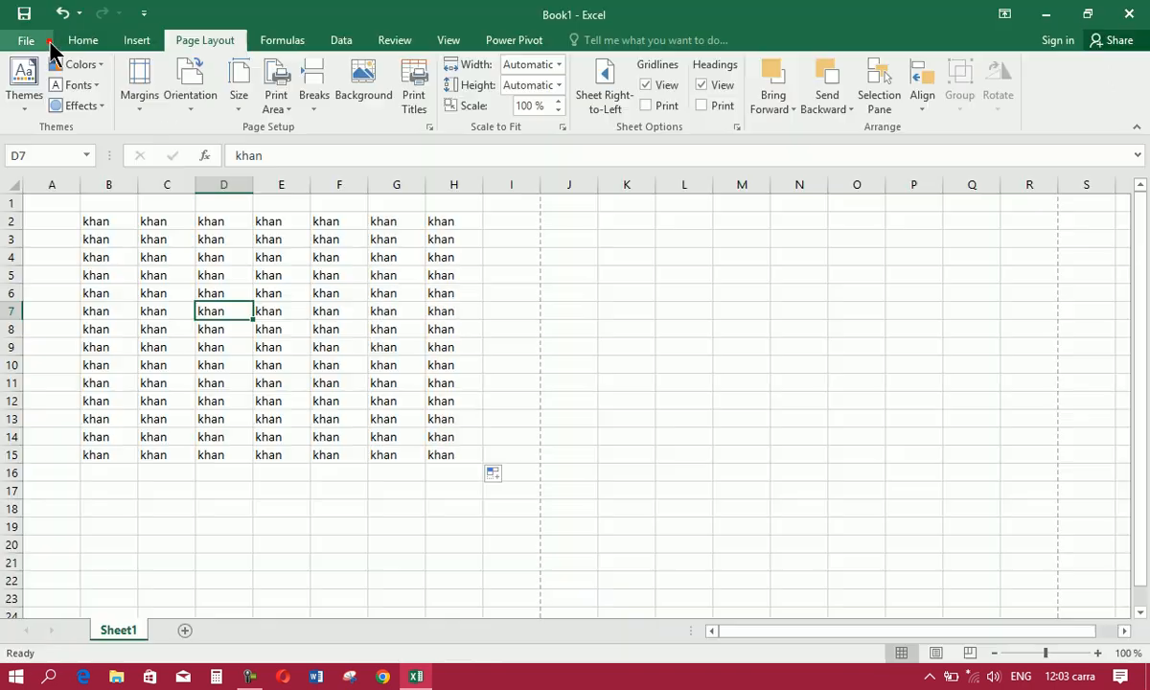
- Browse the preset headers in Page Setup, keeping "Page 1" selected
{"action": "left_click", "coordinate": [414, 91]}
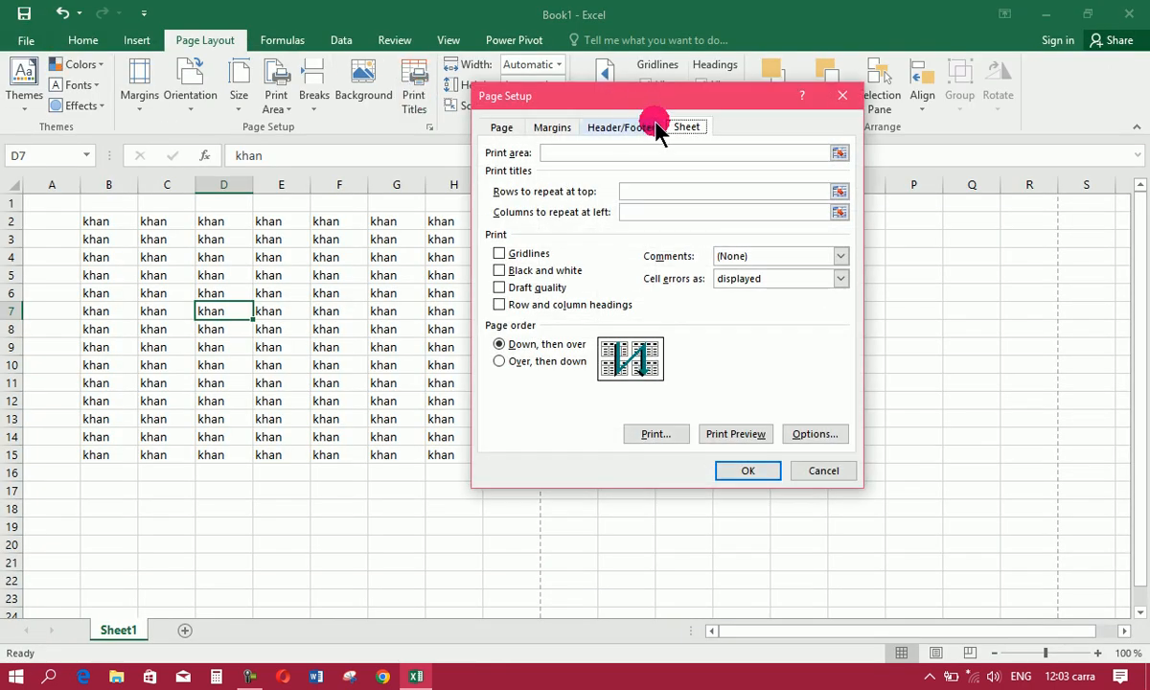
{"action": "left_click", "coordinate": [625, 130]}
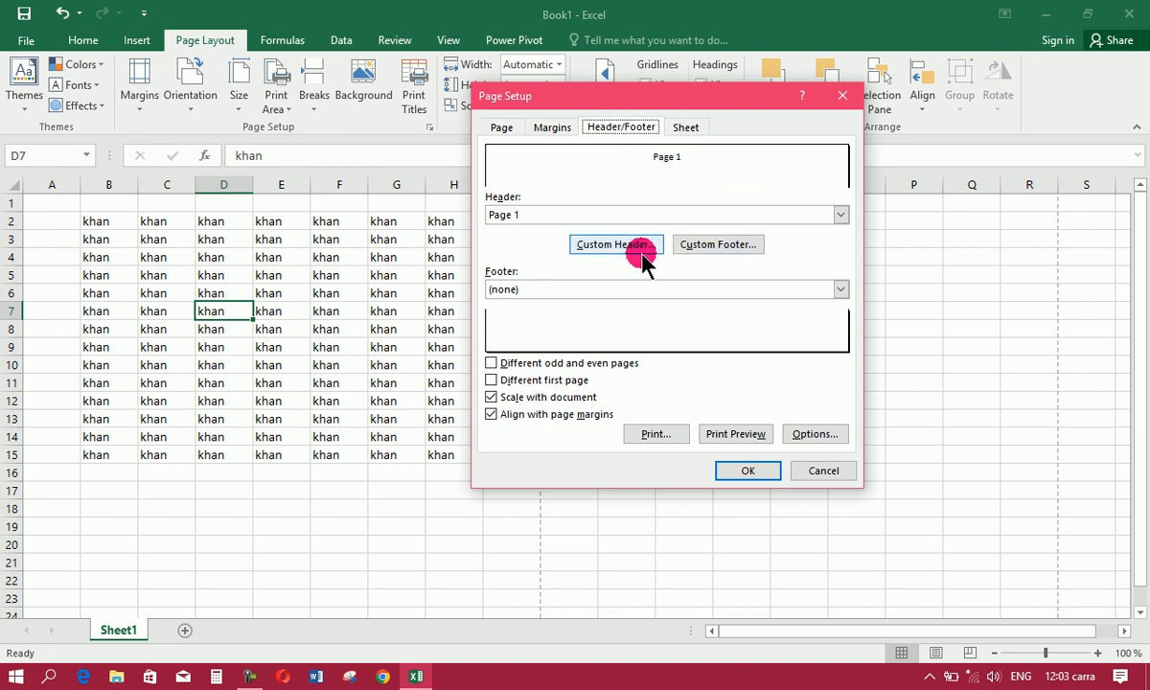
{"action": "left_click", "coordinate": [539, 216]}
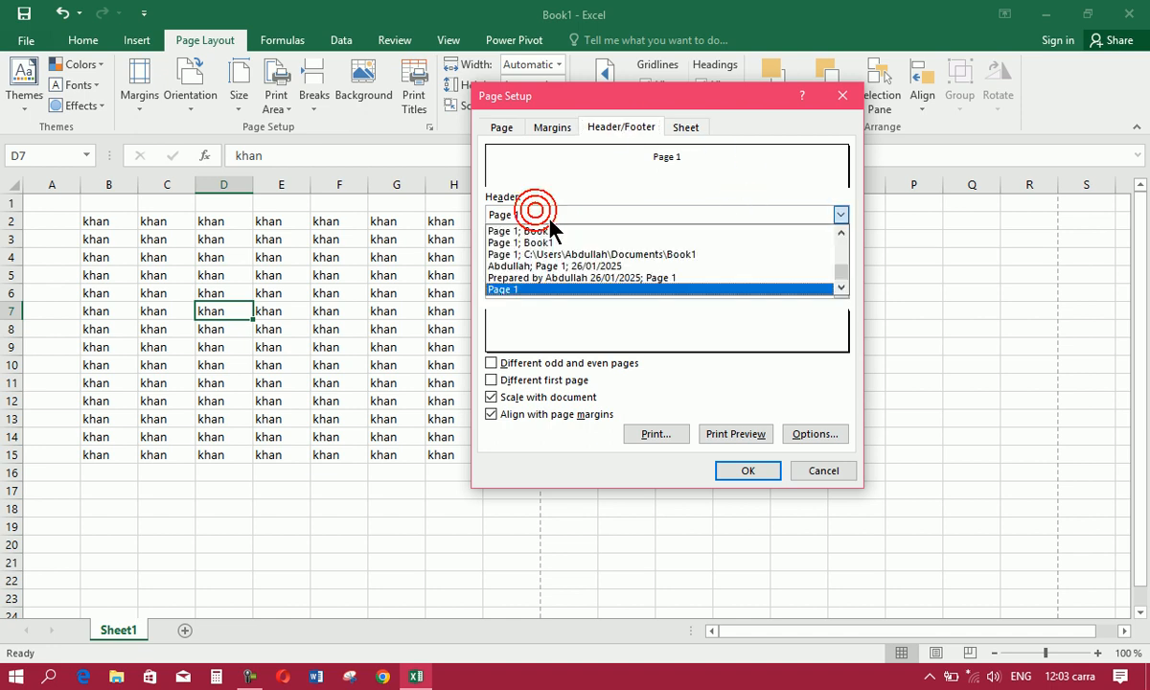
{"action": "left_click_drag", "start_coordinate": [841, 280], "coordinate": [838, 239]}
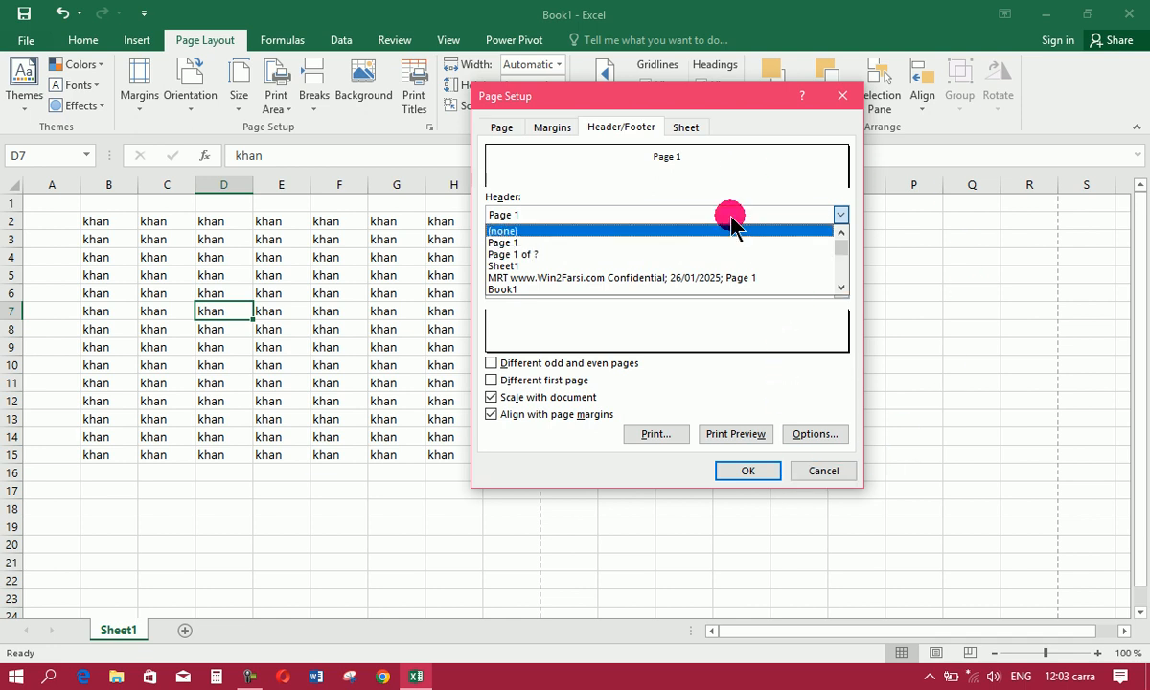
{"action": "left_click", "coordinate": [615, 169]}
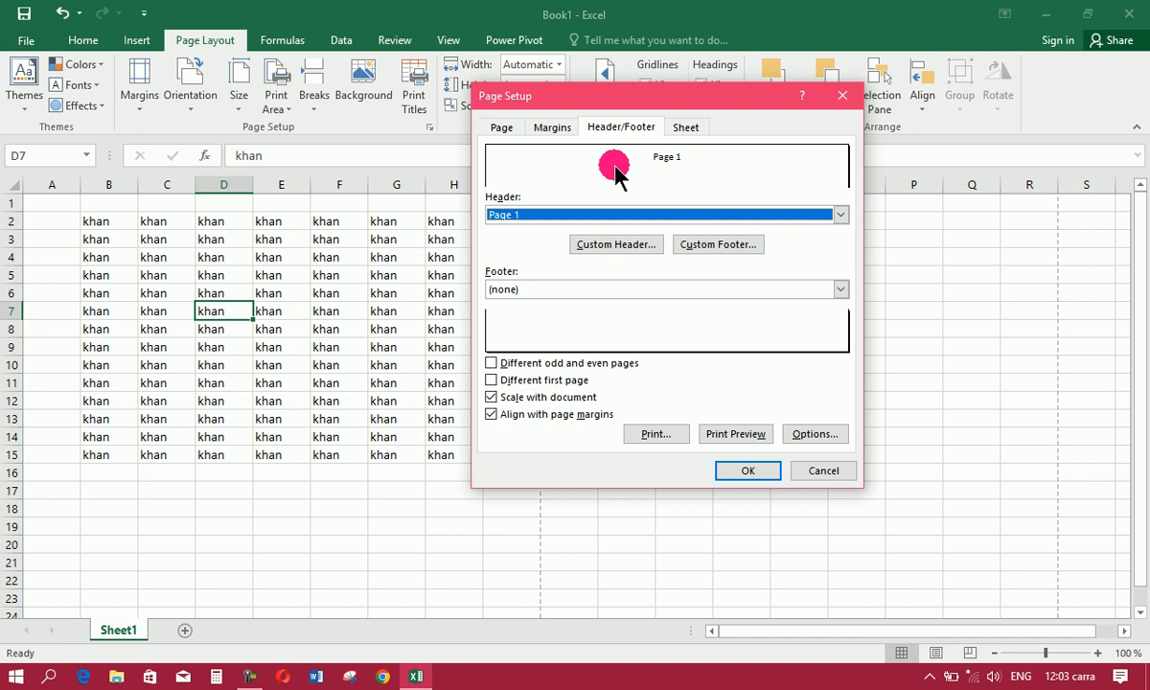
- Open the custom header for editing and visit its left, center and right sections
{"action": "left_click", "coordinate": [598, 251]}
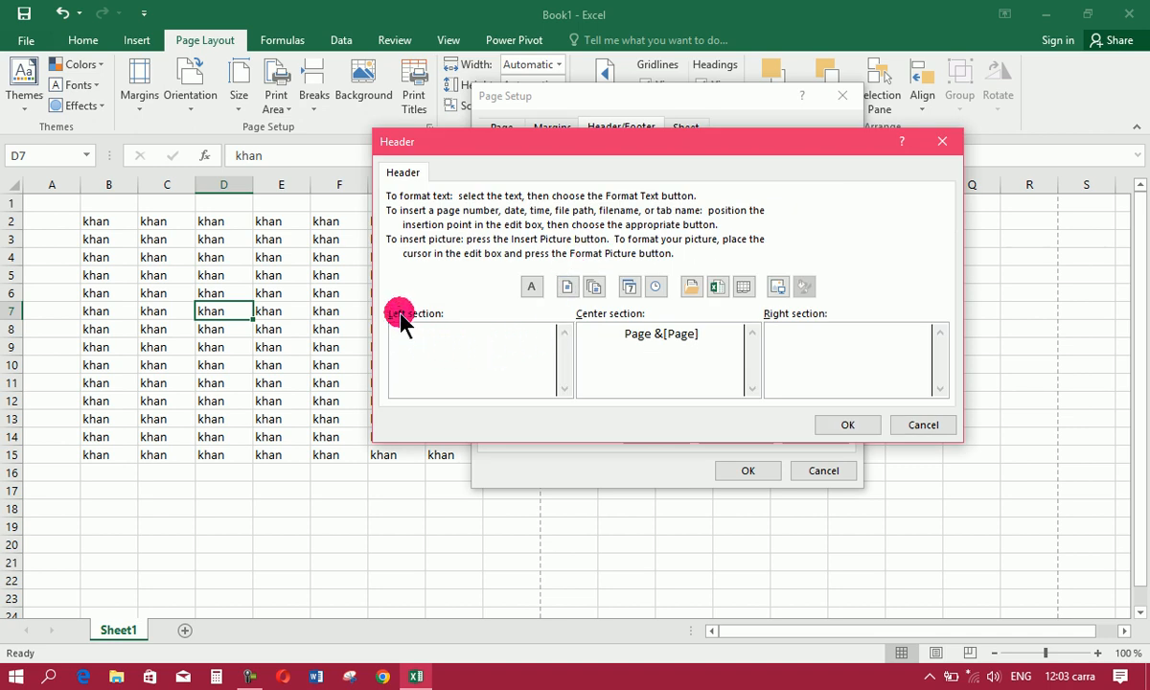
{"action": "left_click", "coordinate": [646, 335]}
{"action": "left_click", "coordinate": [821, 352]}
{"action": "left_click", "coordinate": [460, 350]}
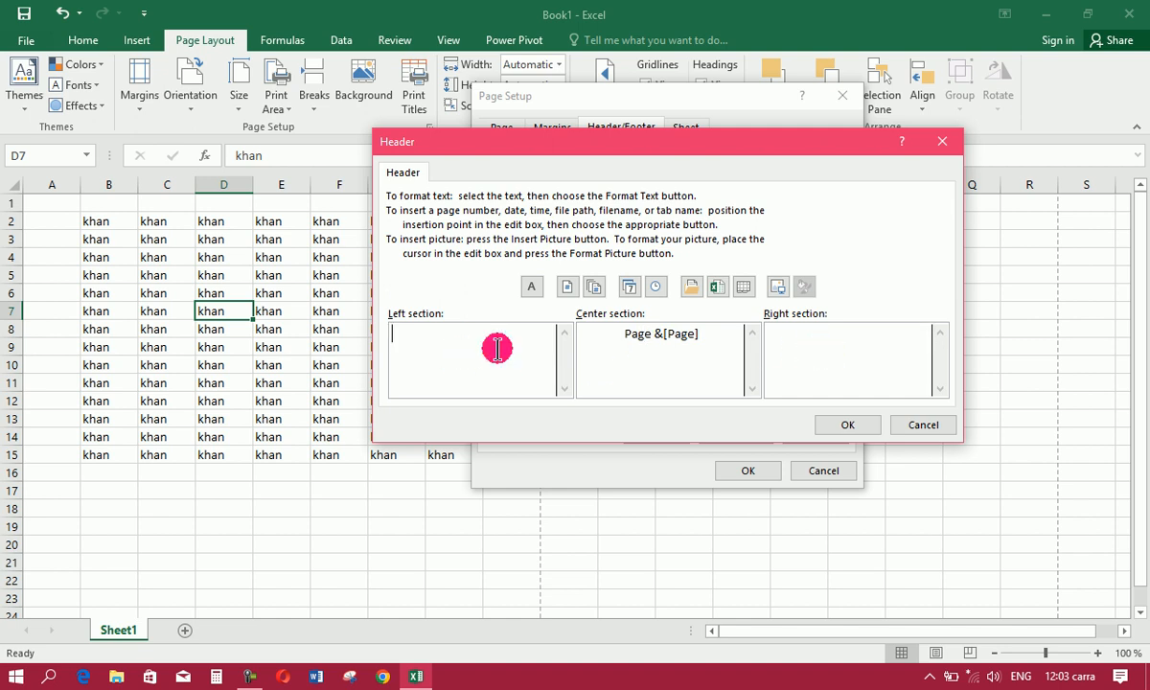
{"action": "left_click", "coordinate": [657, 337]}
{"action": "left_click", "coordinate": [821, 349]}
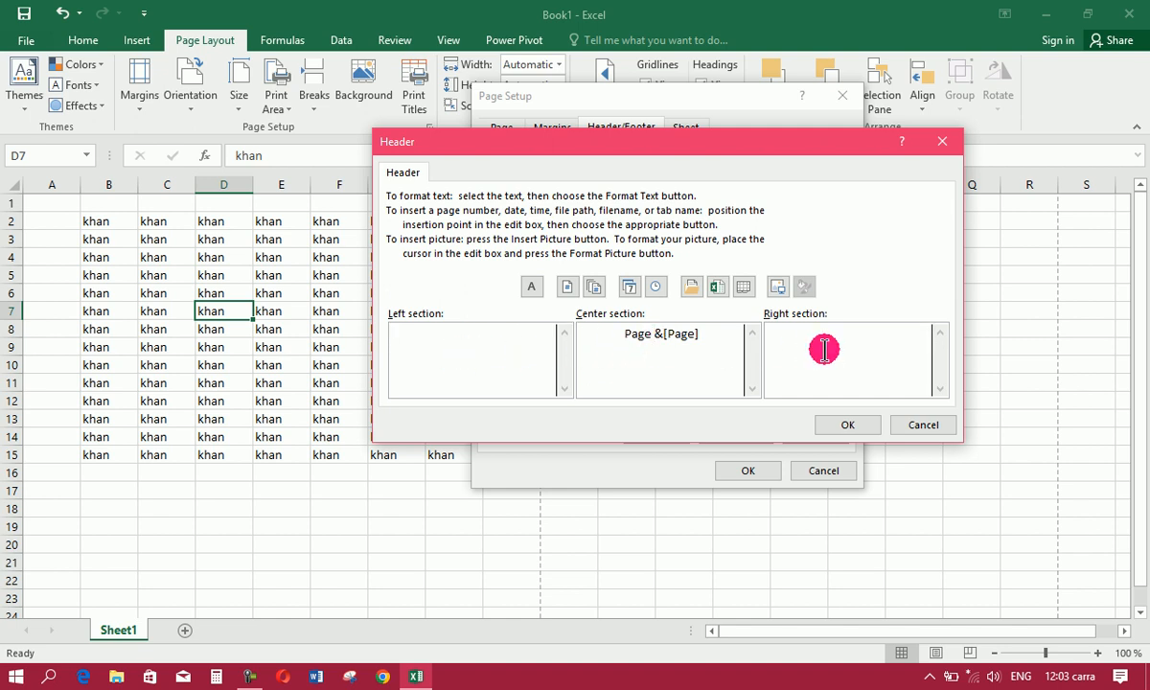
{"action": "left_click", "coordinate": [821, 348]}
- Replace the center header text with "افغانستان", check it in print preview and return to the worksheet
{"action": "left_click", "coordinate": [656, 340]}
{"action": "double_click", "coordinate": [655, 339]}
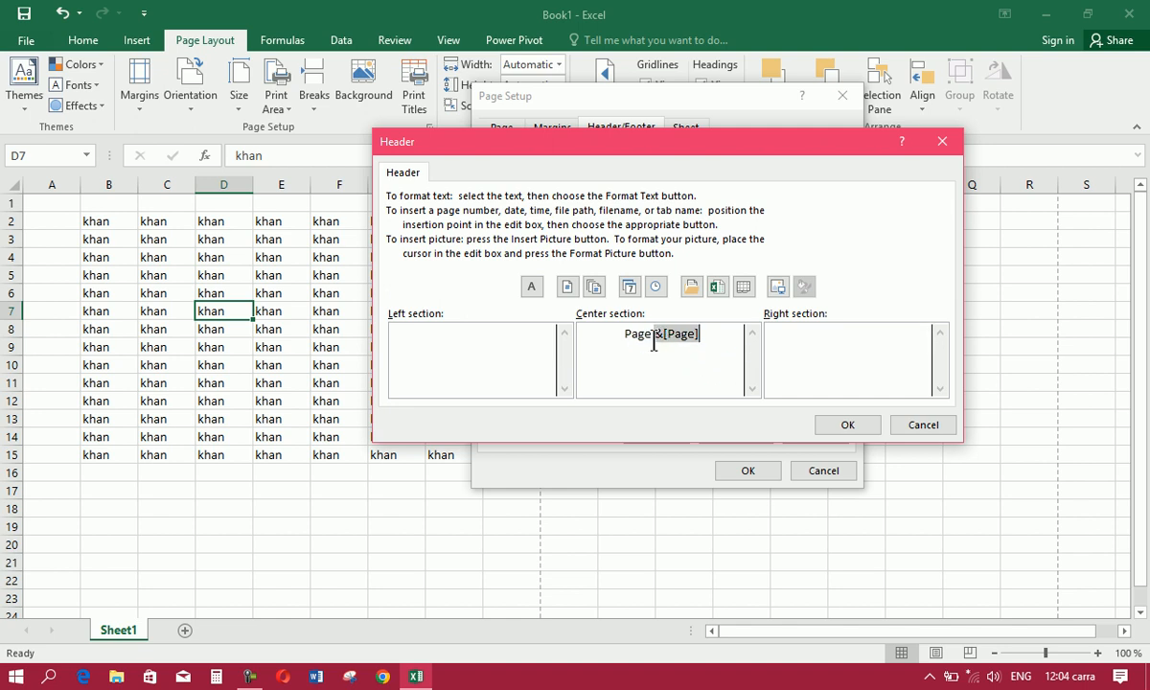
{"action": "key", "text": "BackSpace"}
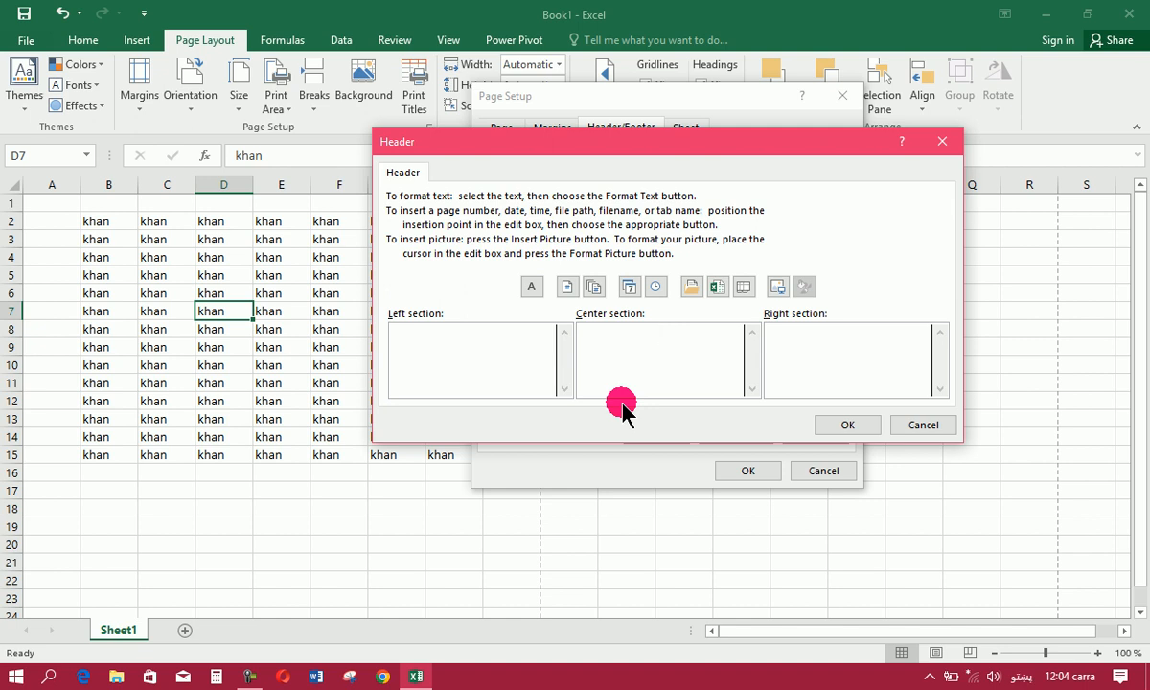
{"action": "type", "text": "لقف"}
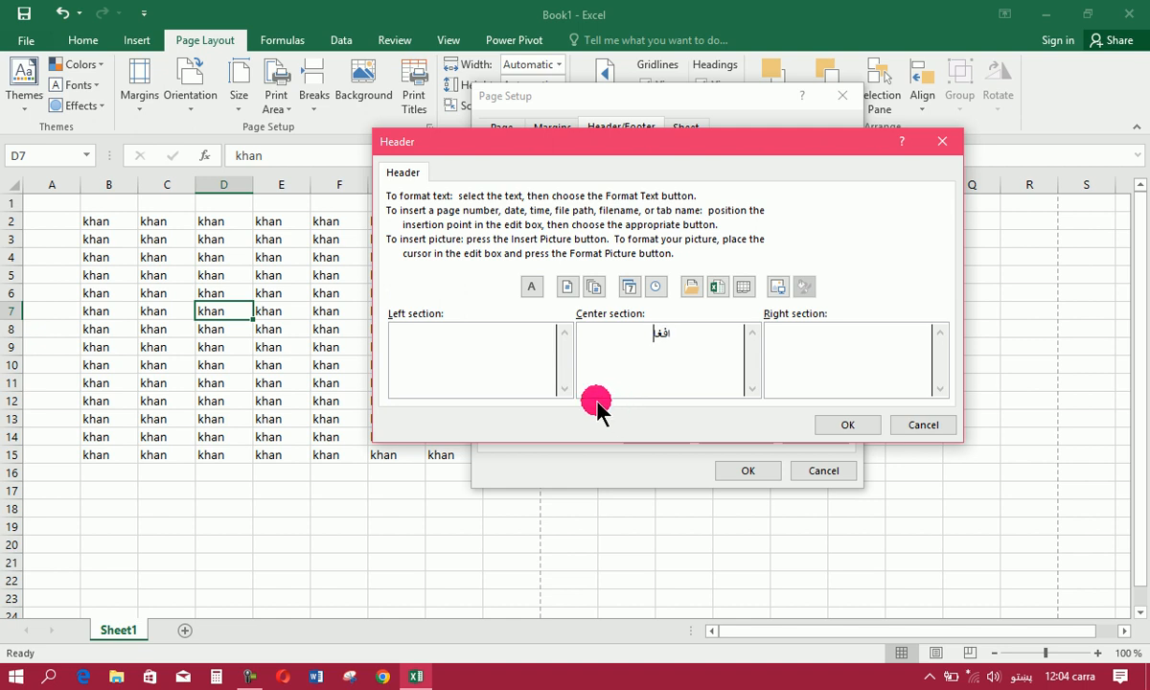
{"action": "left_click", "coordinate": [847, 424]}
{"action": "left_click", "coordinate": [651, 432]}
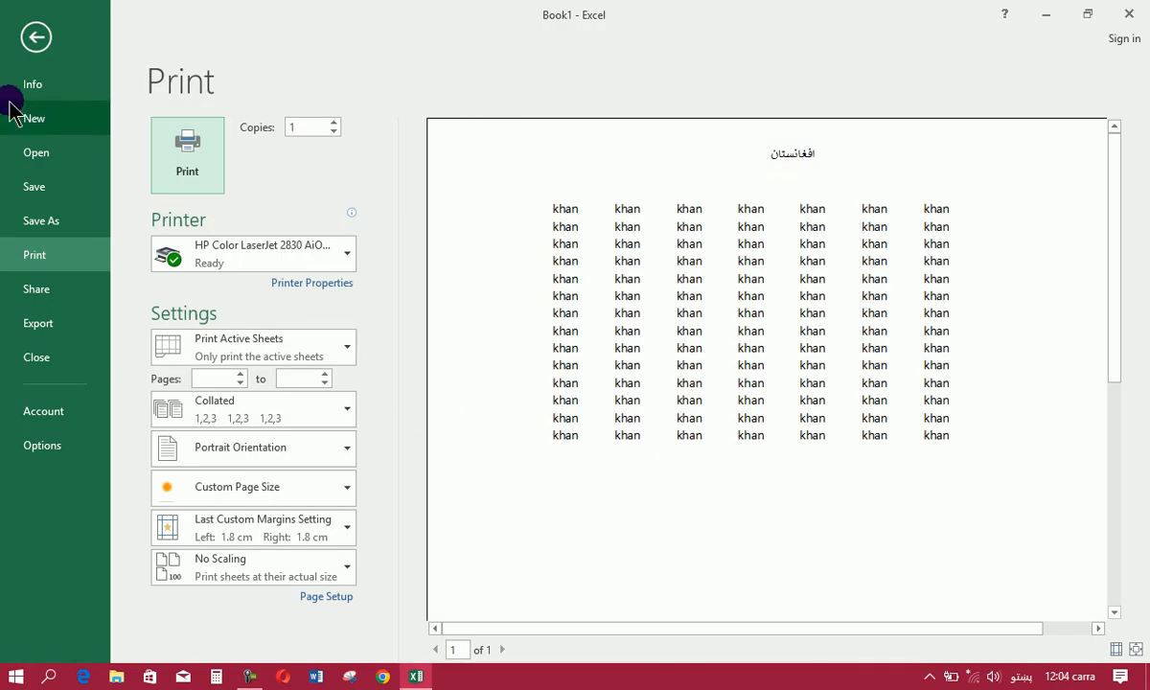
{"action": "left_click", "coordinate": [39, 38]}
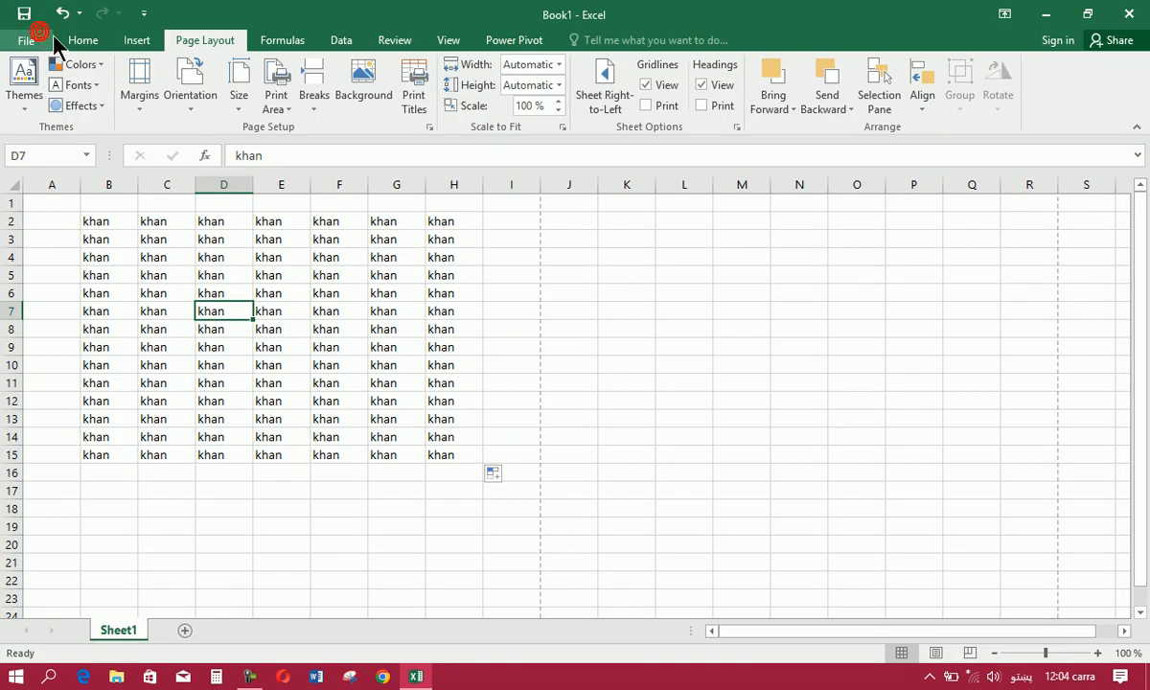
- Reopen the custom header from Page Setup and visit its right and center sections
{"action": "left_click", "coordinate": [413, 89]}
{"action": "left_click", "coordinate": [623, 131]}
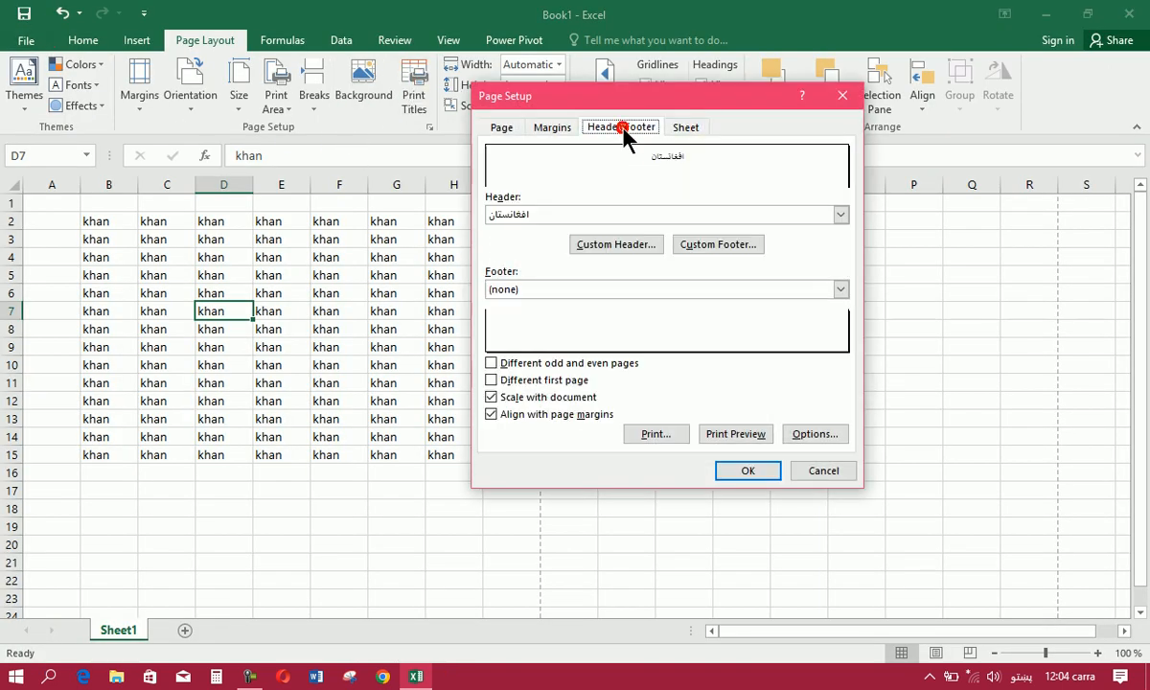
{"action": "left_click", "coordinate": [589, 246]}
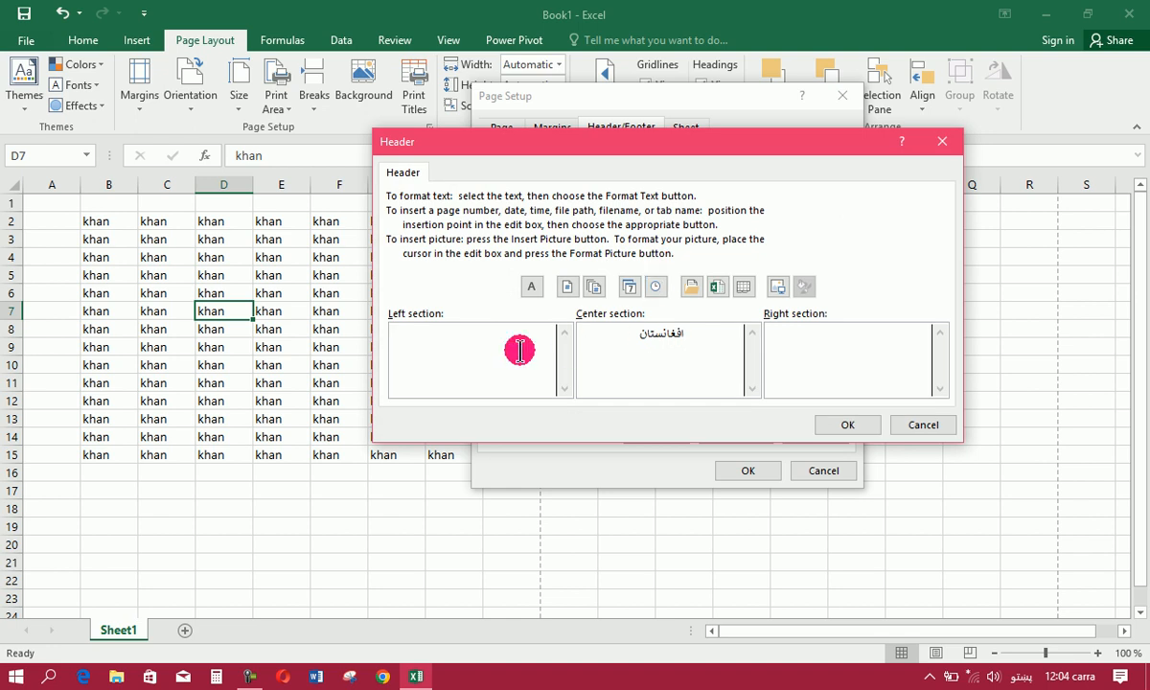
{"action": "left_click", "coordinate": [831, 349]}
{"action": "double_click", "coordinate": [662, 333]}
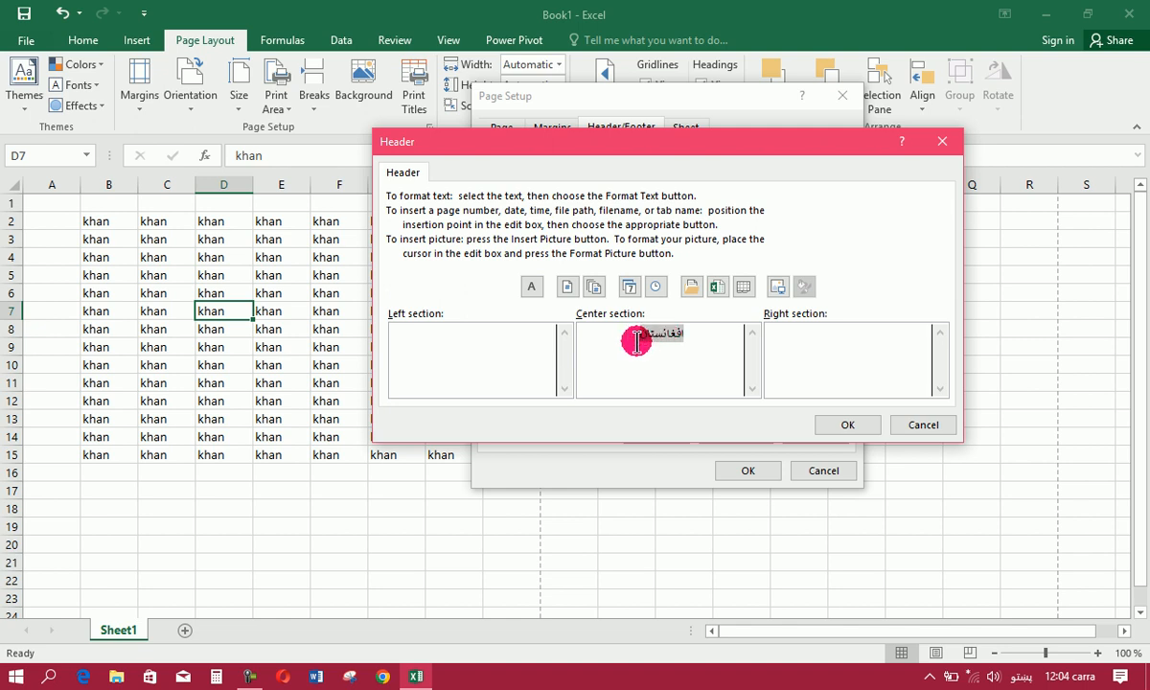
{"action": "left_click", "coordinate": [636, 342]}
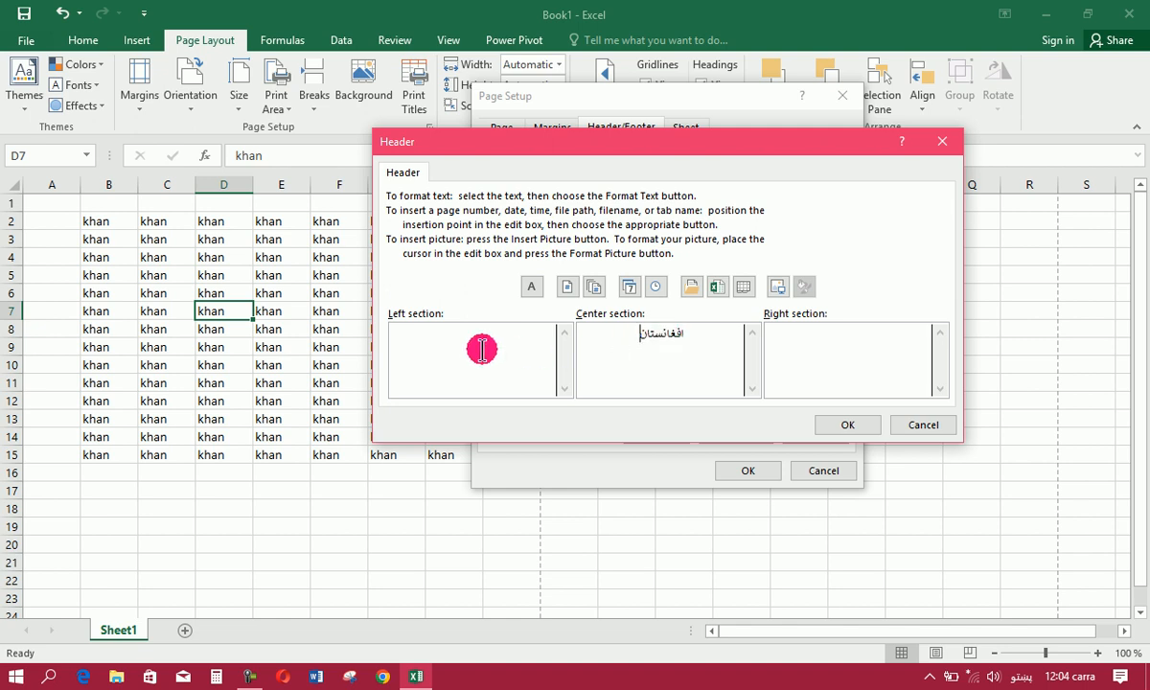
- Try the sample text "یبیب" in the right header section, visit the left section, and clear the sample text
{"action": "left_click", "coordinate": [855, 352]}
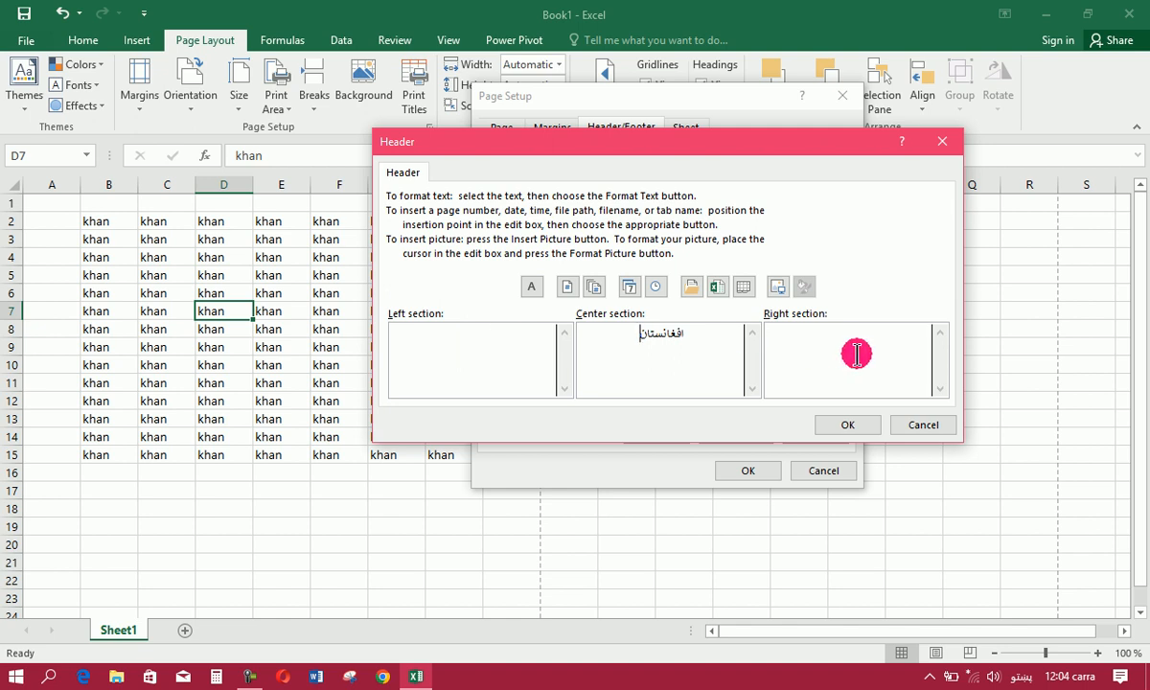
{"action": "type", "text": "یی"}
{"action": "left_click", "coordinate": [491, 362]}
{"action": "type", "text": "ییبب"}
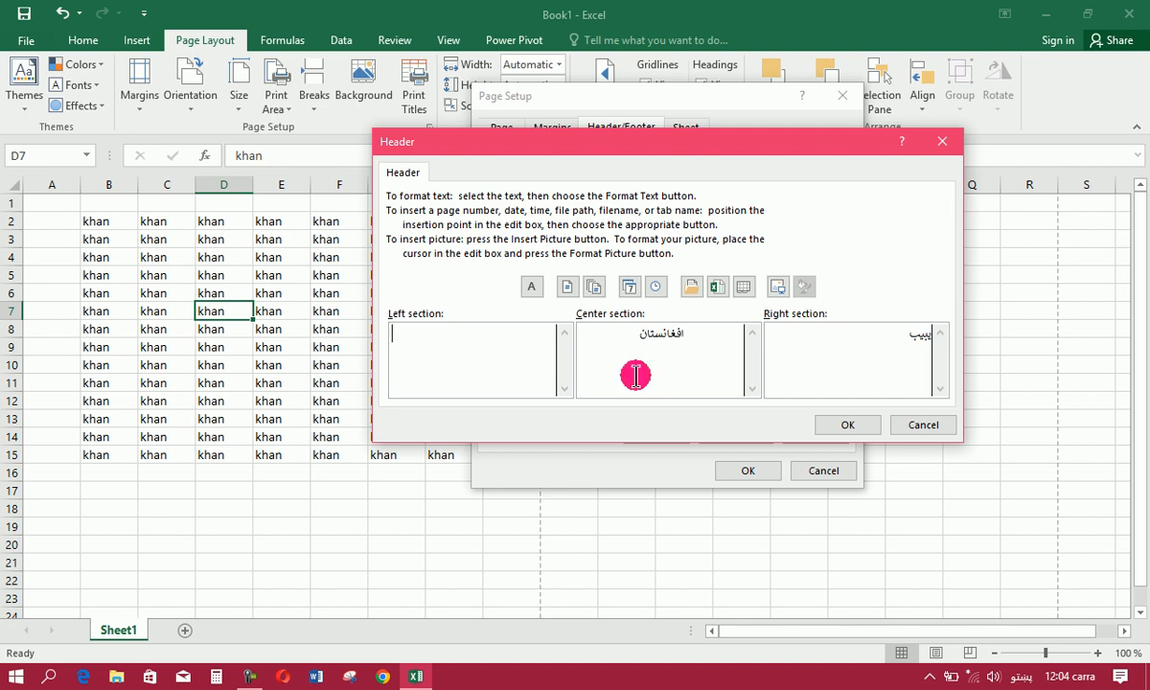
{"action": "double_click", "coordinate": [919, 335]}
{"action": "key", "text": "BackSpace"}
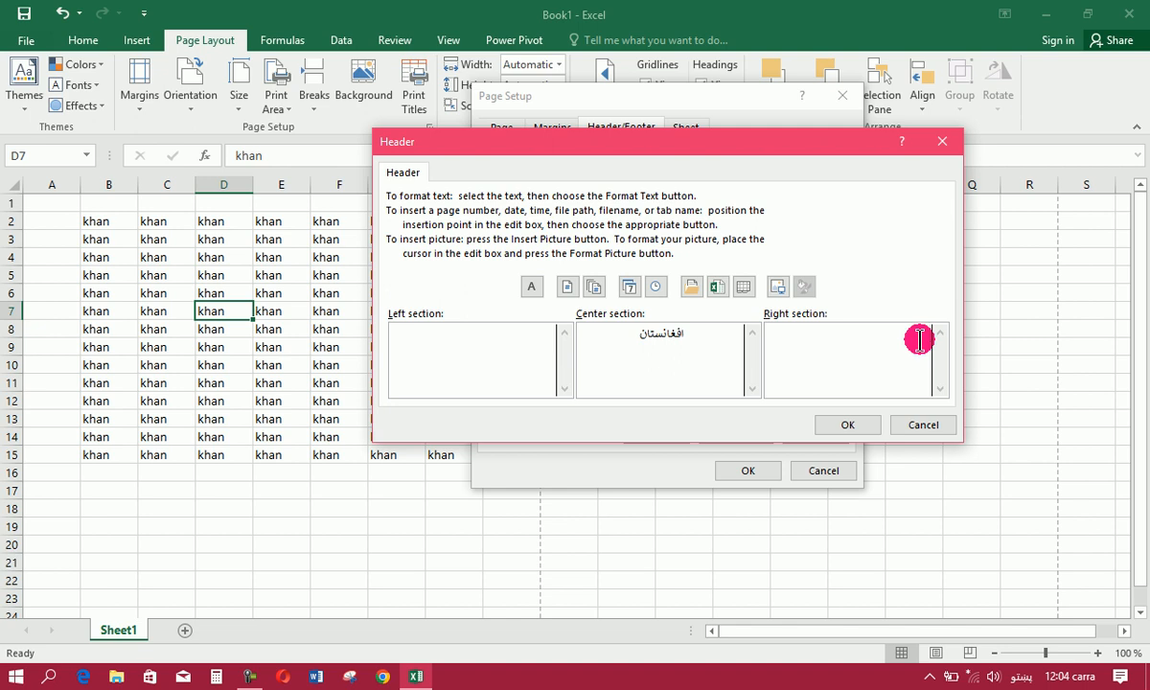
- Format the center header text "افغانستان" as Calibri, bold, size 16 and red
{"action": "double_click", "coordinate": [659, 331]}
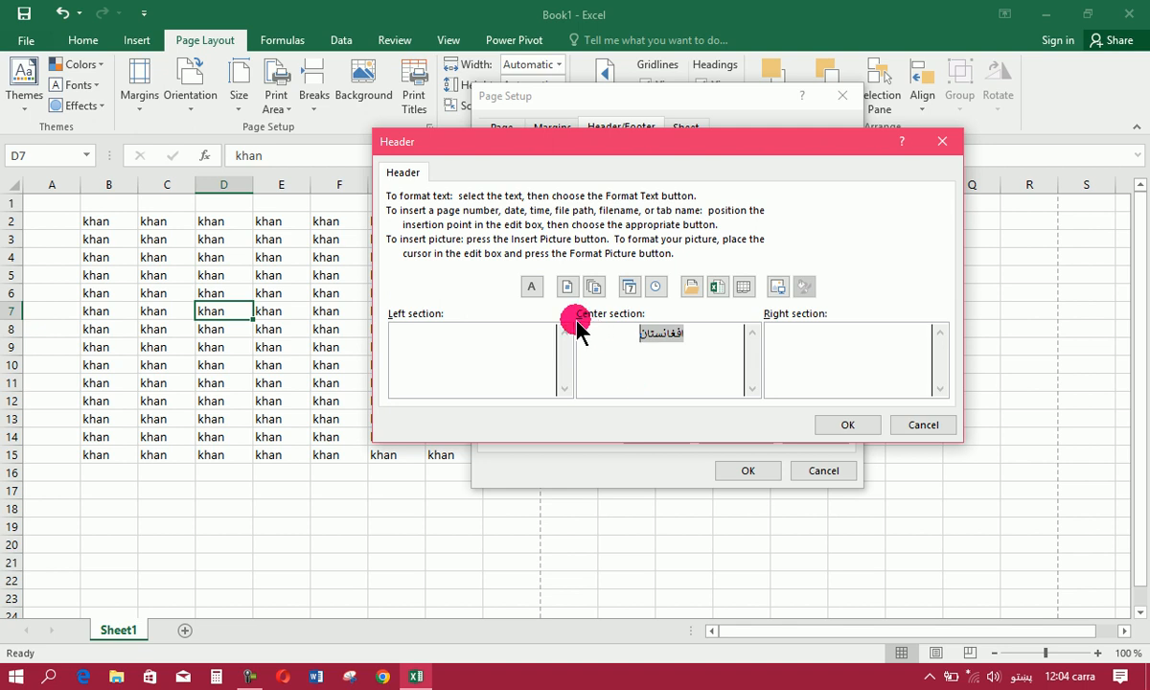
{"action": "left_click", "coordinate": [532, 289]}
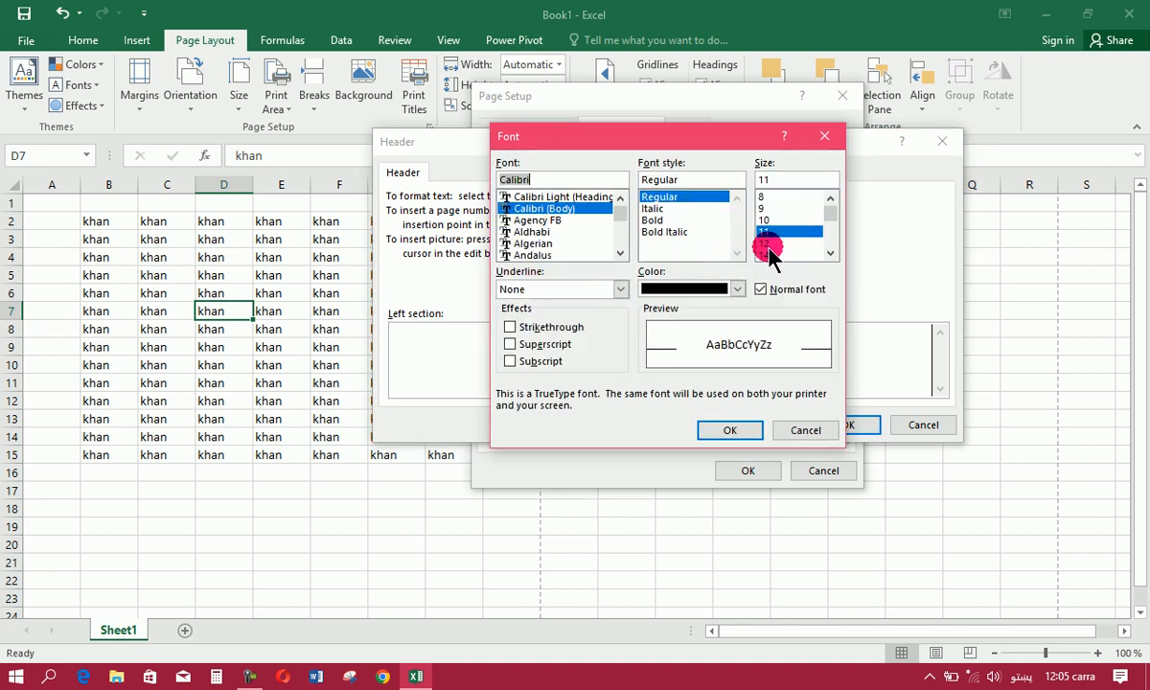
{"action": "left_click", "coordinate": [831, 253]}
{"action": "left_click", "coordinate": [831, 253]}
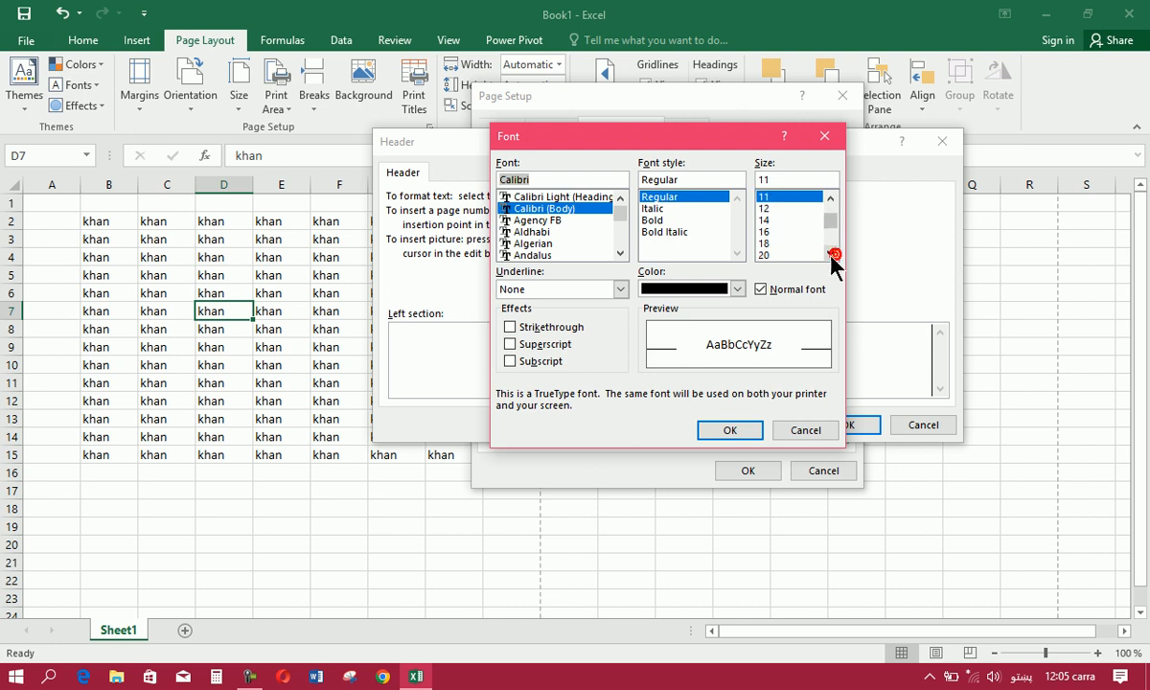
{"action": "left_click", "coordinate": [767, 230]}
{"action": "left_click", "coordinate": [733, 288]}
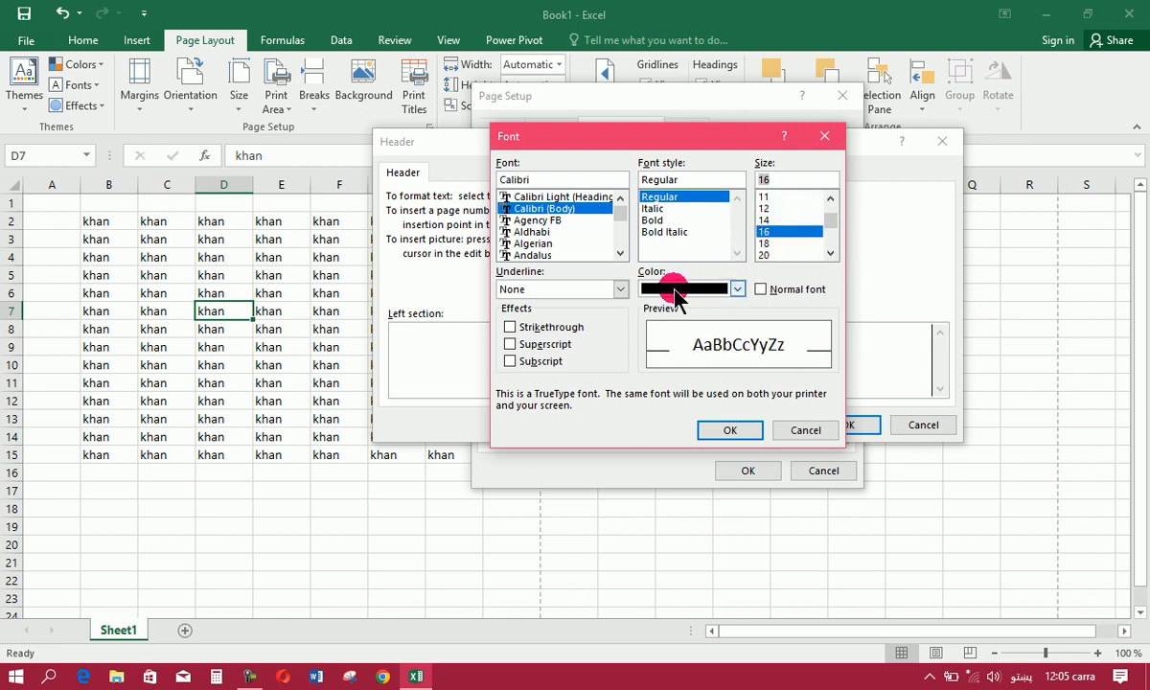
{"action": "left_click", "coordinate": [663, 449]}
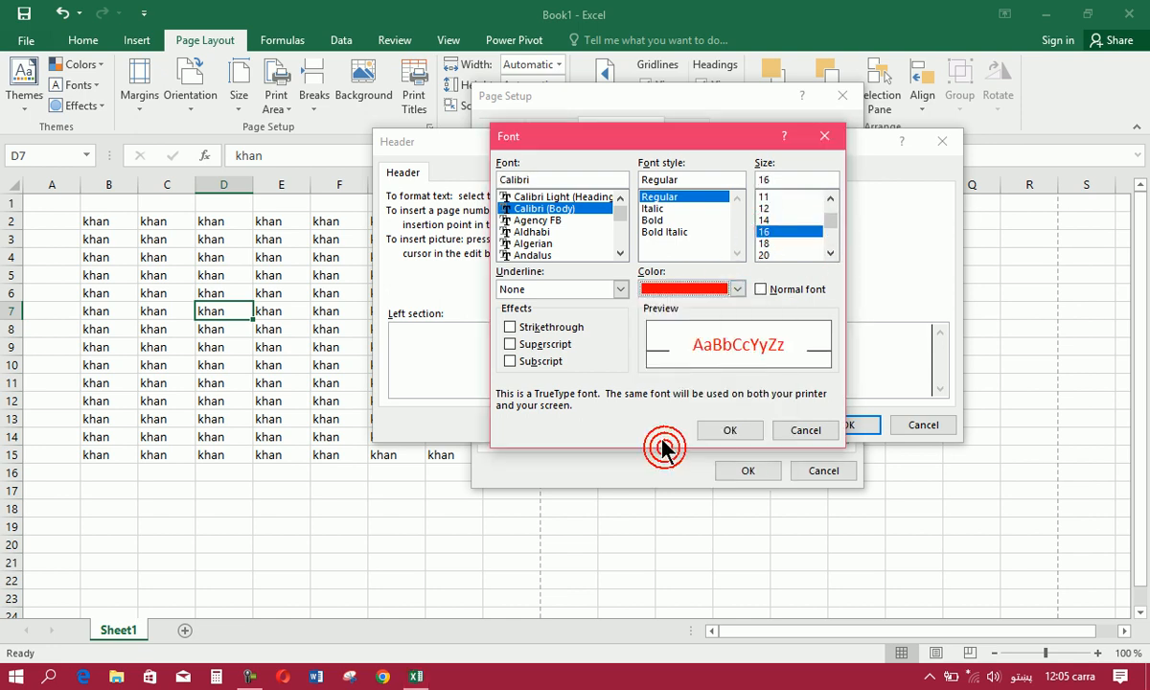
{"action": "left_click", "coordinate": [650, 219]}
{"action": "left_click", "coordinate": [513, 231]}
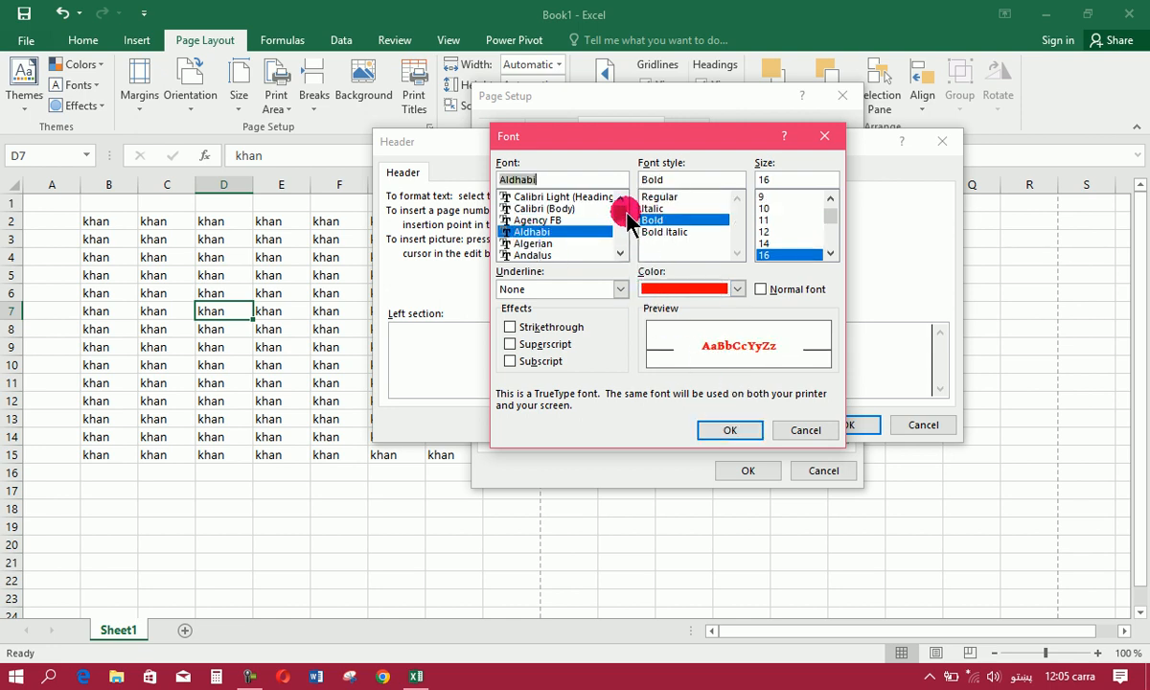
{"action": "left_click", "coordinate": [581, 209]}
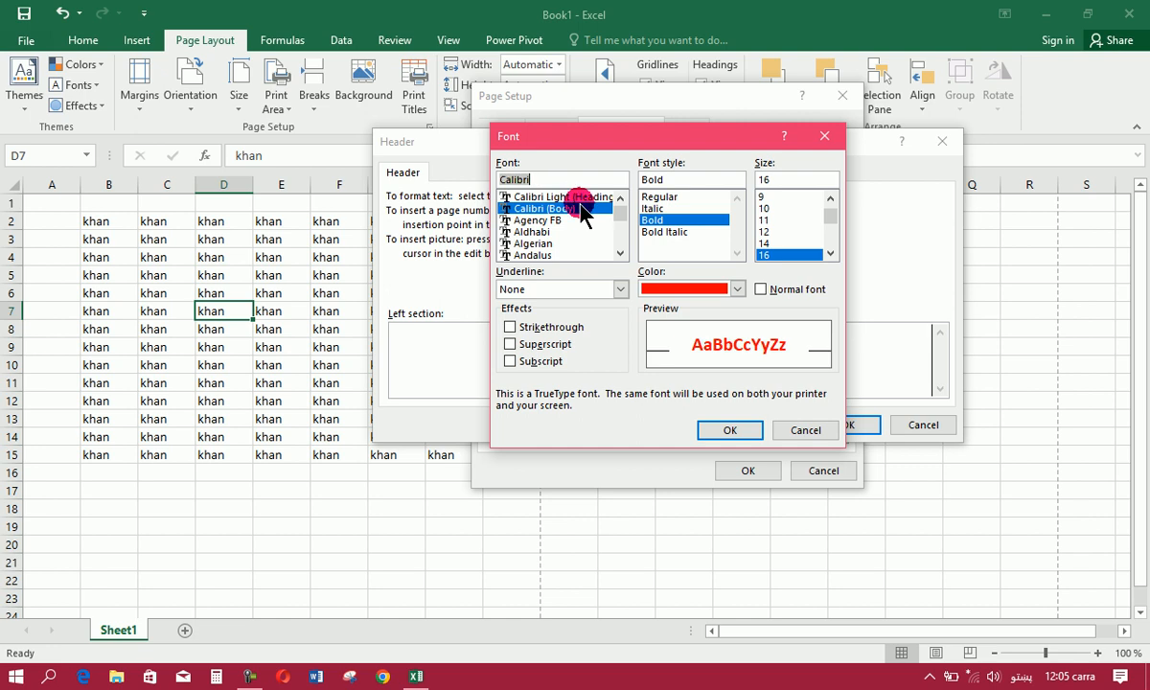
{"action": "left_click", "coordinate": [729, 430]}
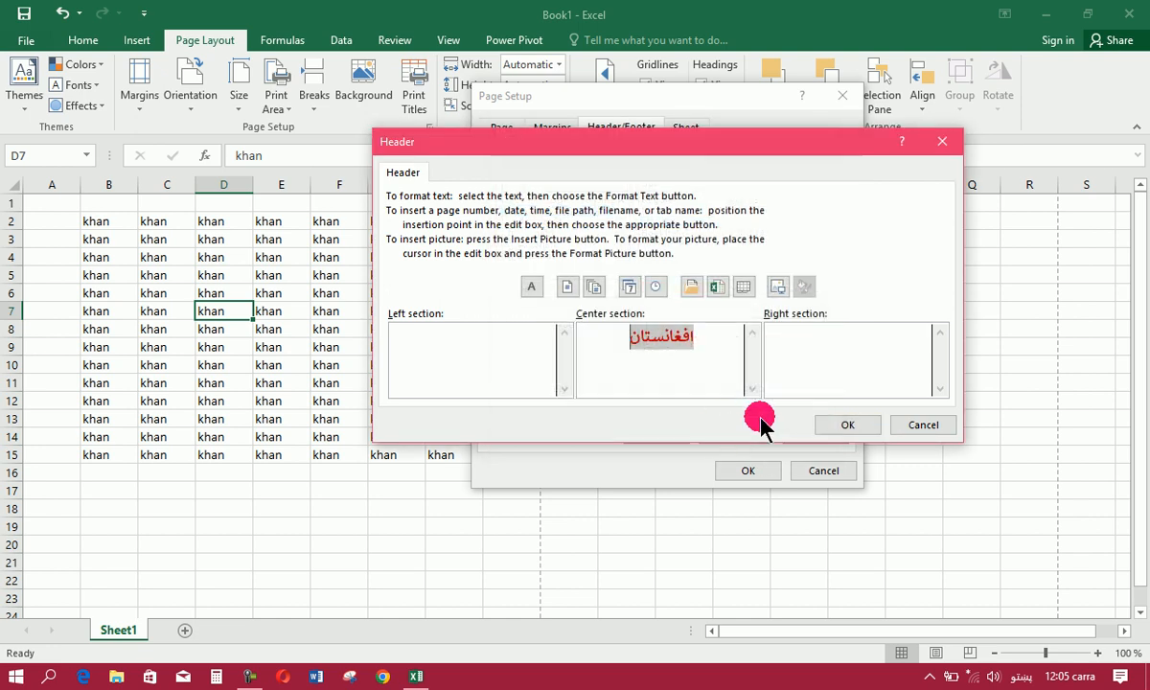
- Apply the formatted custom header, view the page in print preview and return to the worksheet
{"action": "left_click", "coordinate": [826, 431]}
{"action": "left_click", "coordinate": [655, 436]}
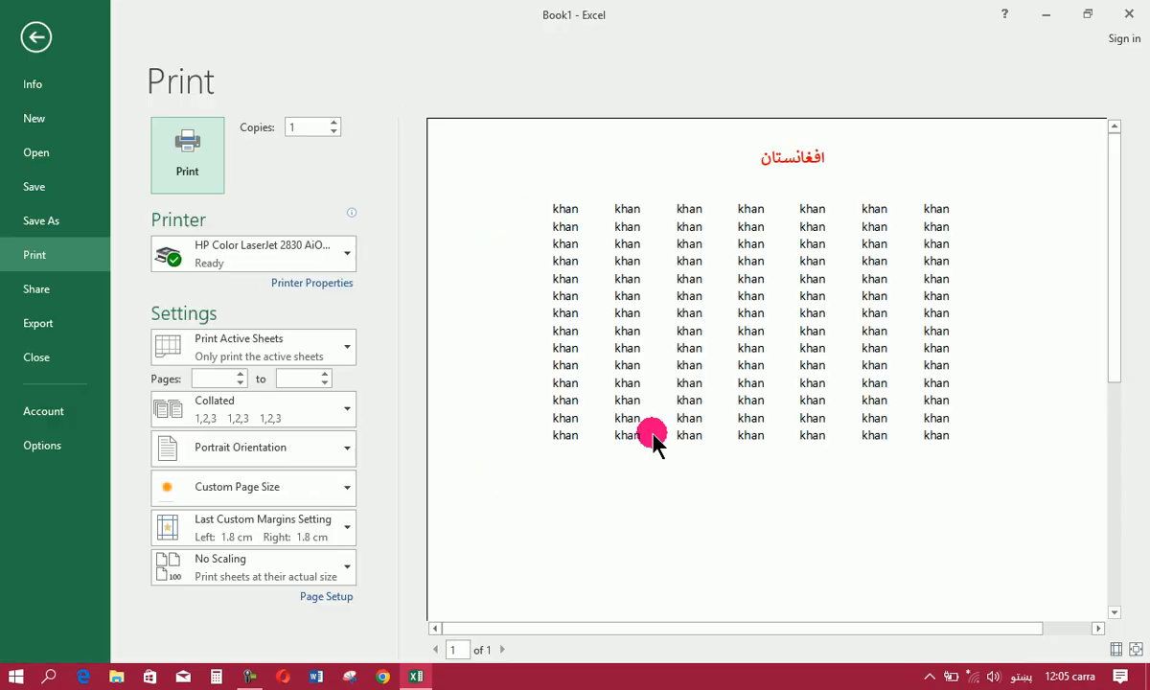
{"action": "left_click", "coordinate": [38, 39]}
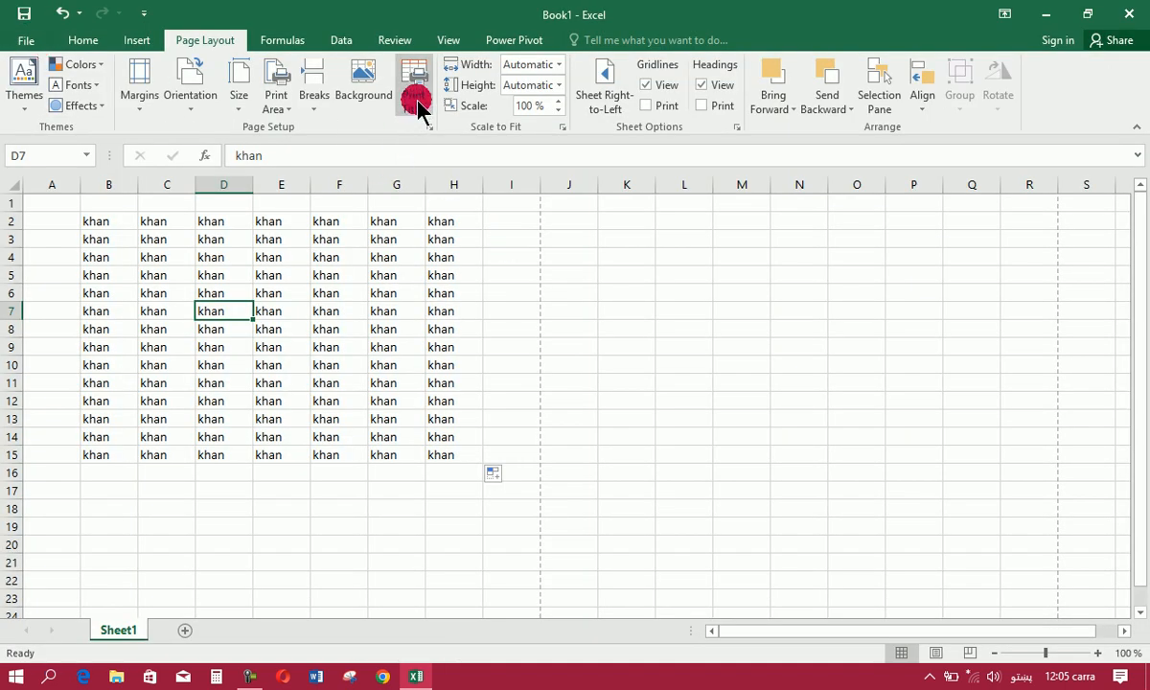
- Replace the center header text with an inserted page number, check it in print preview and return to the worksheet
{"action": "left_click", "coordinate": [416, 100]}
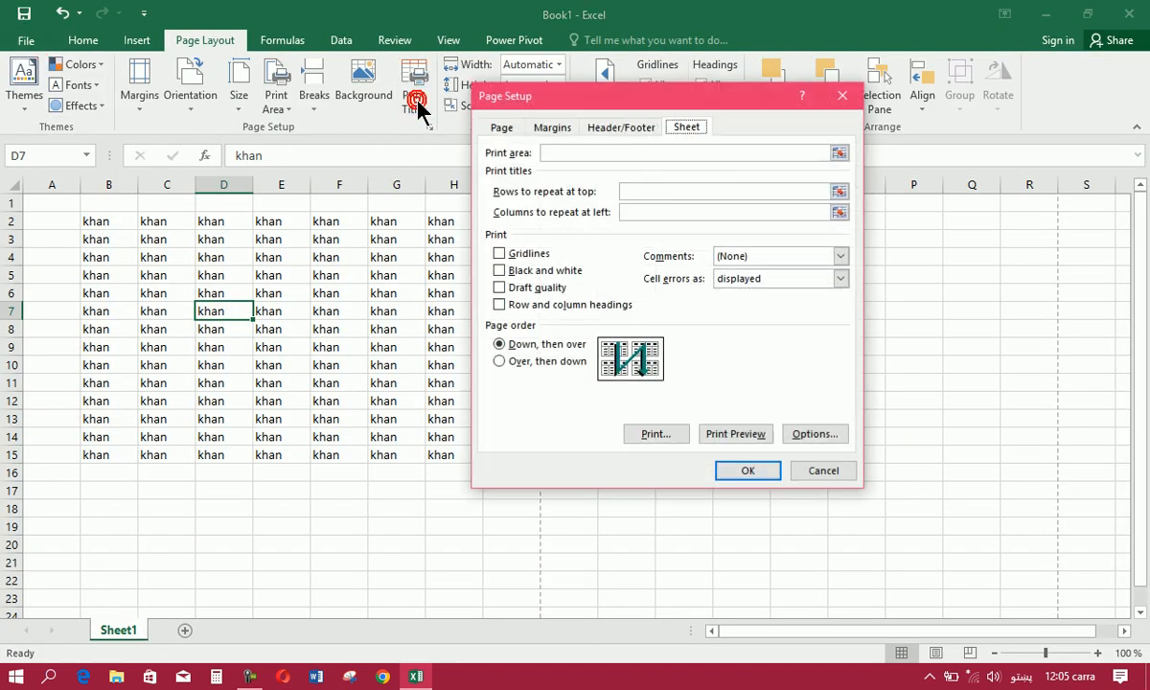
{"action": "left_click", "coordinate": [614, 126]}
{"action": "left_click", "coordinate": [601, 248]}
{"action": "left_click", "coordinate": [531, 288]}
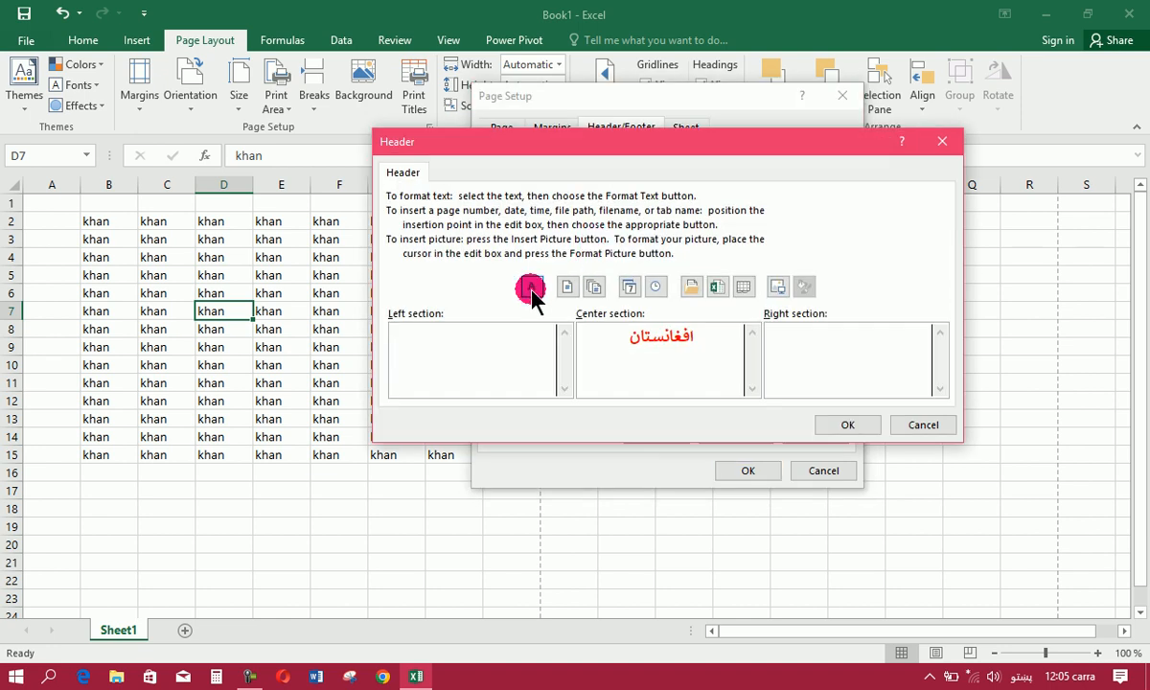
{"action": "double_click", "coordinate": [669, 337]}
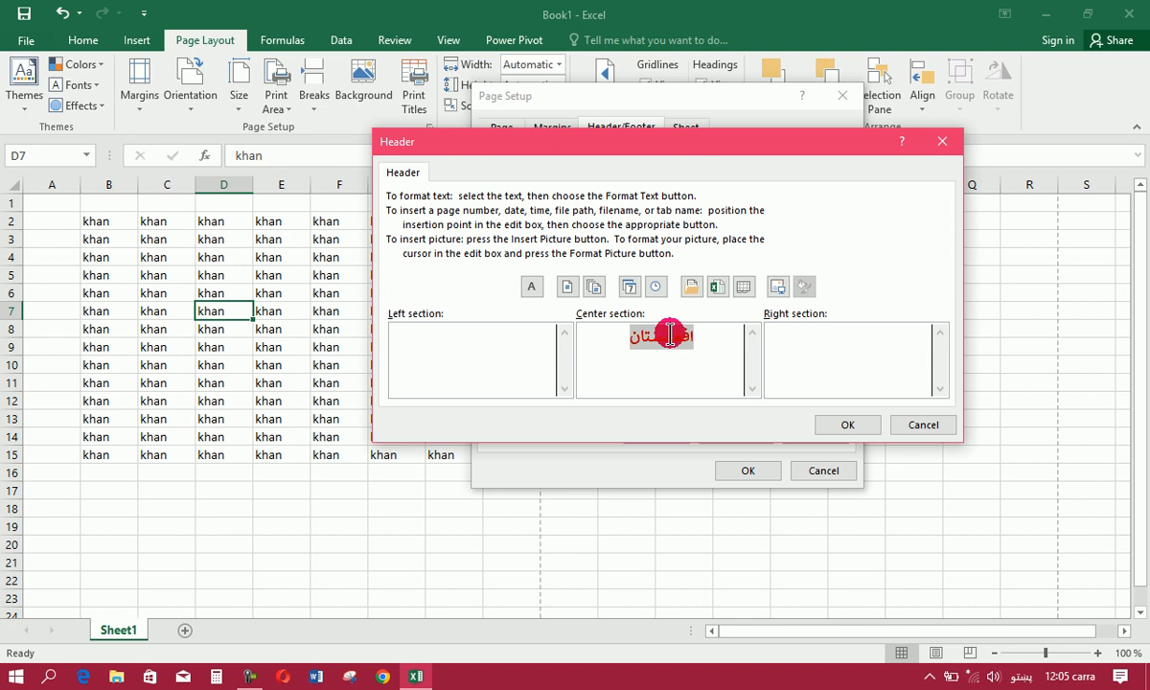
{"action": "key", "text": "Delete"}
{"action": "left_click", "coordinate": [567, 289]}
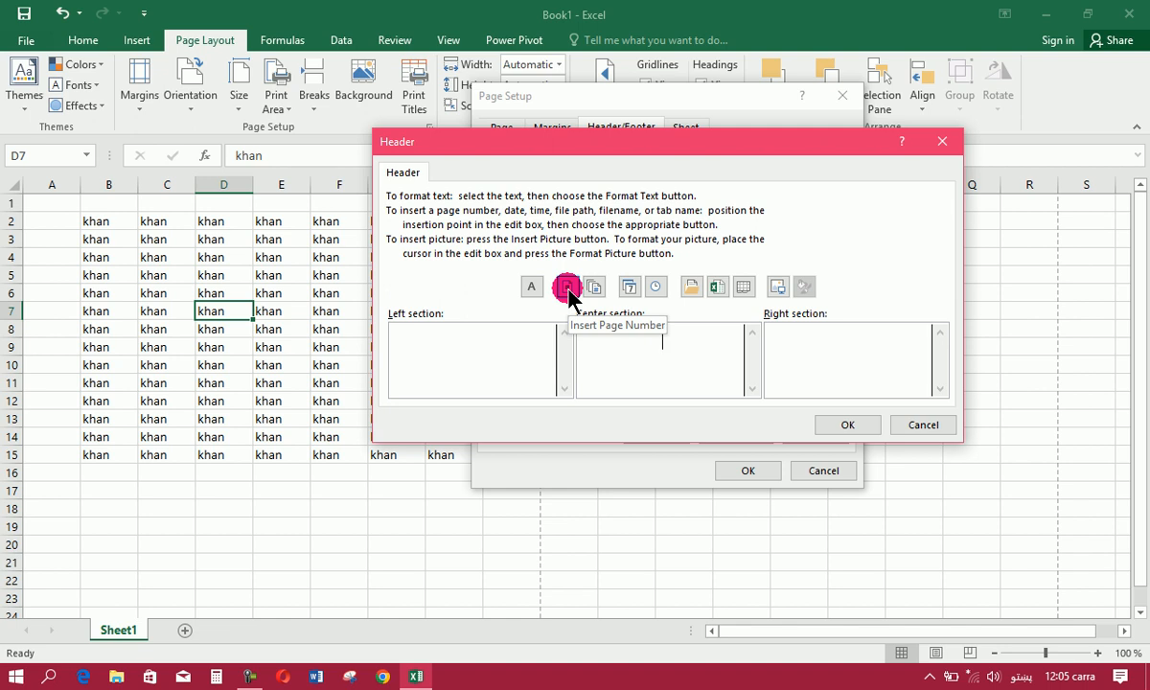
{"action": "left_click", "coordinate": [832, 432]}
{"action": "left_click", "coordinate": [652, 434]}
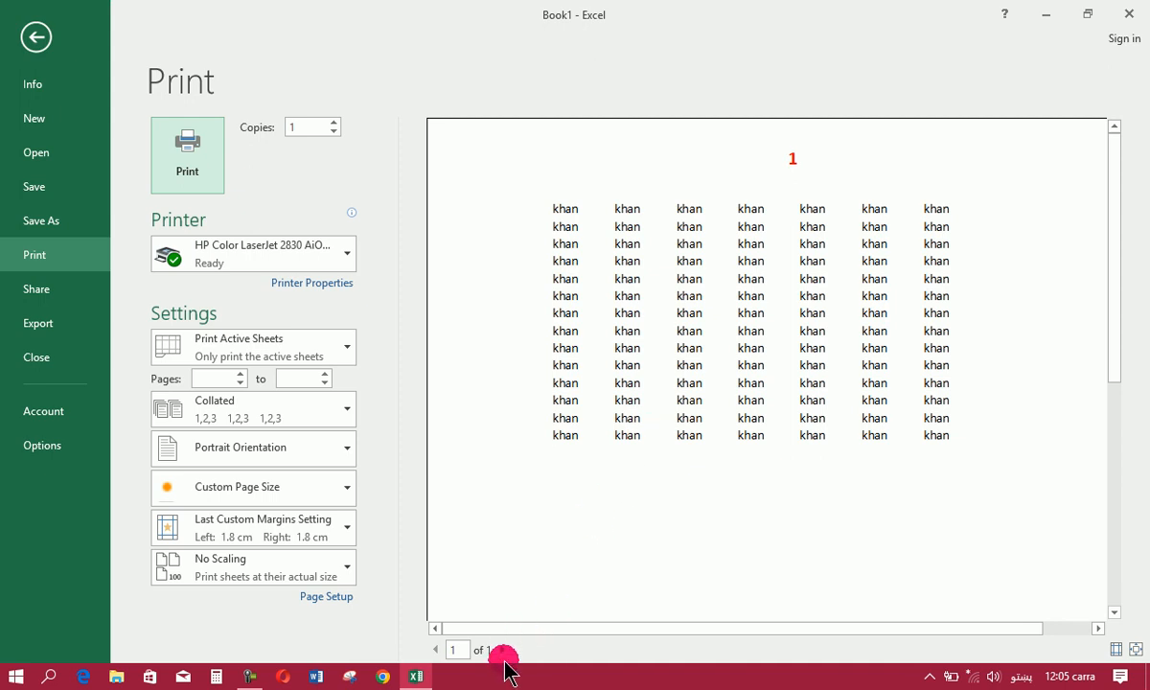
{"action": "left_click", "coordinate": [33, 40]}
- Copy the data block B2:H15 and paste it beside the original starting at cell I2
{"action": "left_click_drag", "start_coordinate": [96, 224], "coordinate": [432, 465]}
{"action": "key", "text": "ctrl+c"}
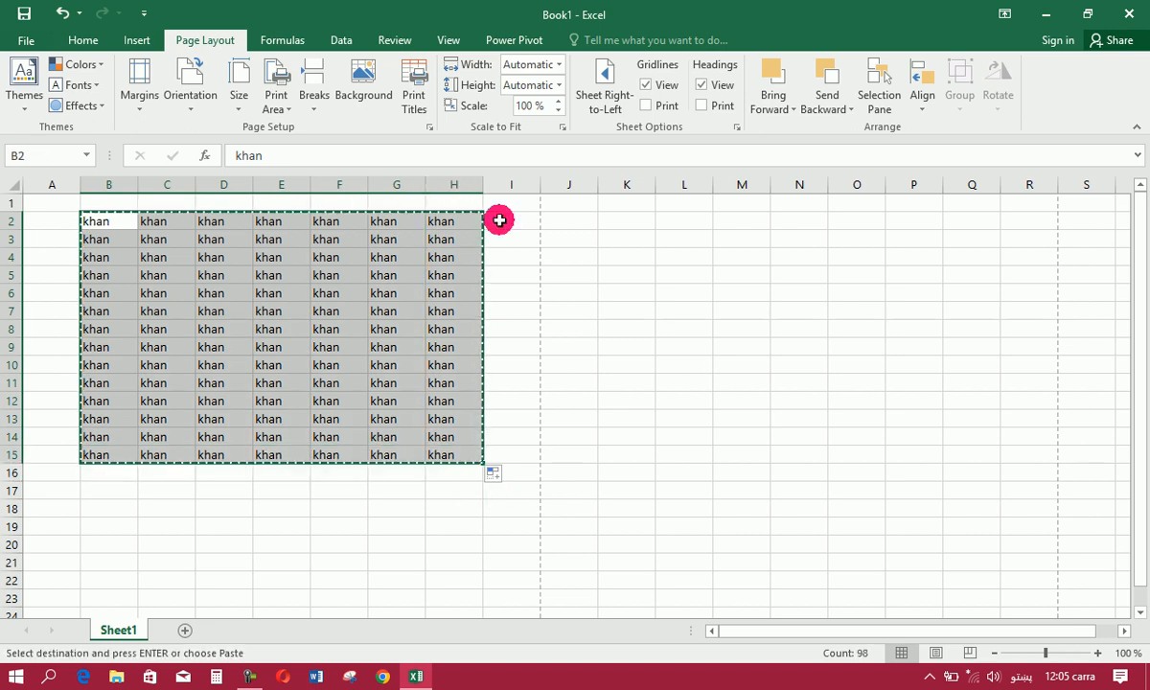
{"action": "left_click", "coordinate": [500, 222]}
{"action": "key", "text": "ctrl+v"}
{"action": "left_click", "coordinate": [329, 329]}
{"action": "key", "text": "Escape"}
{"action": "left_click", "coordinate": [225, 345]}
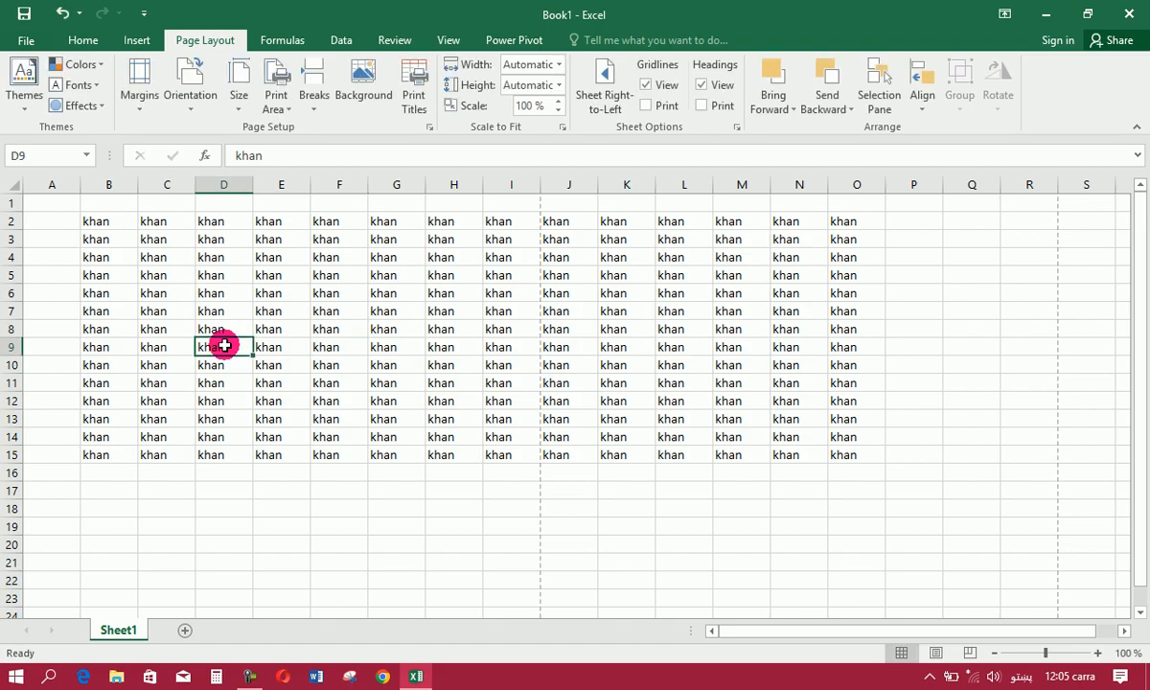
- Check the header page numbers on pages 1 and 2 in print preview, and return to the worksheet
{"action": "key", "text": "ctrl+p"}
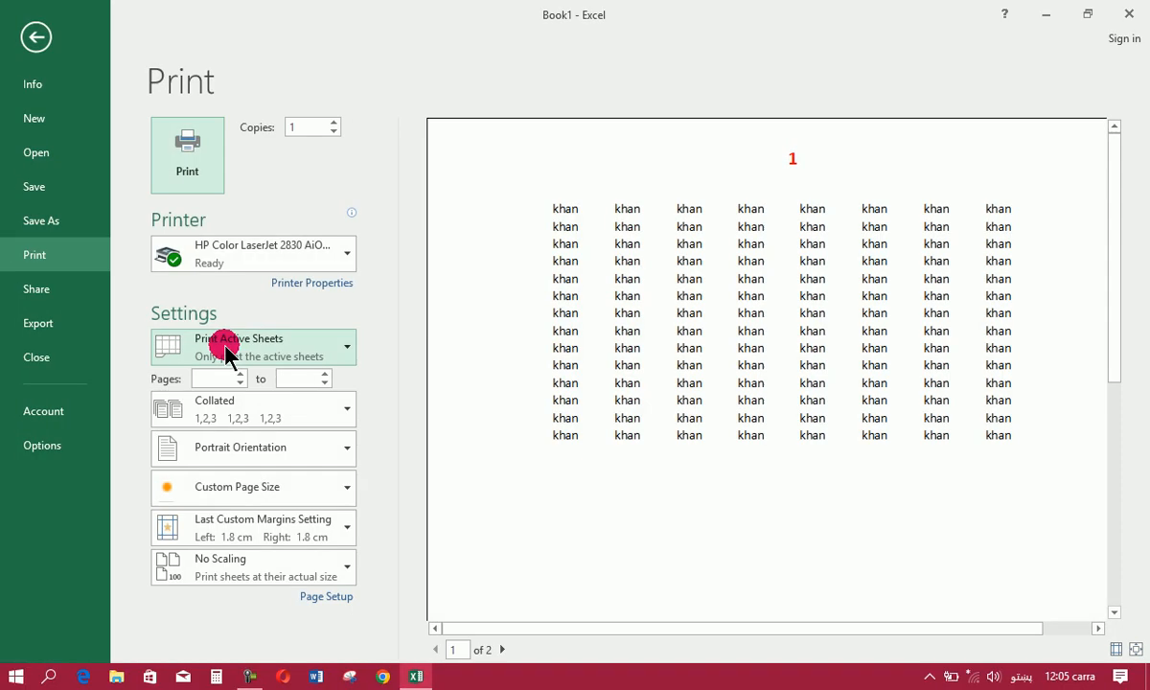
{"action": "left_click", "coordinate": [500, 649]}
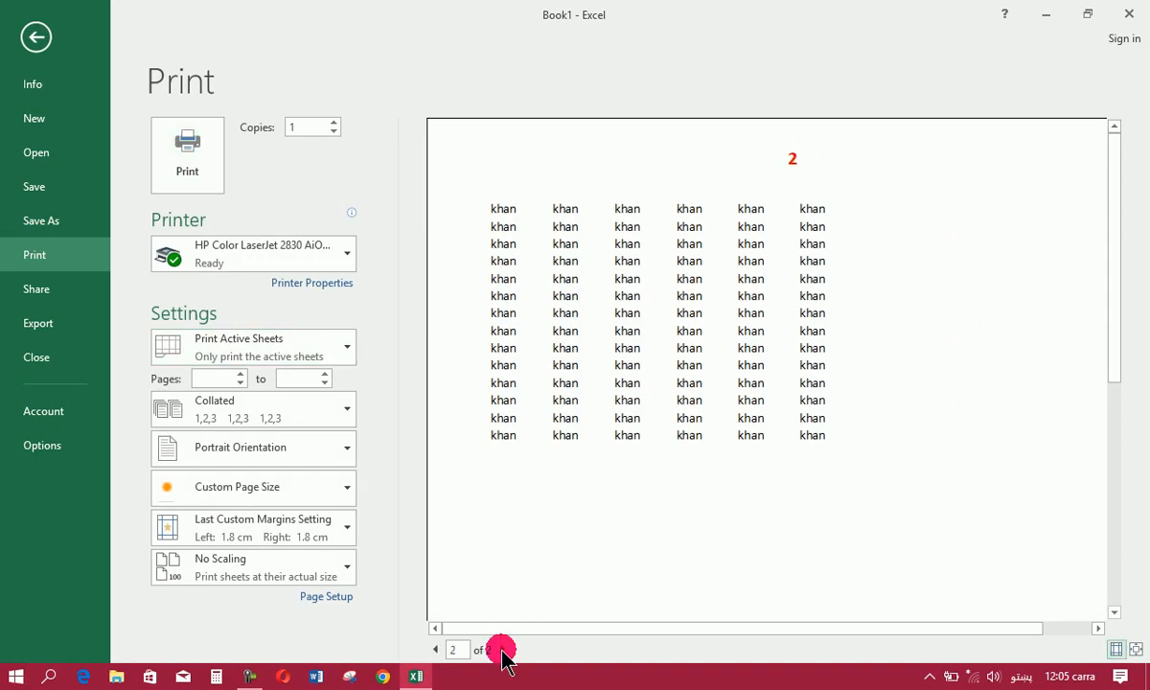
{"action": "left_click", "coordinate": [35, 34]}
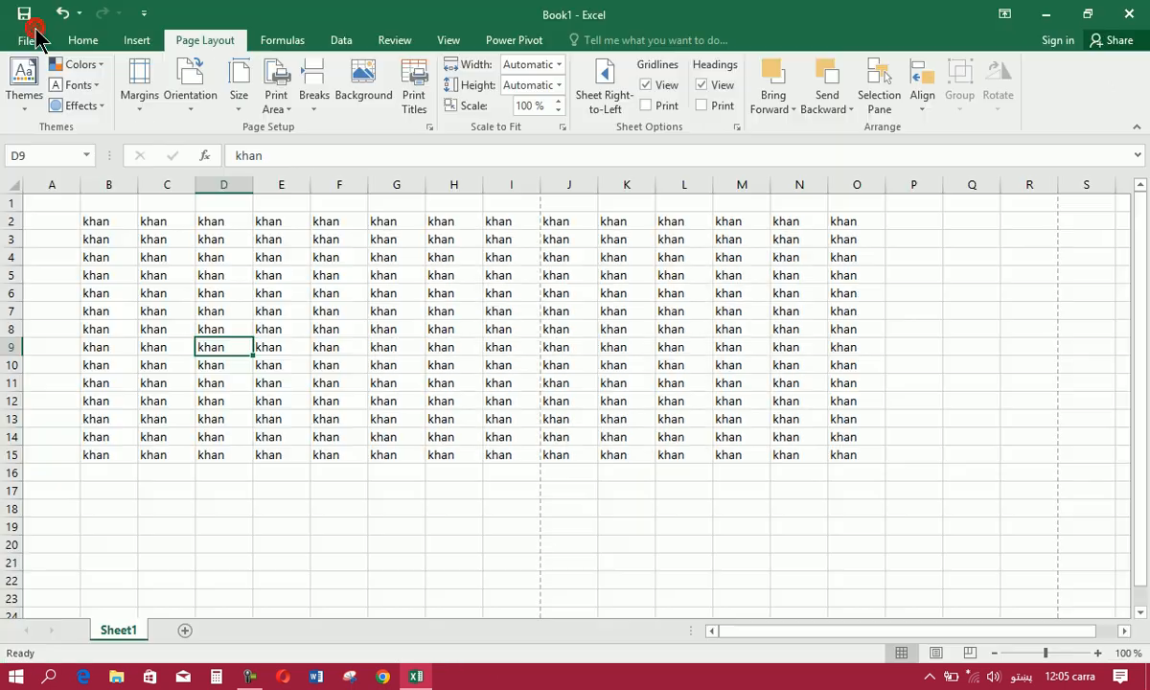
- Replace the page number in the center header section with the total number of pages and apply the custom header
{"action": "left_click", "coordinate": [412, 94]}
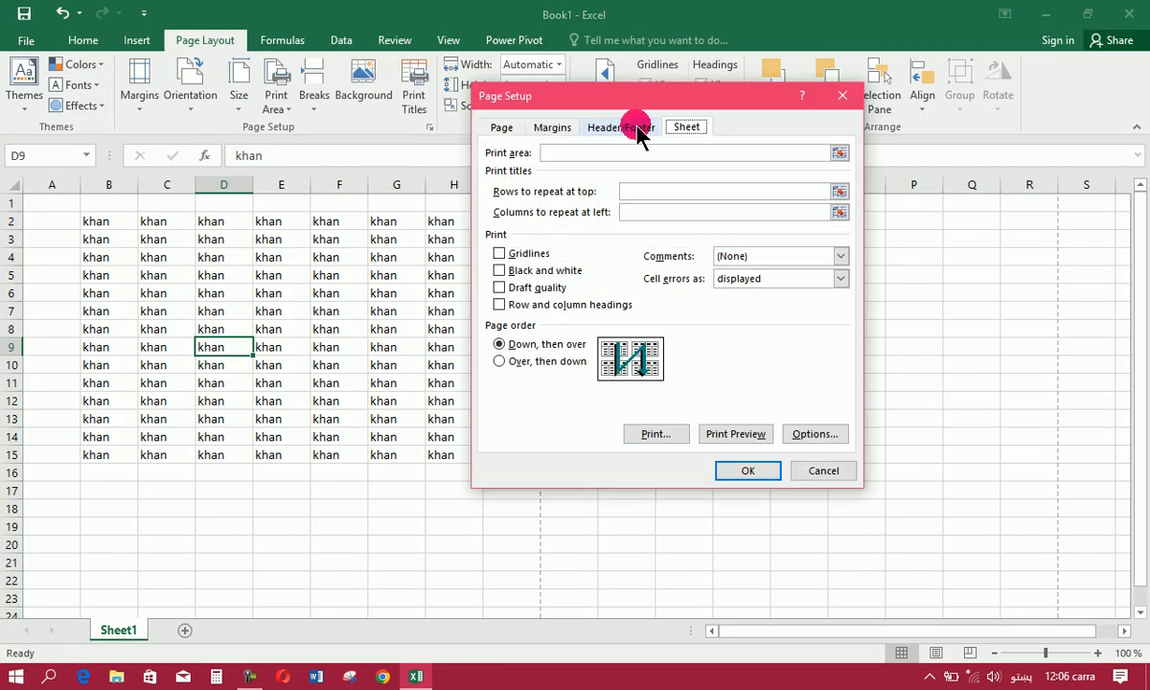
{"action": "left_click", "coordinate": [637, 129]}
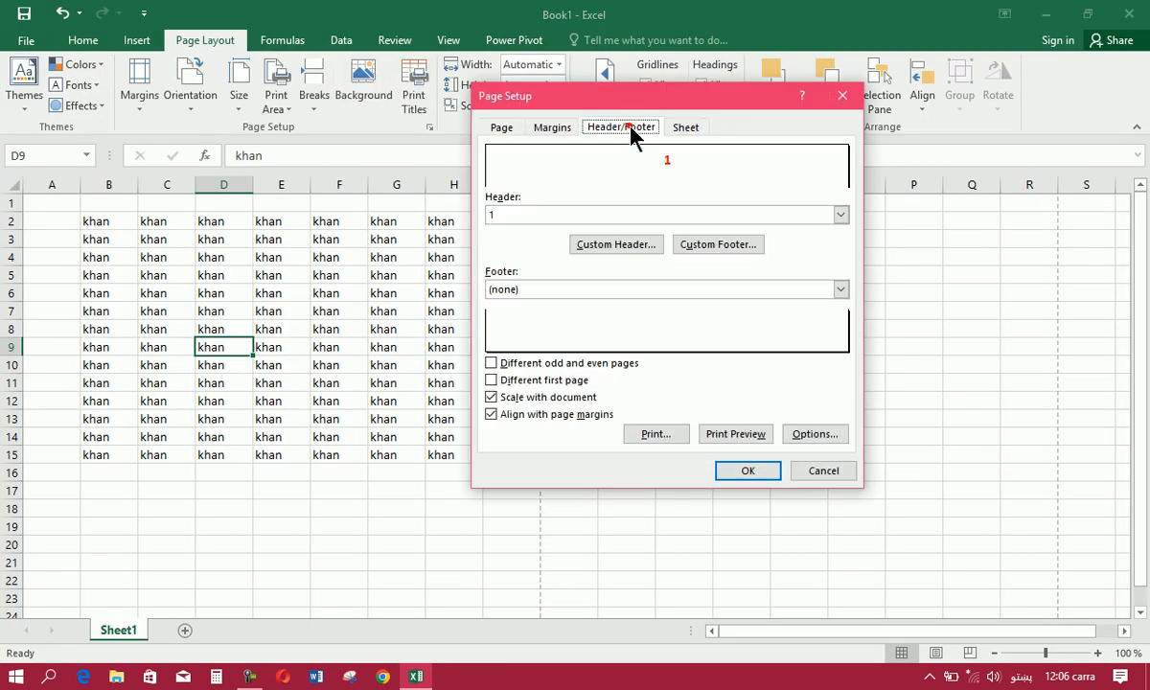
{"action": "left_click", "coordinate": [614, 245]}
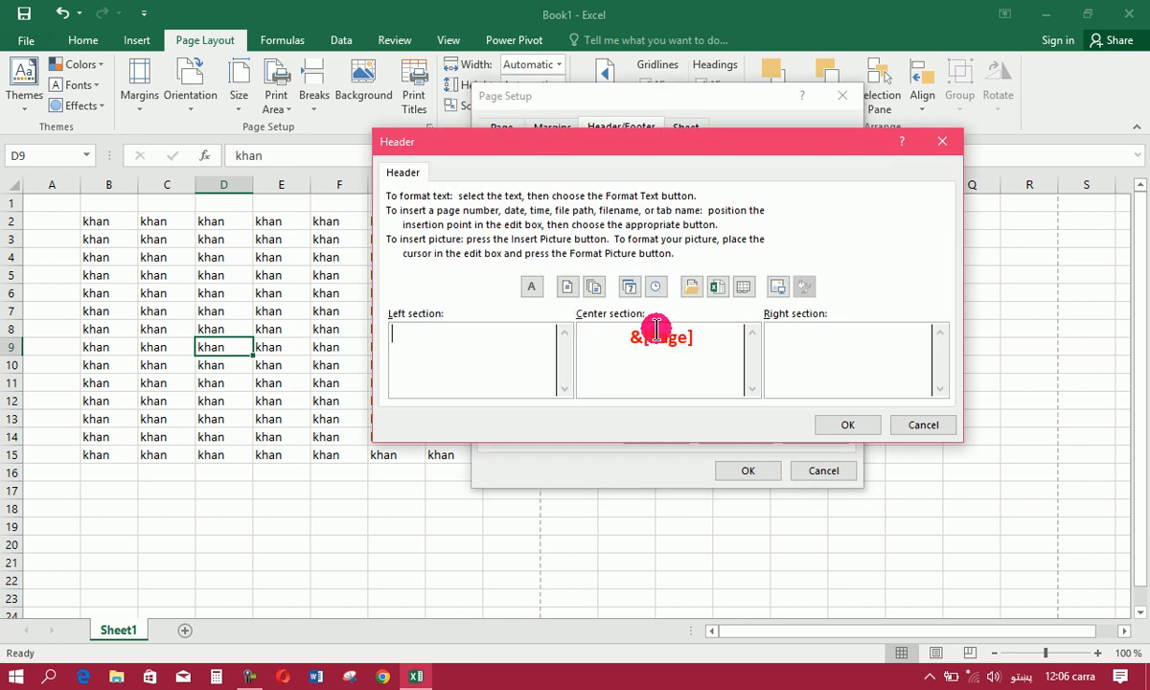
{"action": "double_click", "coordinate": [660, 335]}
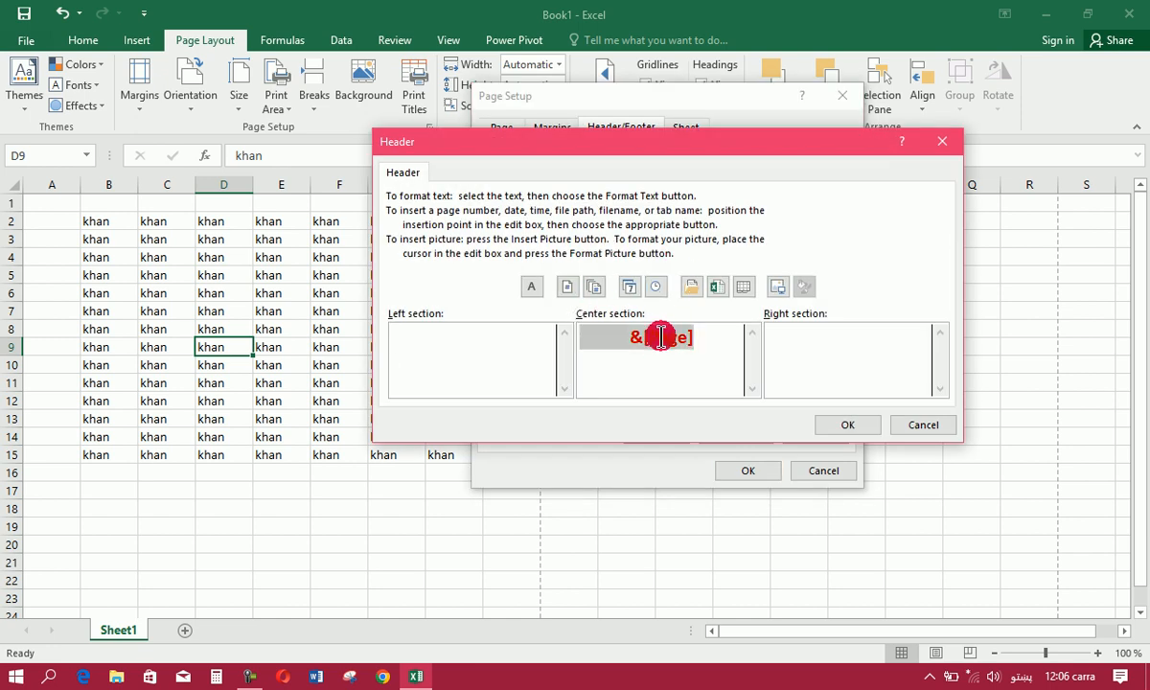
{"action": "key", "text": "Delete"}
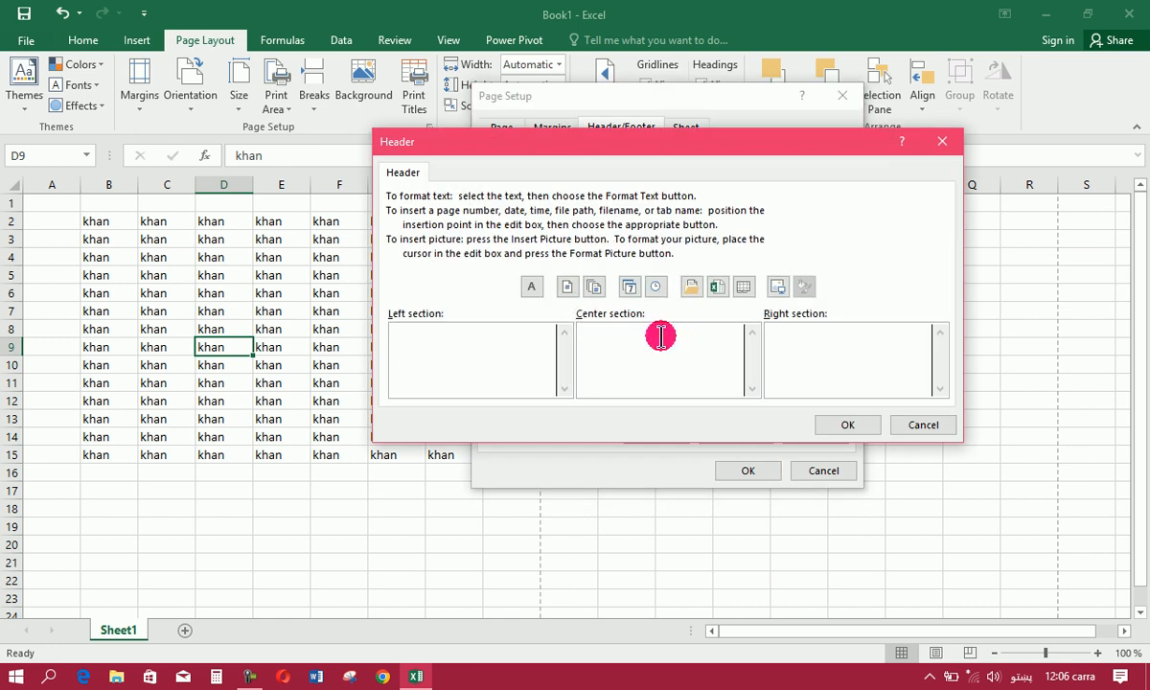
{"action": "left_click", "coordinate": [596, 287]}
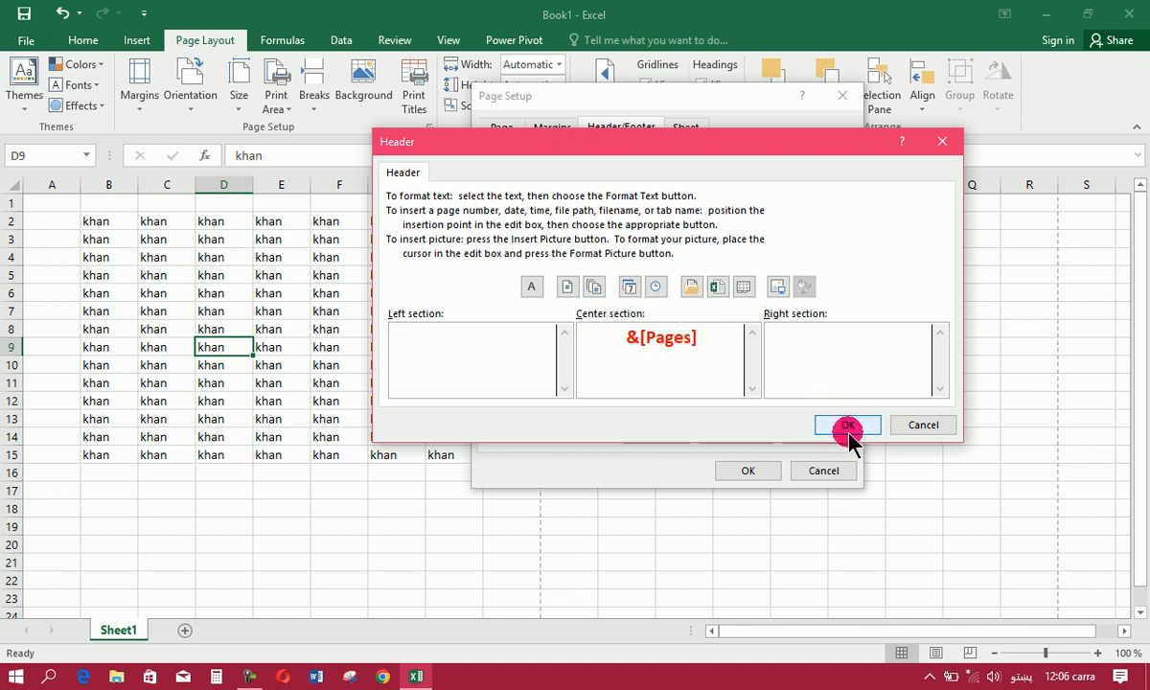
{"action": "left_click", "coordinate": [847, 428]}
- Check the page-count header on pages 1 and 2 in print preview and return to the worksheet
{"action": "left_click", "coordinate": [655, 438]}
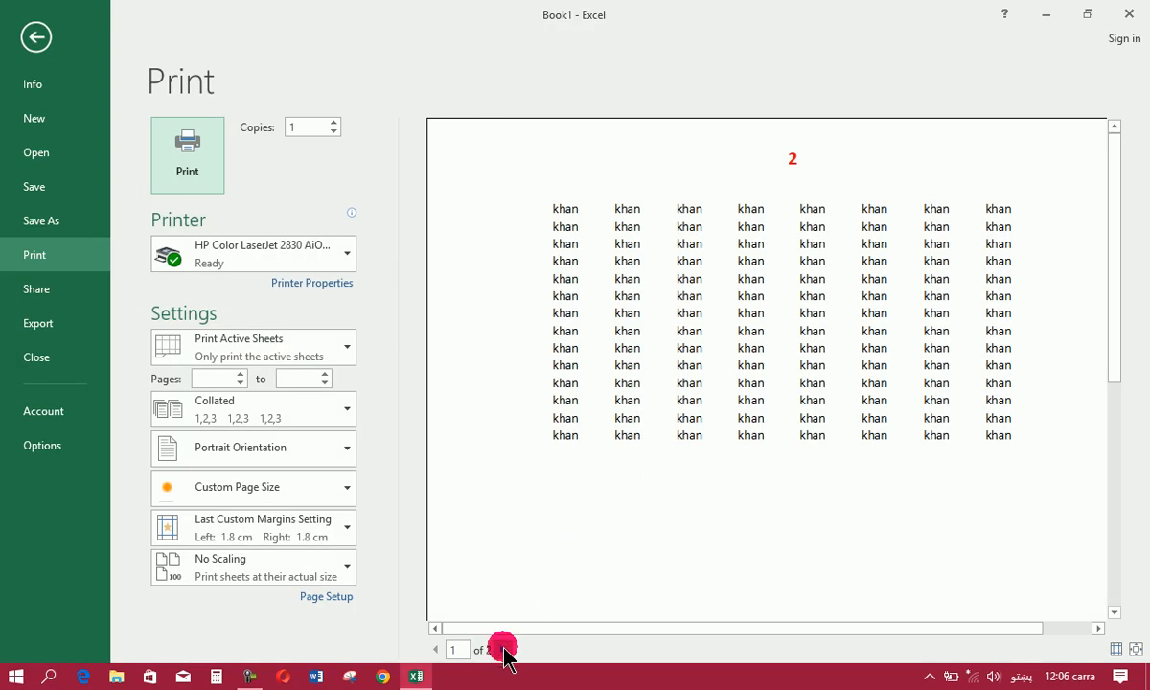
{"action": "left_click", "coordinate": [503, 650]}
{"action": "left_click", "coordinate": [432, 651]}
{"action": "left_click", "coordinate": [431, 651]}
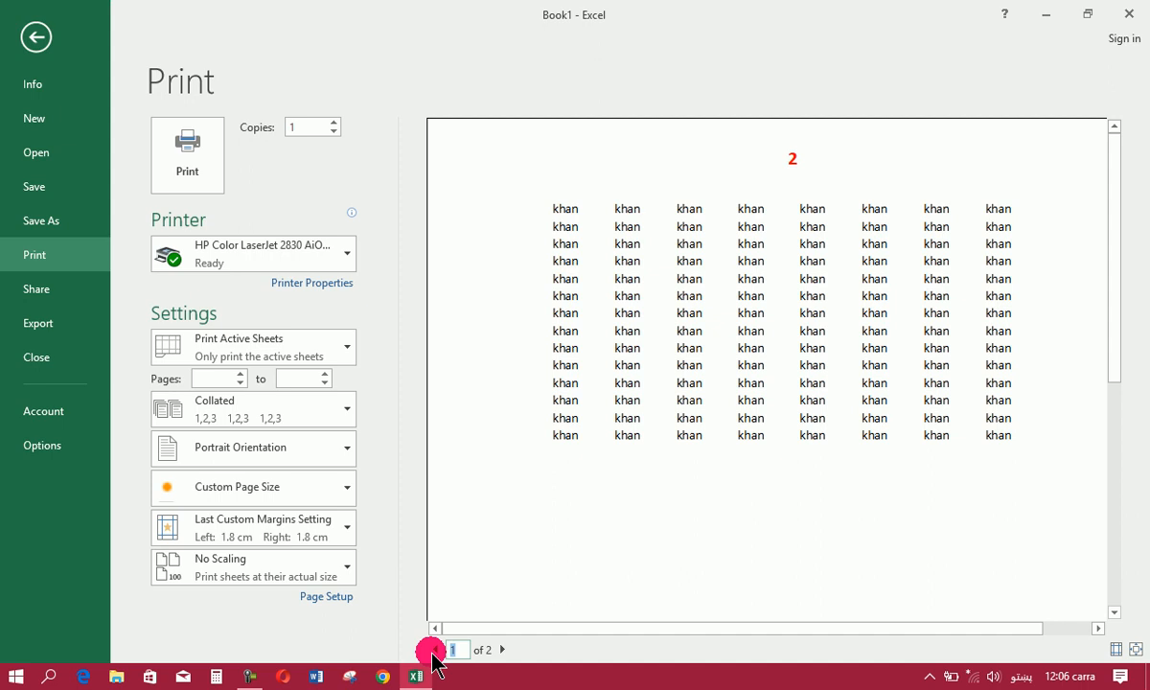
{"action": "left_click", "coordinate": [38, 41]}
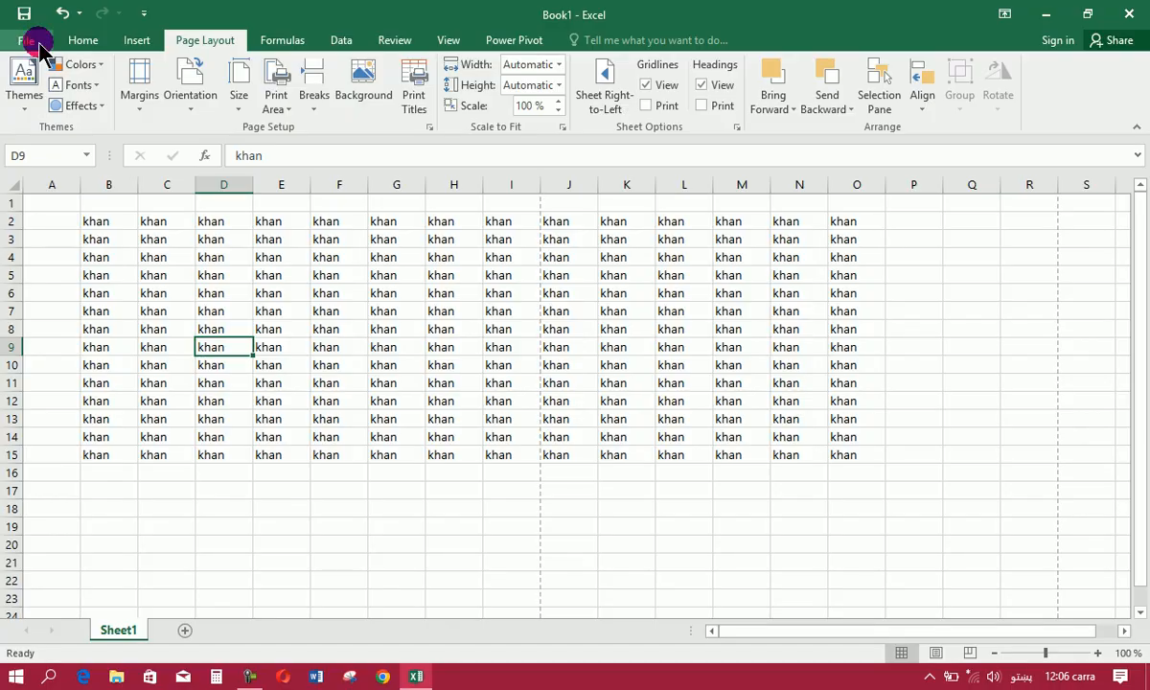
- Reopen the custom header in Page Setup and delete the page-count code from the center section
{"action": "left_click", "coordinate": [418, 98]}
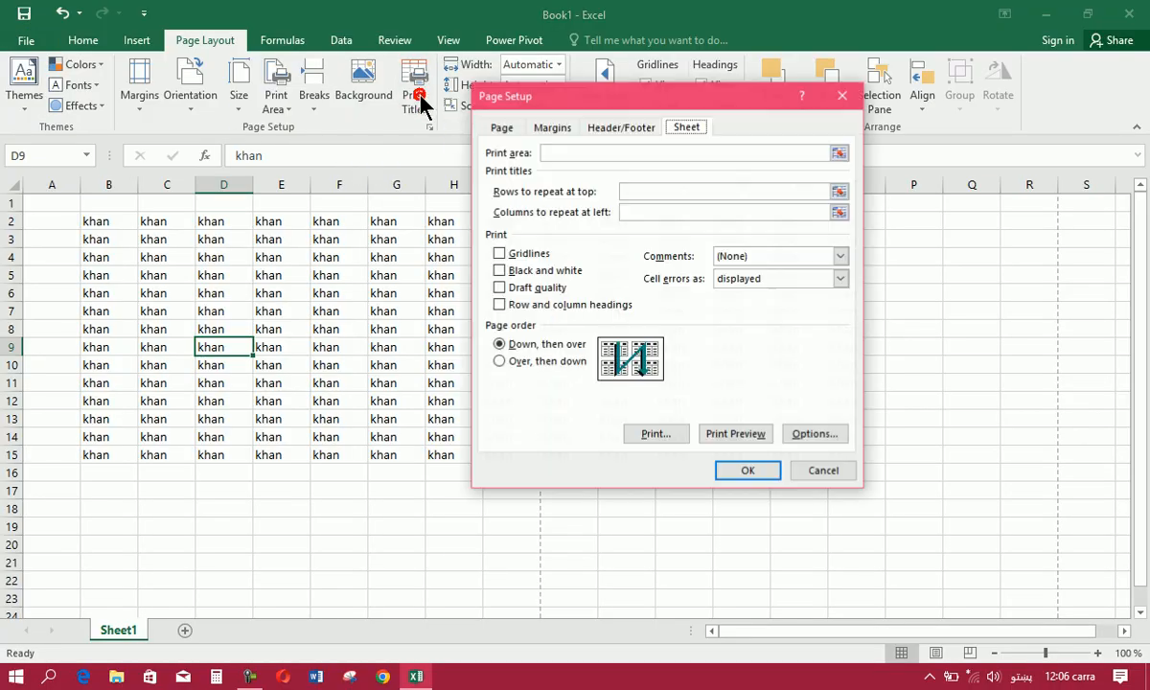
{"action": "left_click", "coordinate": [605, 129]}
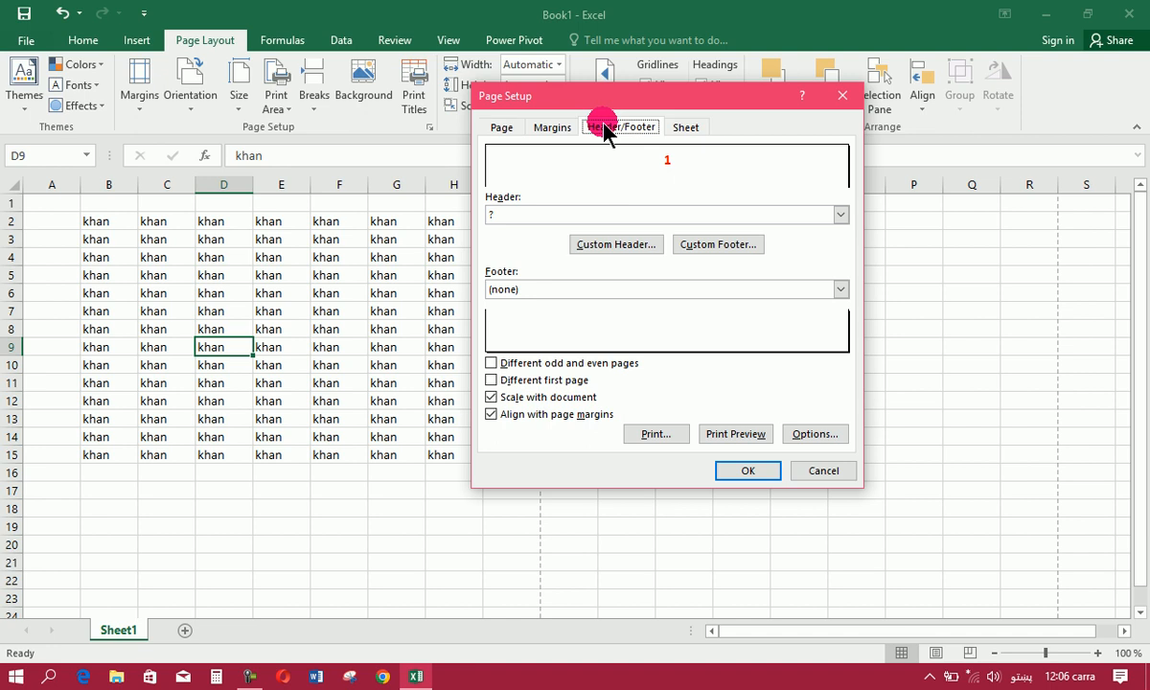
{"action": "left_click", "coordinate": [644, 246]}
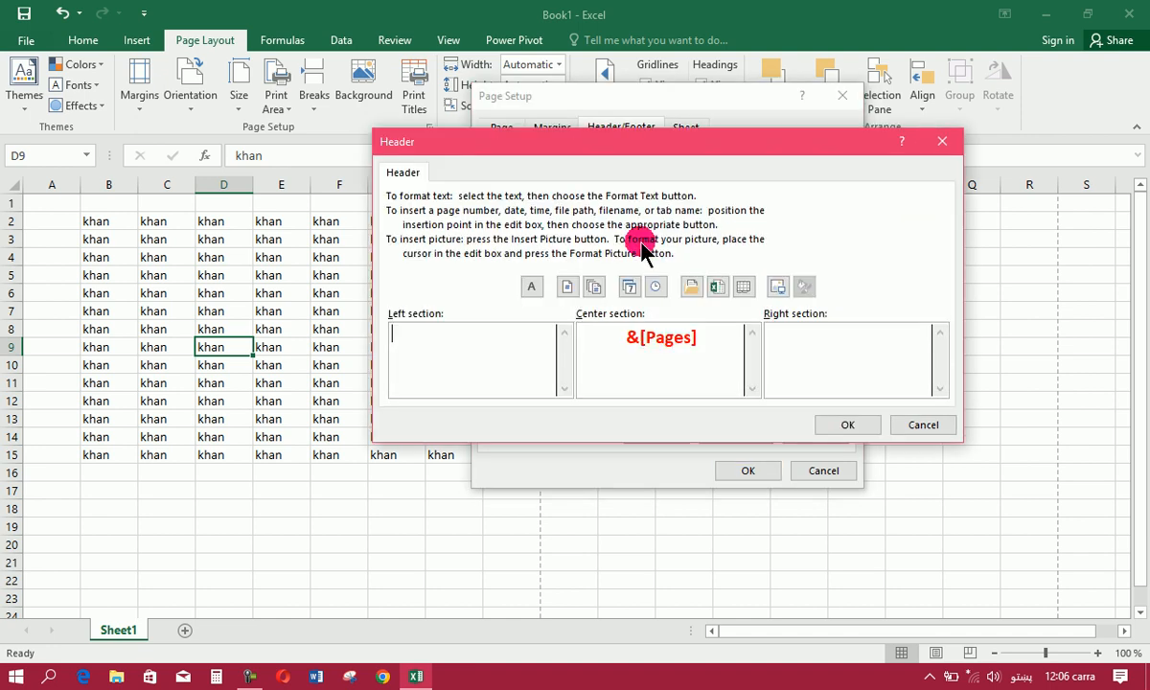
{"action": "double_click", "coordinate": [644, 336]}
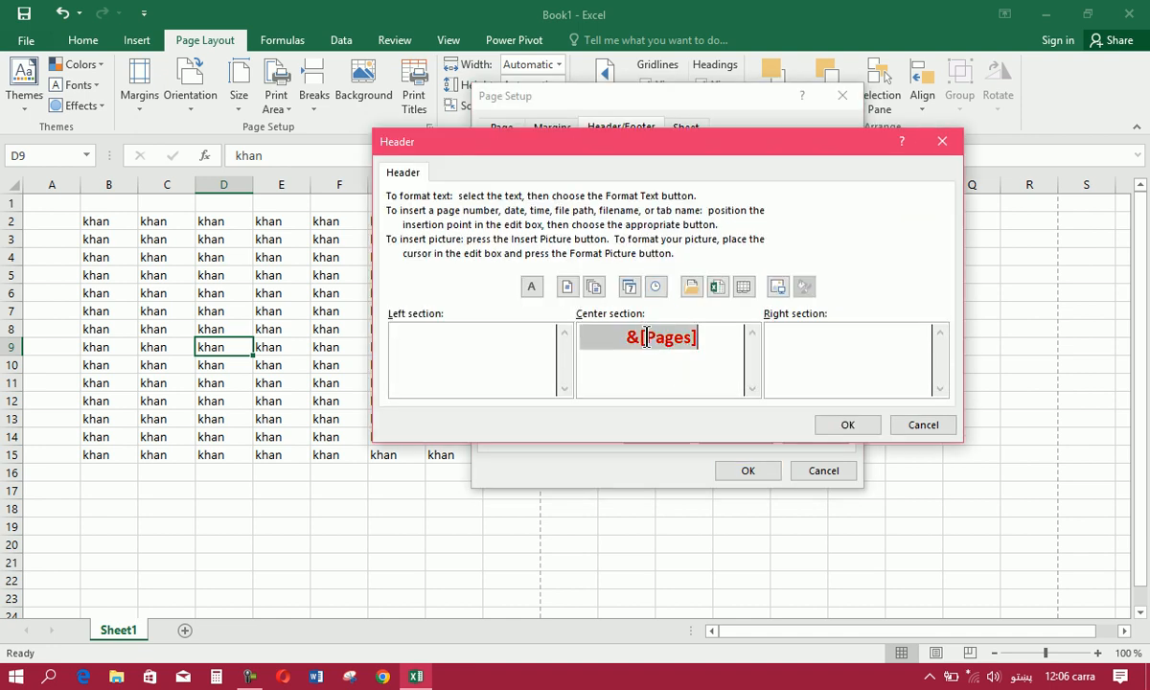
{"action": "key", "text": "Delete"}
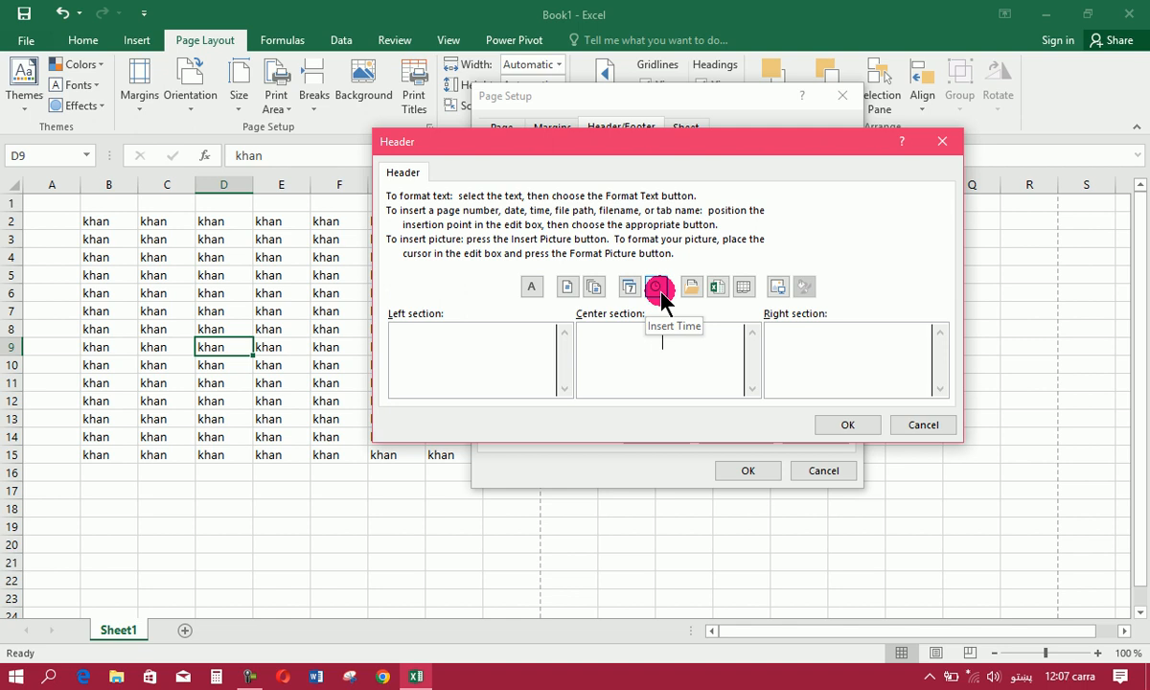
- View the system clock and calendar for the current date and time, and return to the custom header's center section
{"action": "left_click", "coordinate": [658, 349]}
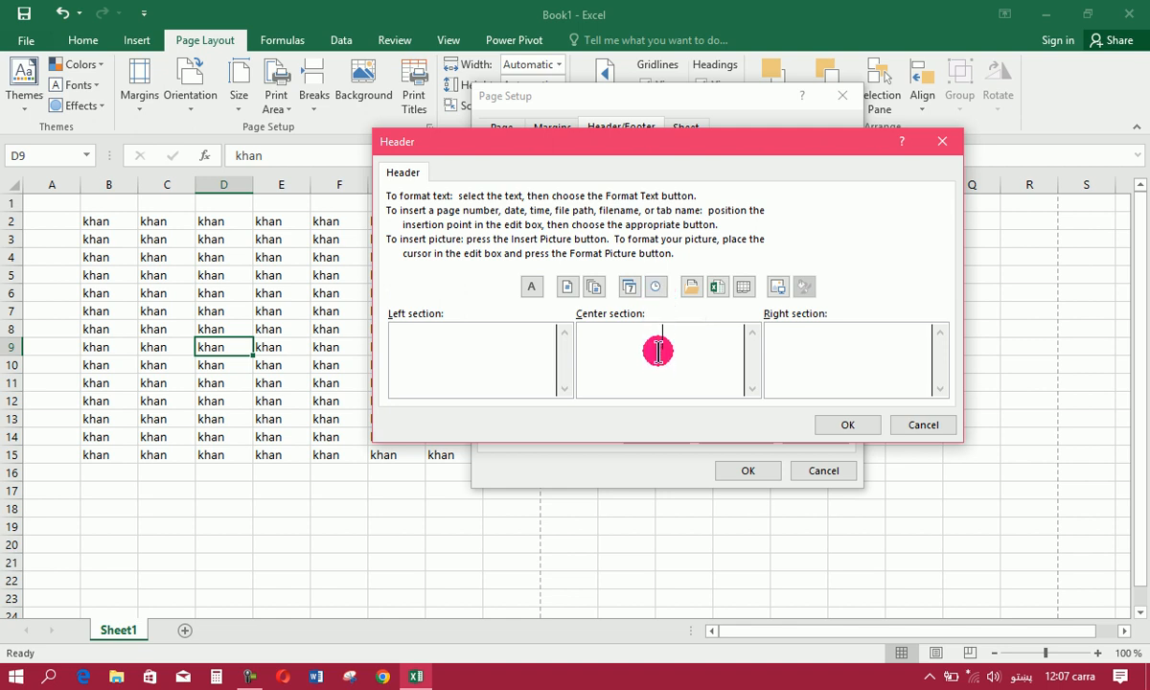
{"action": "left_click", "coordinate": [837, 343]}
{"action": "left_click", "coordinate": [452, 353]}
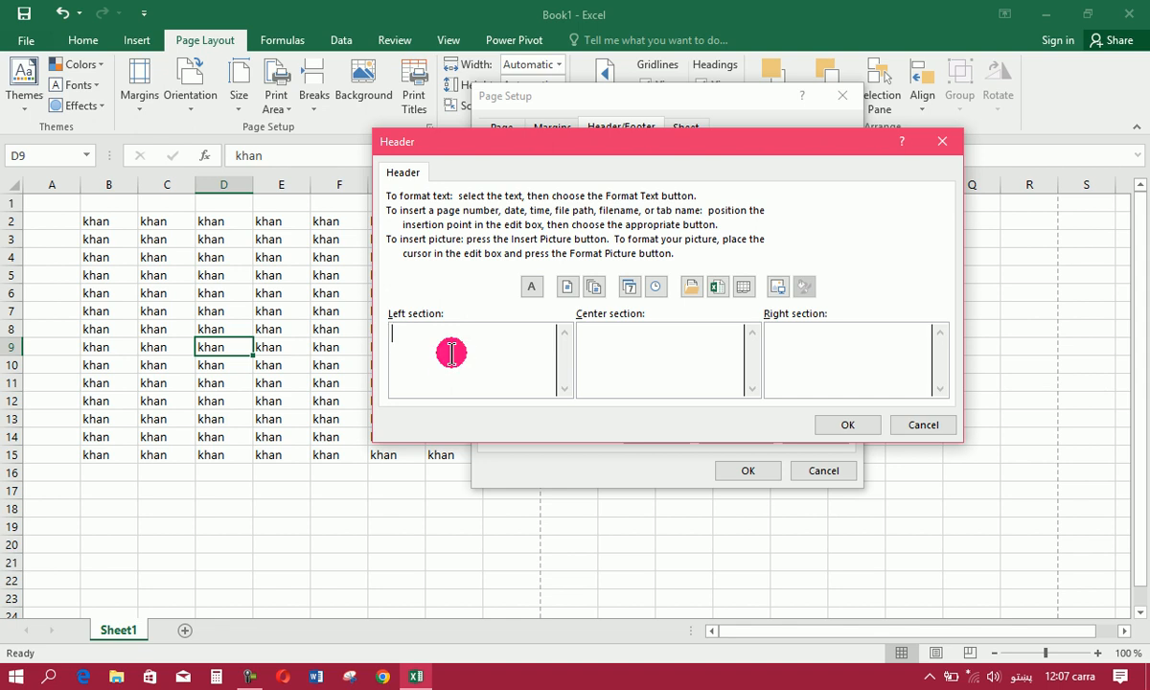
{"action": "left_click", "coordinate": [656, 343]}
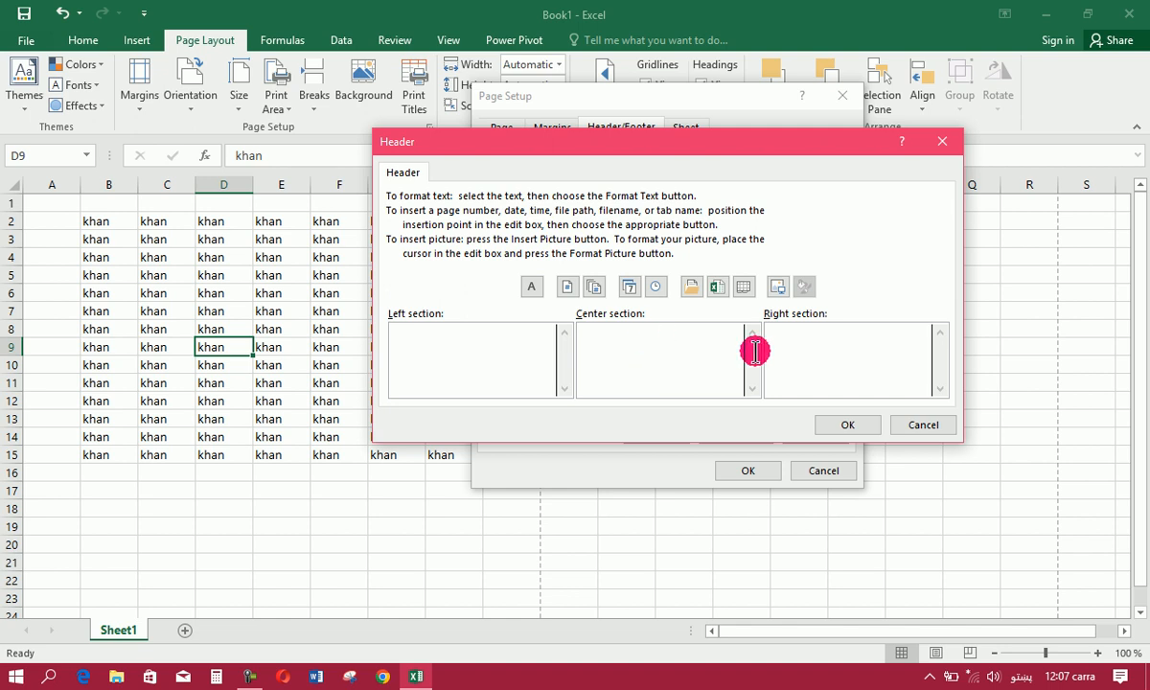
{"action": "left_click", "coordinate": [1077, 684]}
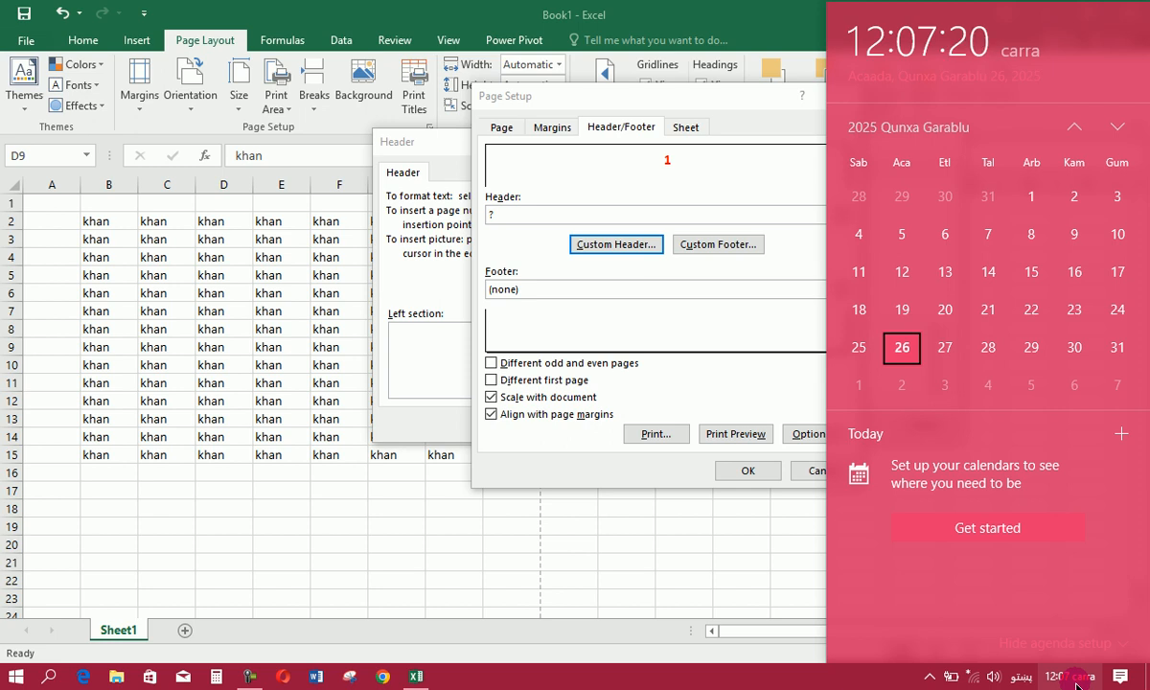
{"action": "left_click", "coordinate": [1077, 684]}
{"action": "left_click", "coordinate": [418, 251]}
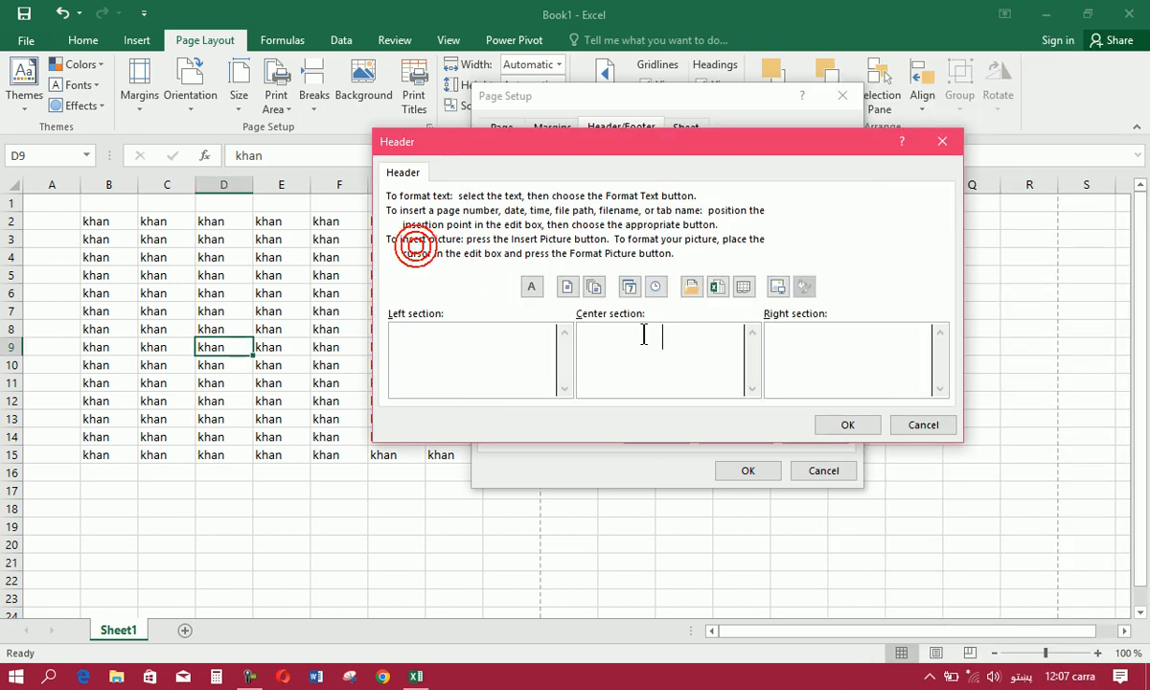
- Insert the current date in the center header section, view it in print preview and return to the worksheet
{"action": "left_click", "coordinate": [630, 288]}
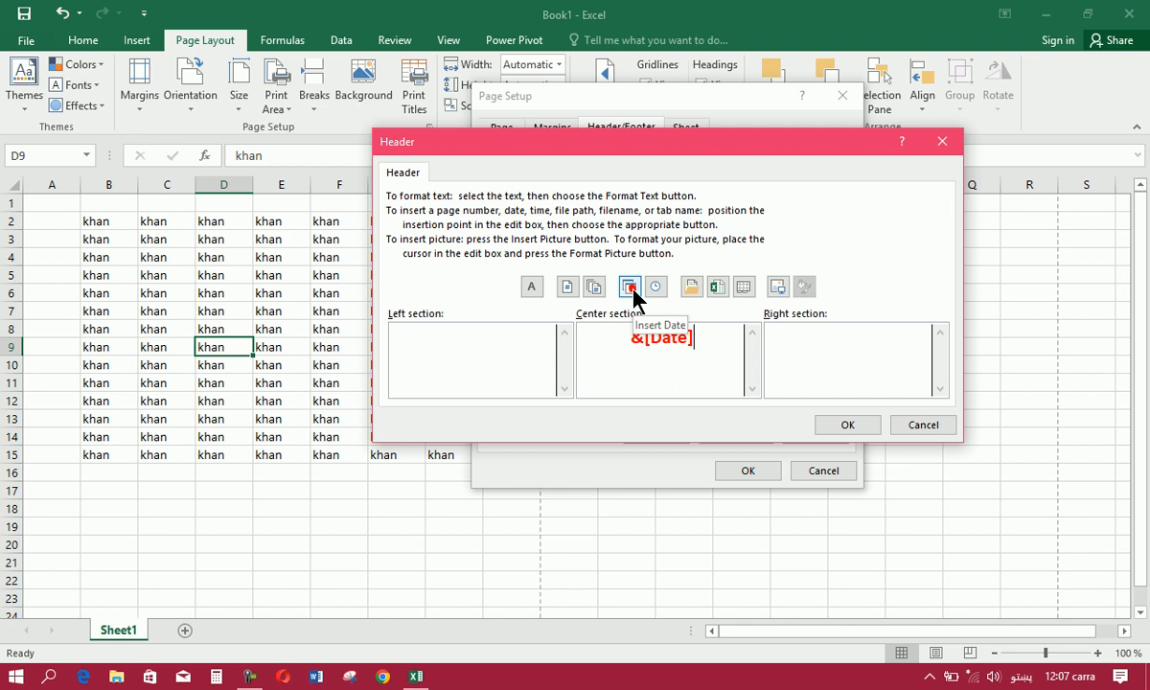
{"action": "left_click", "coordinate": [844, 422]}
{"action": "left_click", "coordinate": [659, 434]}
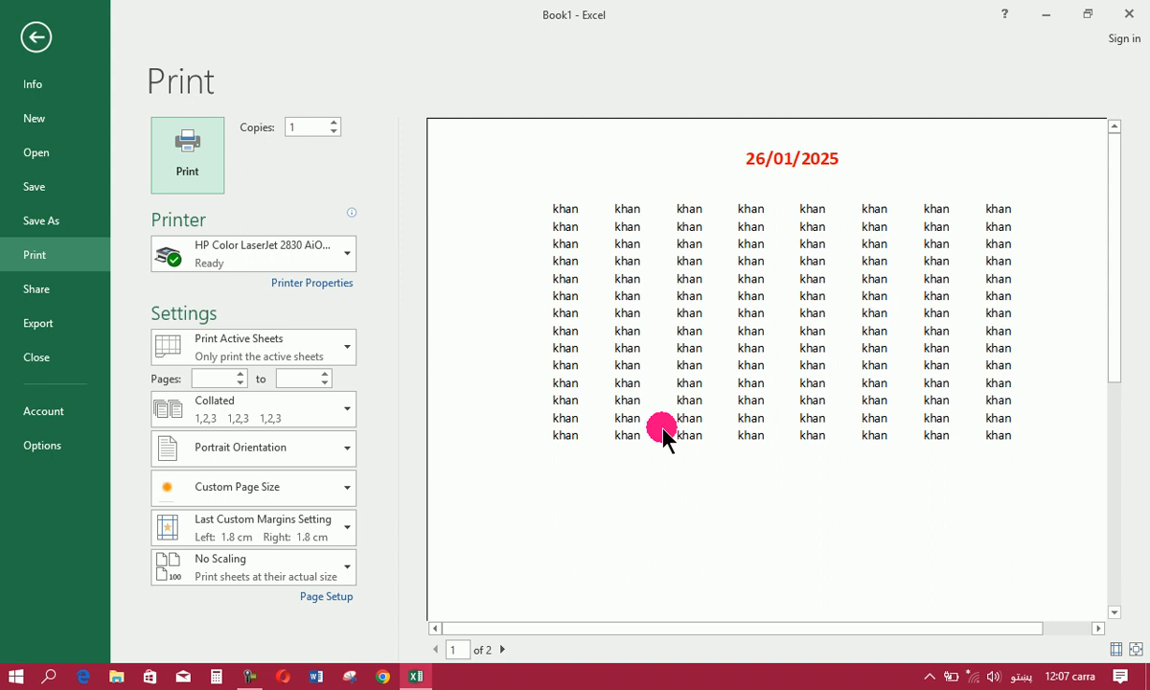
{"action": "left_click", "coordinate": [38, 40]}
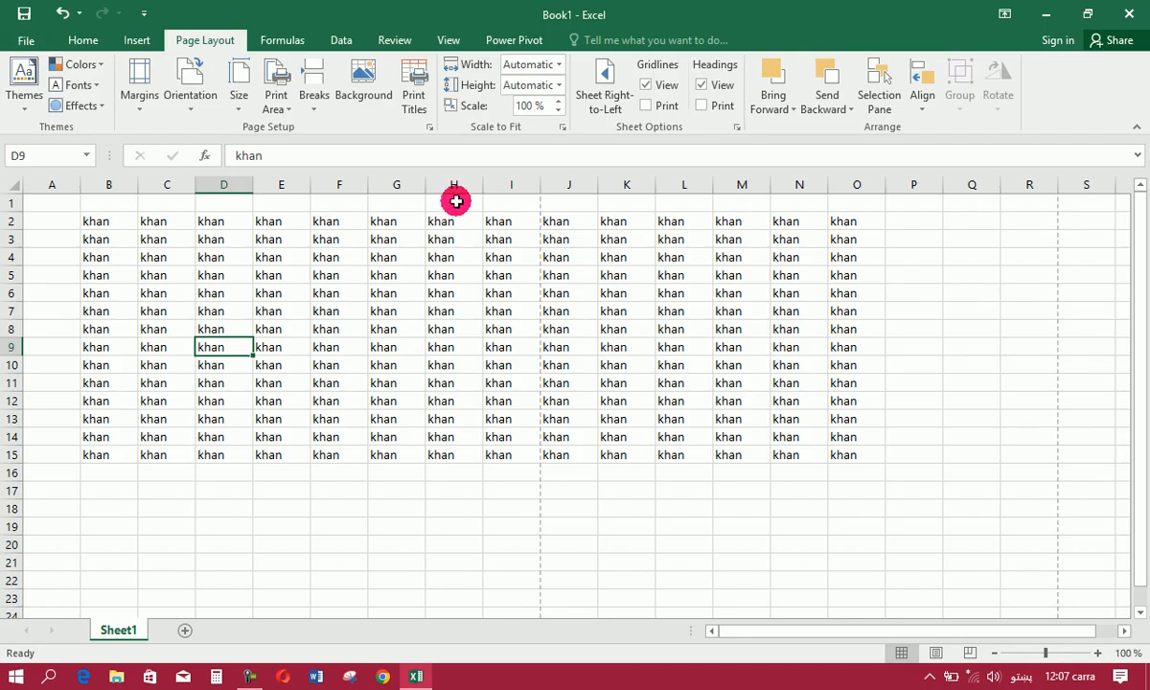
- Replace the center header date with the current time, view it in print preview and return to the worksheet
{"action": "left_click", "coordinate": [421, 93]}
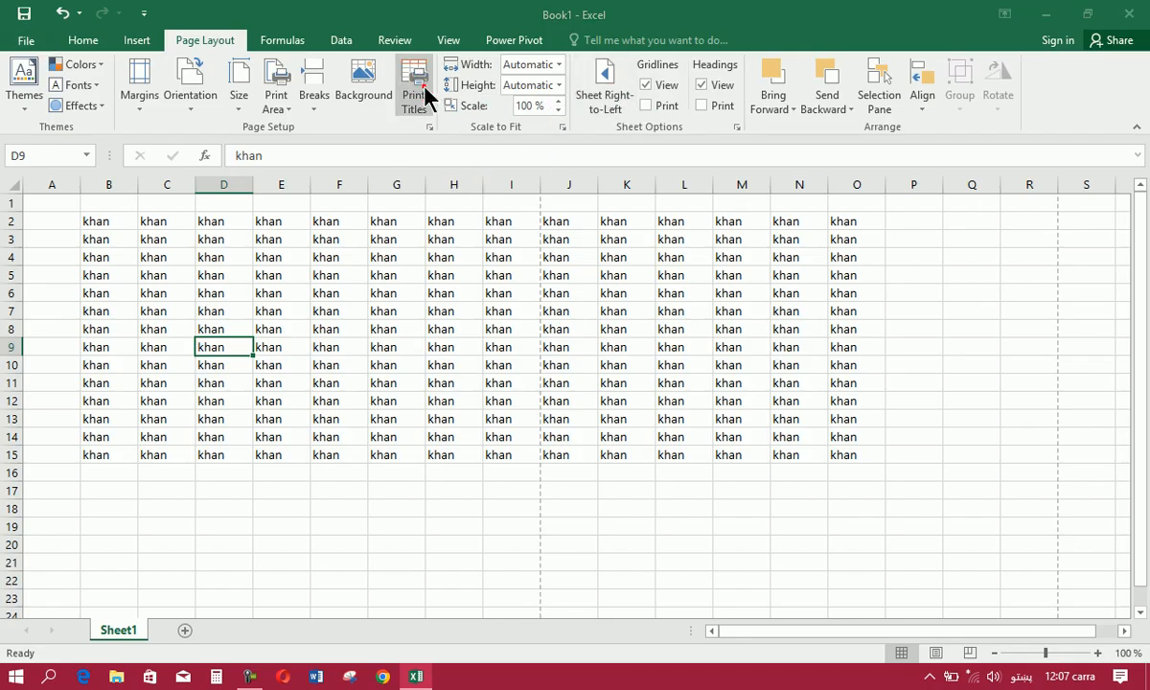
{"action": "left_click", "coordinate": [614, 127]}
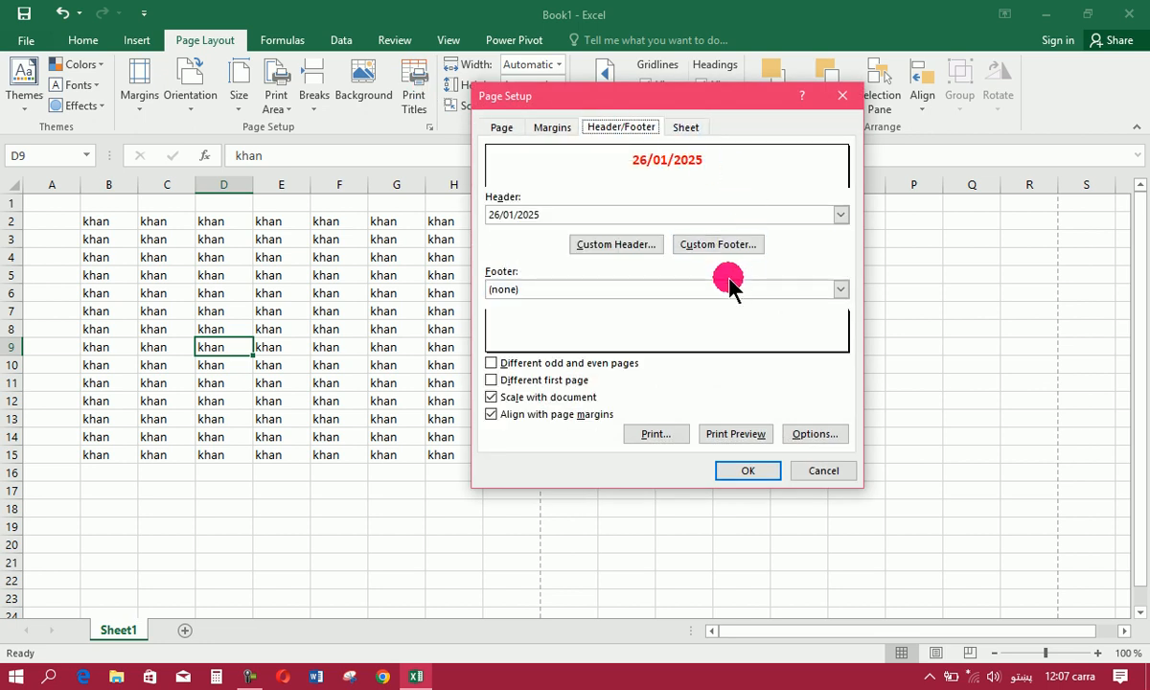
{"action": "left_click", "coordinate": [618, 244]}
{"action": "double_click", "coordinate": [649, 333]}
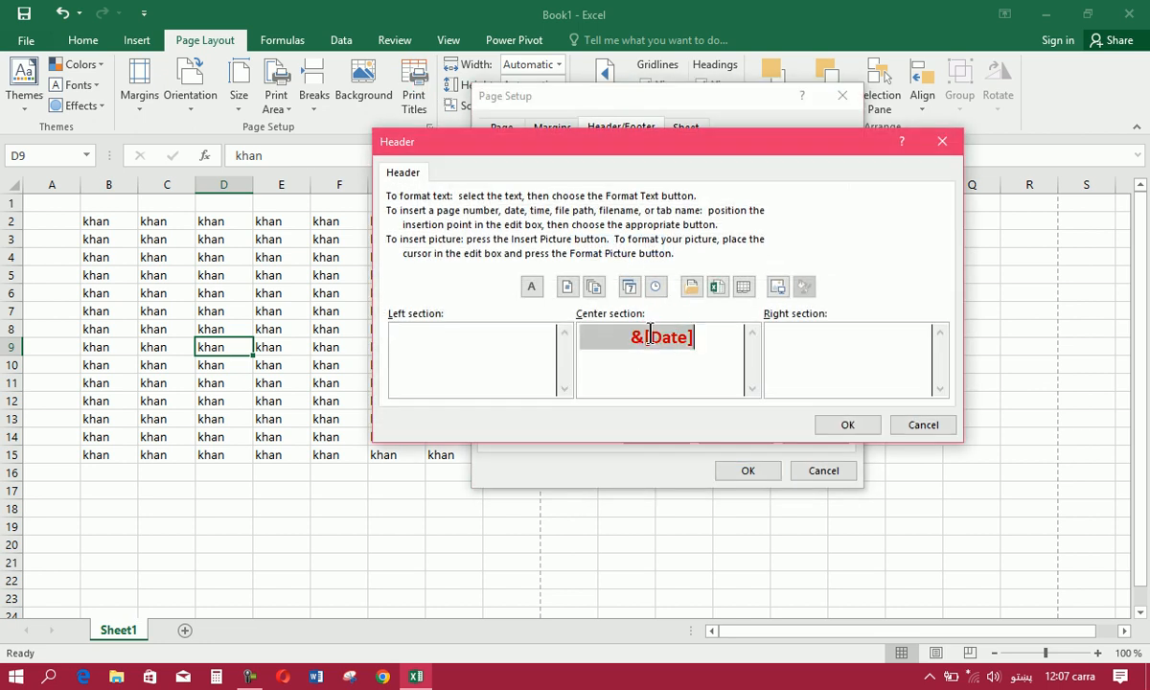
{"action": "key", "text": "Delete"}
{"action": "left_click", "coordinate": [662, 286]}
{"action": "left_click", "coordinate": [845, 427]}
{"action": "left_click", "coordinate": [659, 437]}
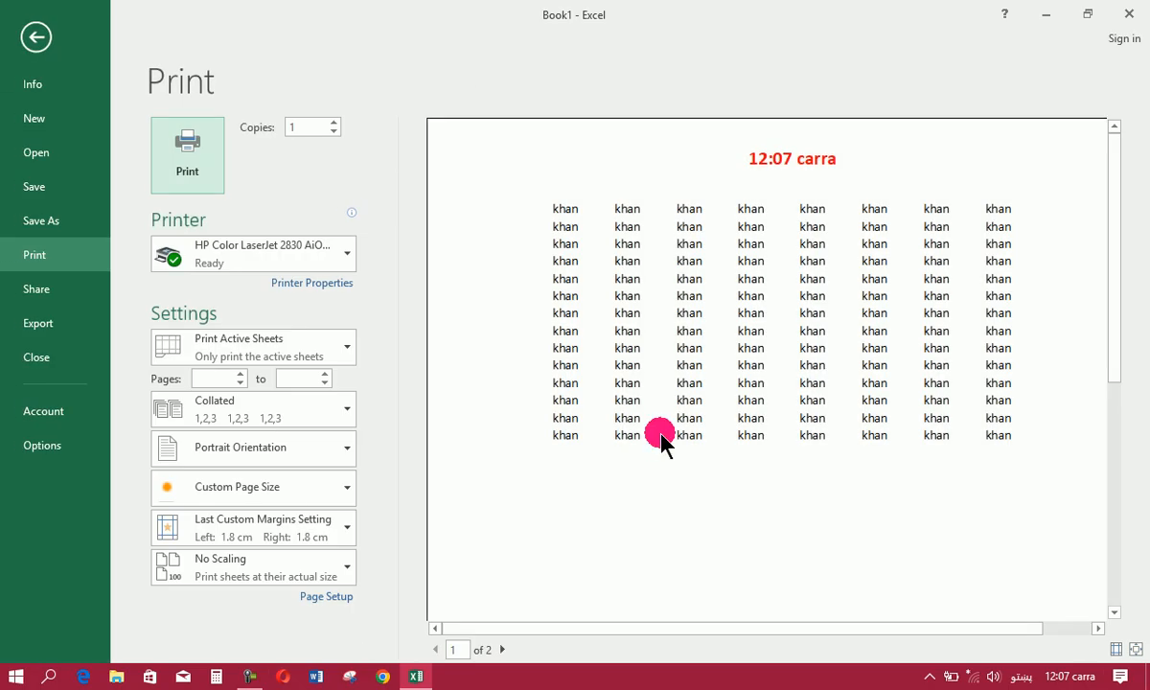
{"action": "left_click", "coordinate": [38, 38]}
- Replace the center header time with the file path, view it in print preview and return to the worksheet
{"action": "left_click", "coordinate": [414, 91]}
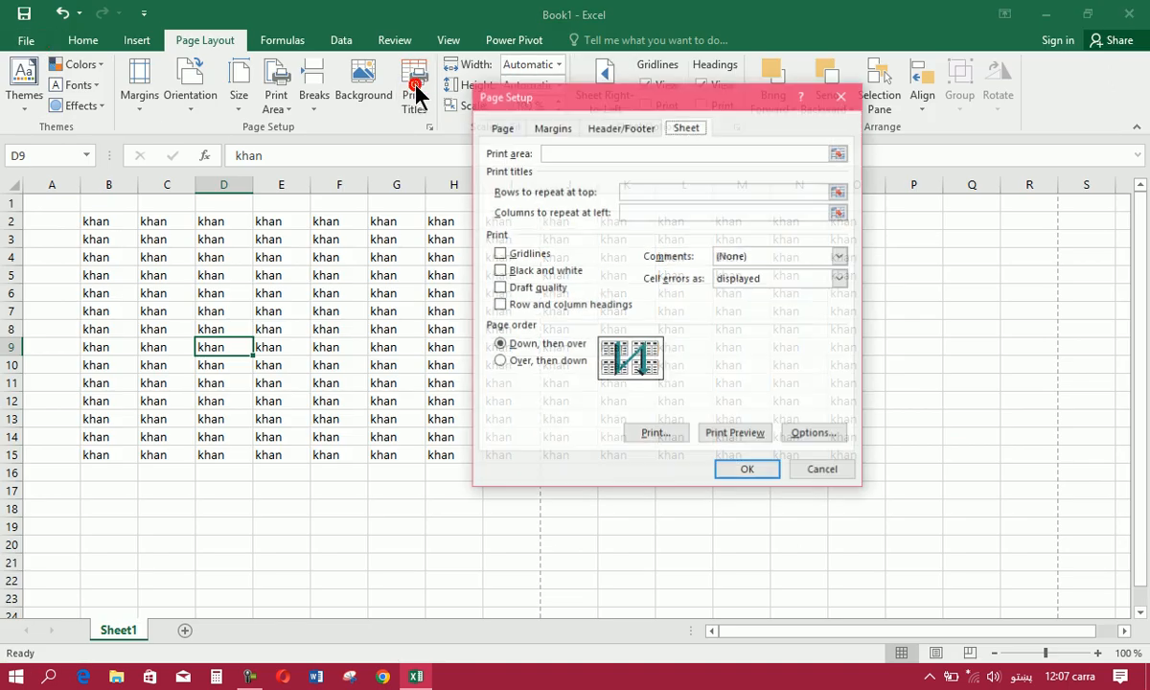
{"action": "left_click", "coordinate": [613, 128]}
{"action": "left_click", "coordinate": [614, 246]}
{"action": "double_click", "coordinate": [658, 338]}
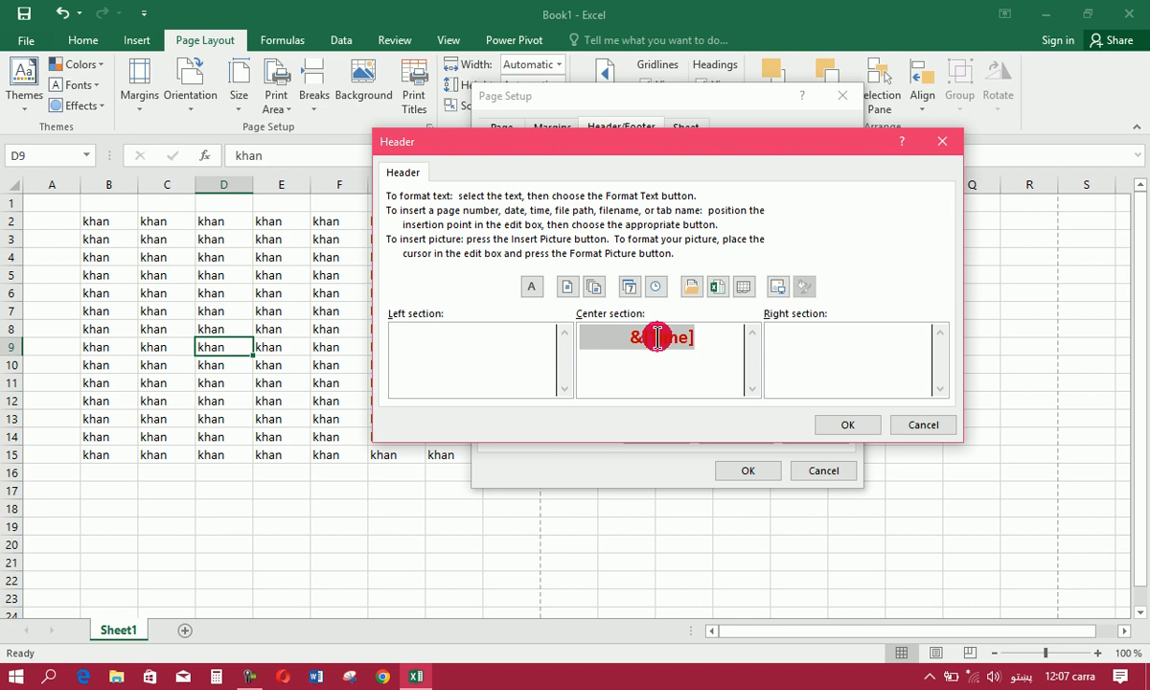
{"action": "key", "text": "Delete"}
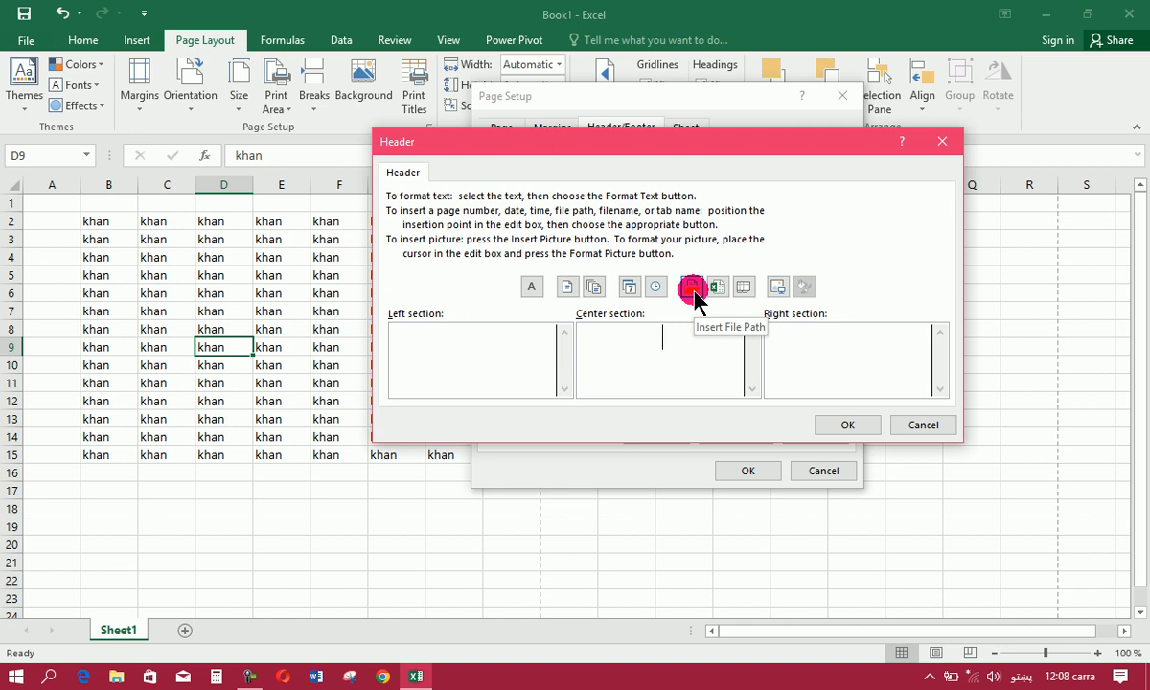
{"action": "left_click", "coordinate": [692, 289]}
{"action": "left_click", "coordinate": [849, 428]}
{"action": "left_click", "coordinate": [659, 434]}
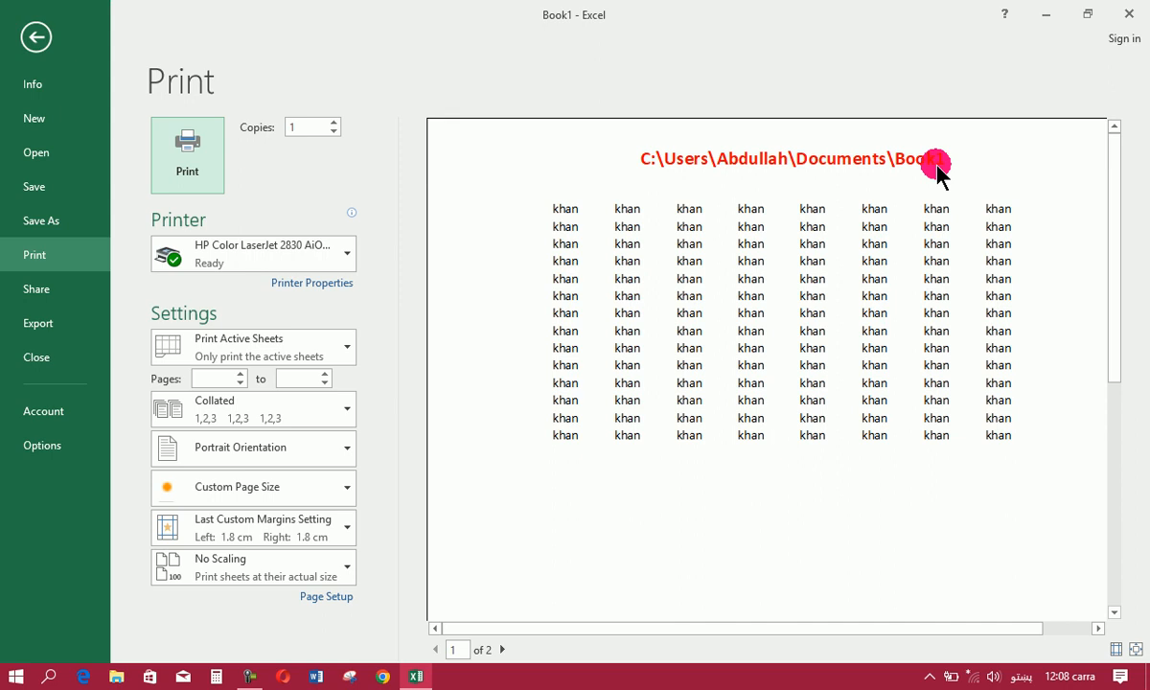
{"action": "left_click", "coordinate": [37, 38]}
- Replace the center header file path with the file name and view it in print preview
{"action": "left_click", "coordinate": [401, 88]}
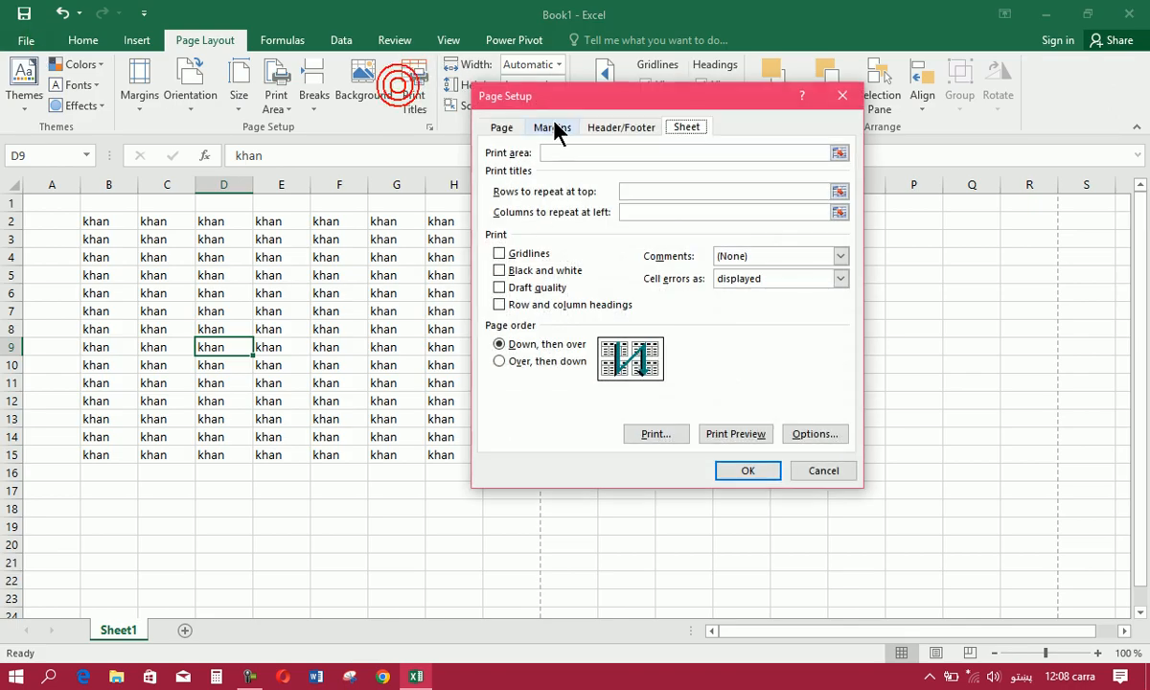
{"action": "left_click", "coordinate": [623, 127]}
{"action": "left_click", "coordinate": [613, 244]}
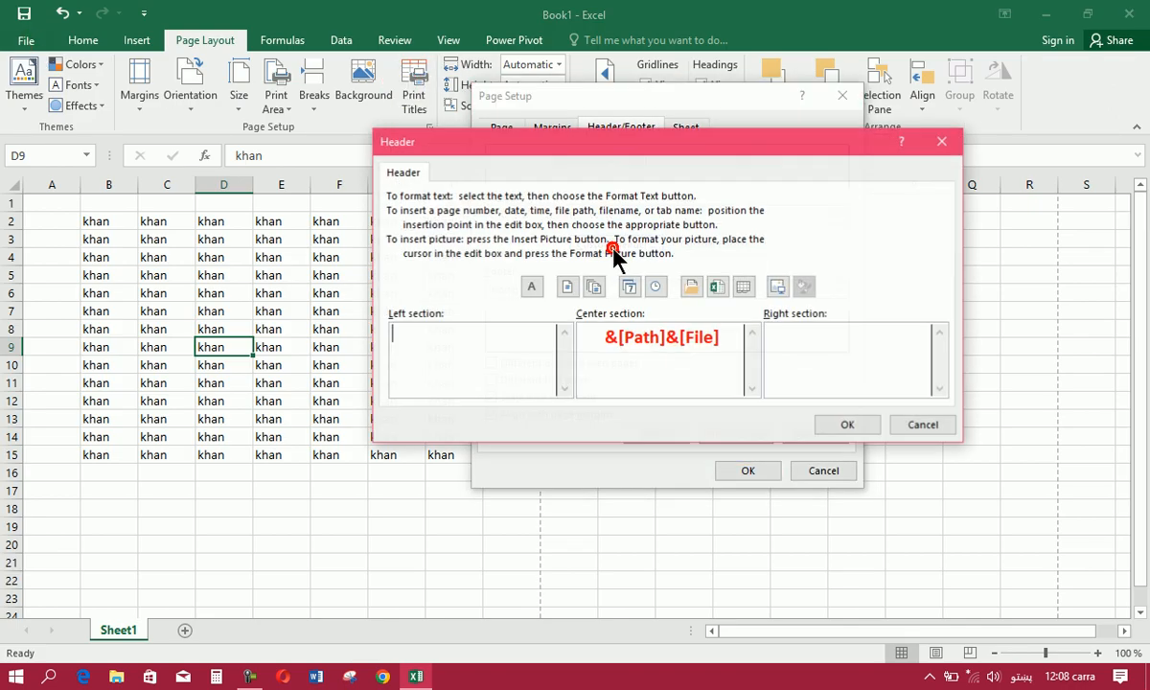
{"action": "triple_click", "coordinate": [673, 347]}
{"action": "key", "text": "Delete"}
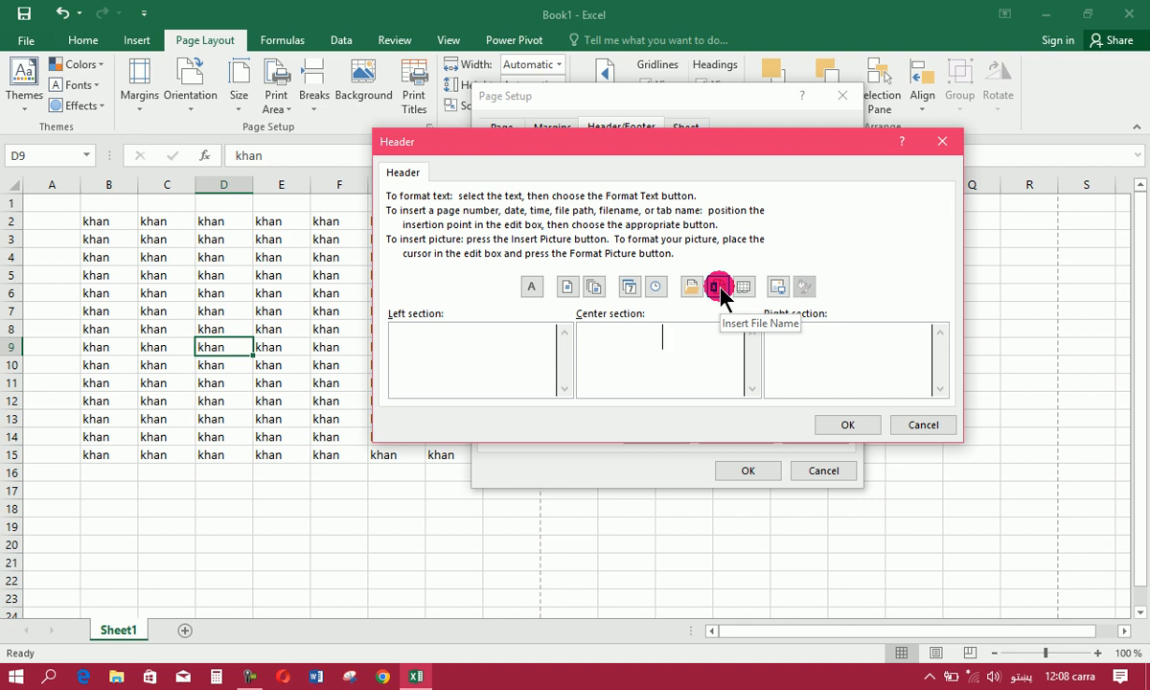
{"action": "left_click", "coordinate": [847, 424]}
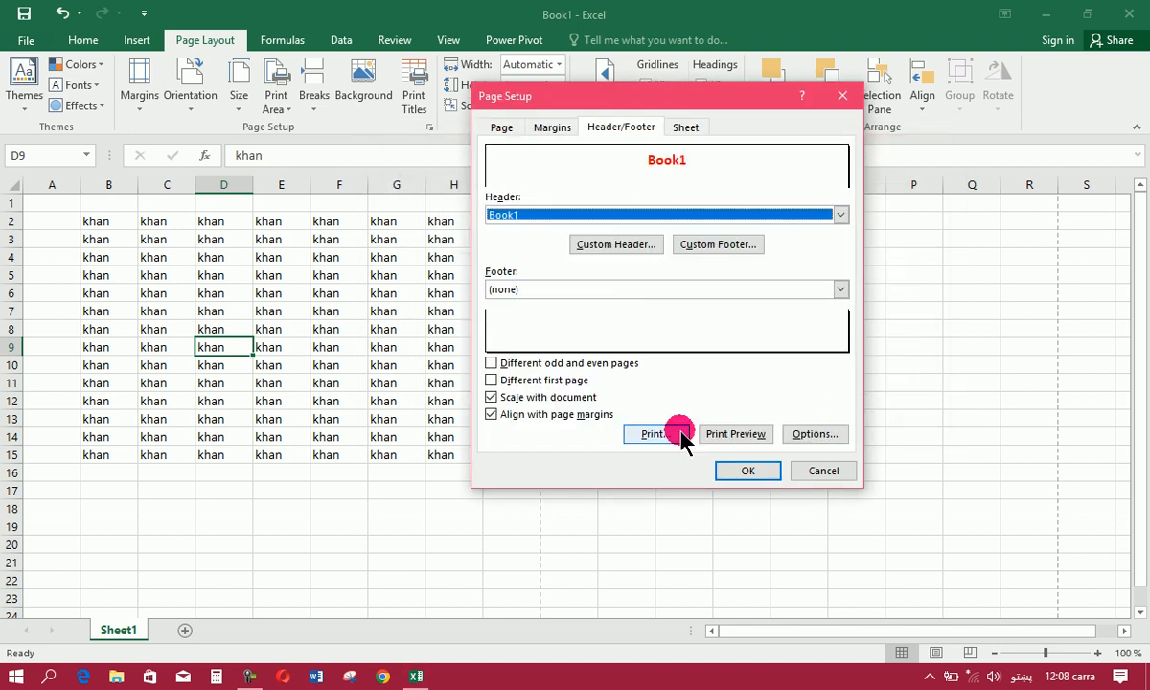
{"action": "left_click", "coordinate": [655, 436]}
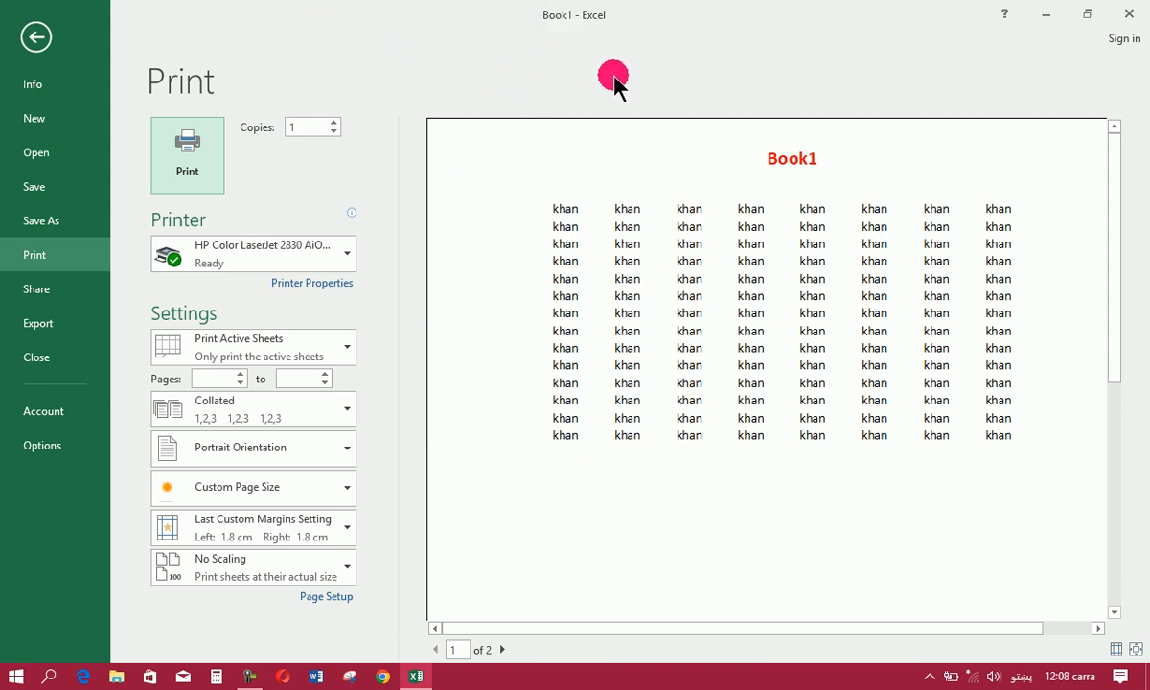
- Return to the worksheet, reopen the custom header and replace the center section's file name with the text "د افغانستان اسلامی امارت"
{"action": "left_click", "coordinate": [33, 48]}
{"action": "left_click", "coordinate": [412, 91]}
{"action": "left_click", "coordinate": [623, 125]}
{"action": "left_click", "coordinate": [625, 239]}
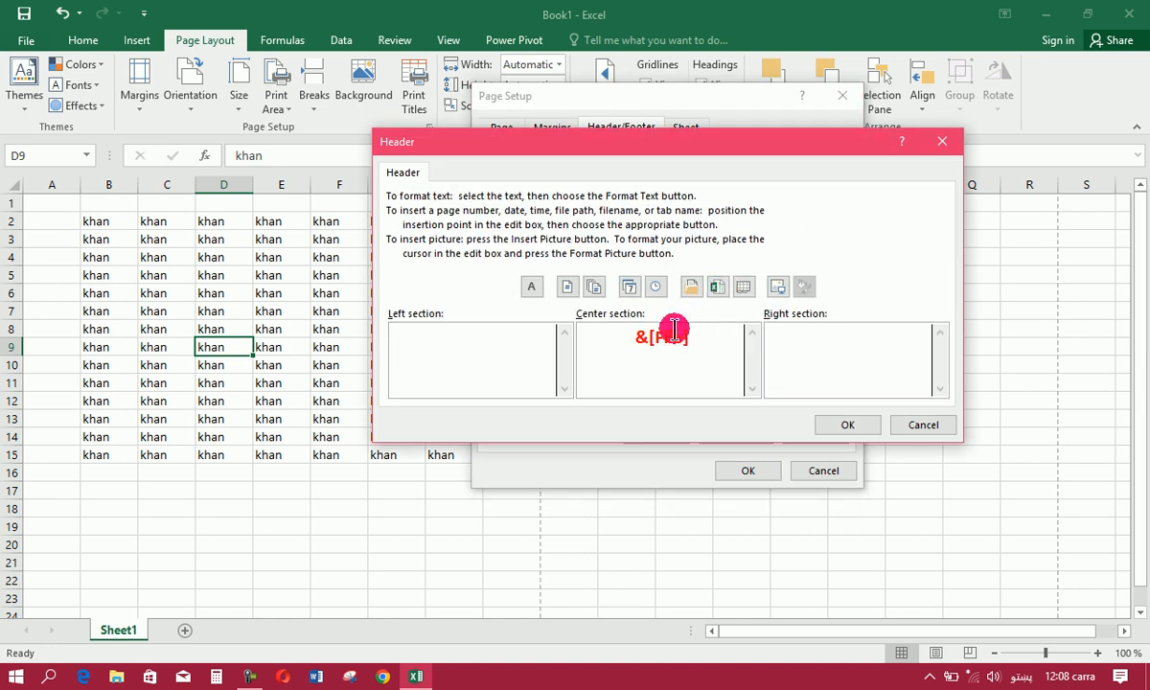
{"action": "double_click", "coordinate": [671, 334]}
{"action": "key", "text": "Delete"}
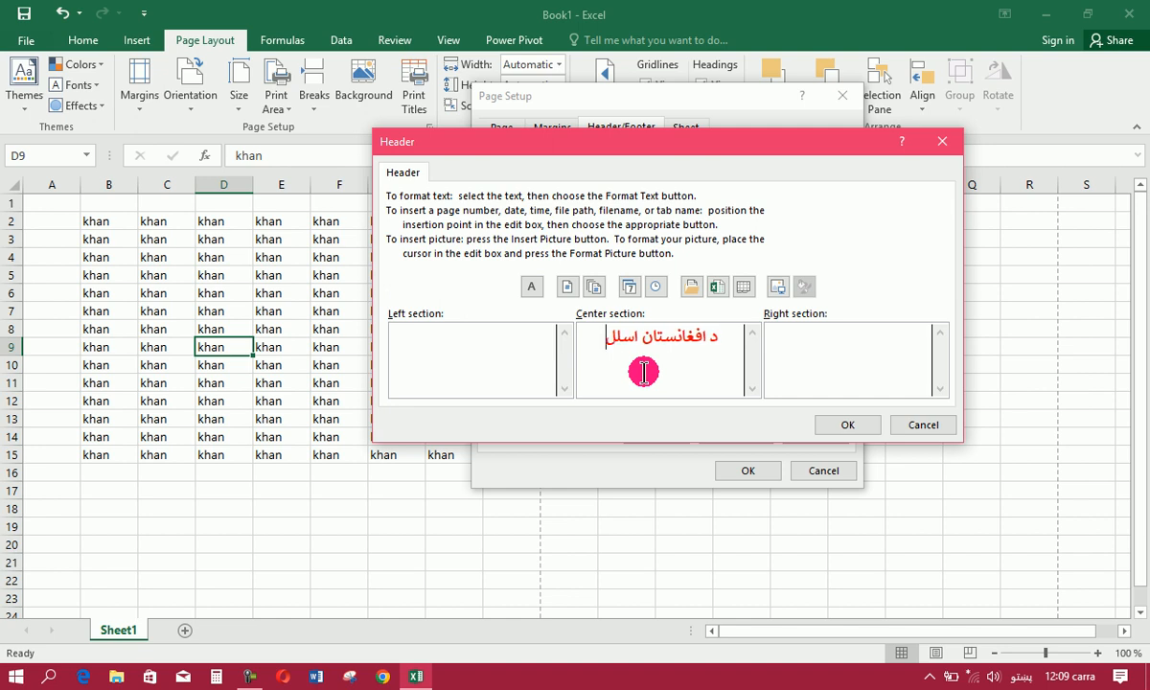
{"action": "key", "text": "BackSpace"}
{"action": "type", "text": "می"}
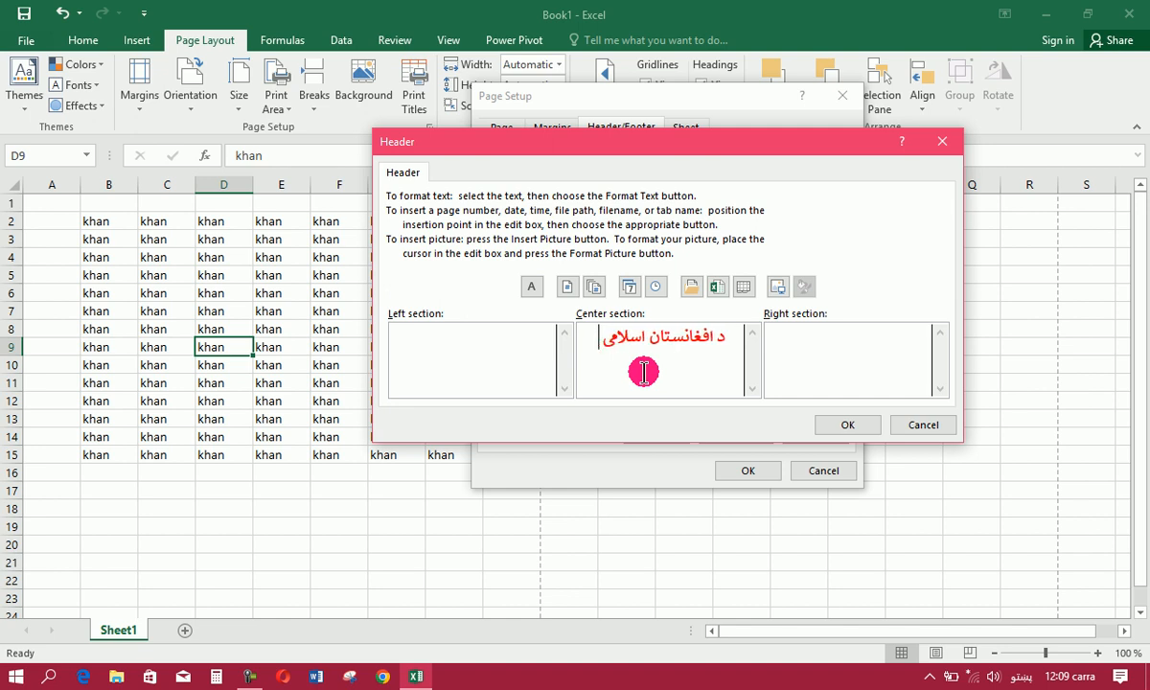
{"action": "type", "text": " م"}
{"action": "key", "text": "BackSpace"}
{"action": "type", "text": "امارت"}
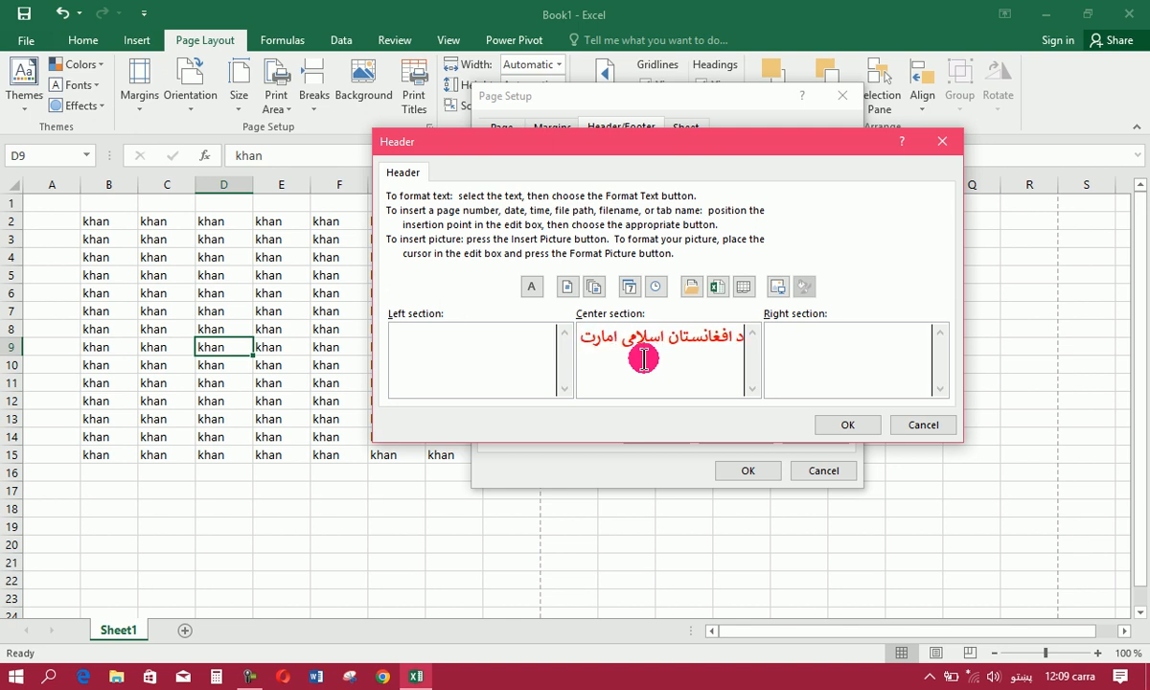
- Start inserting an offline picture in the left header section and browse to the Office Document (D:) drive
{"action": "left_click", "coordinate": [491, 334]}
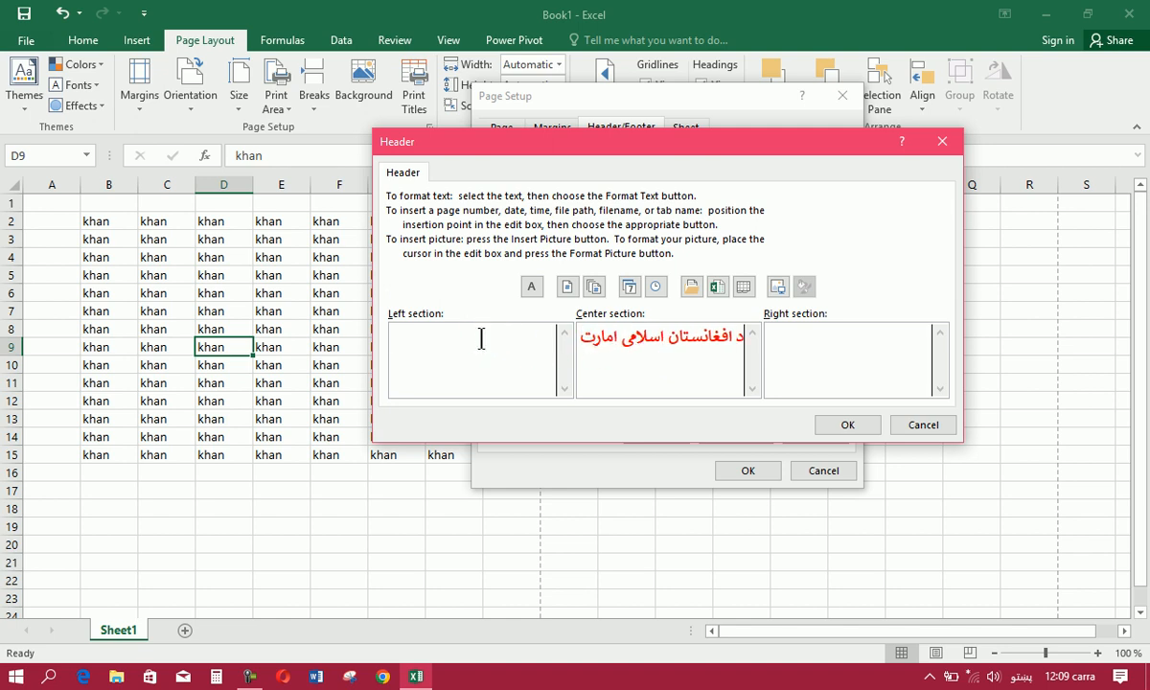
{"action": "left_click", "coordinate": [777, 289]}
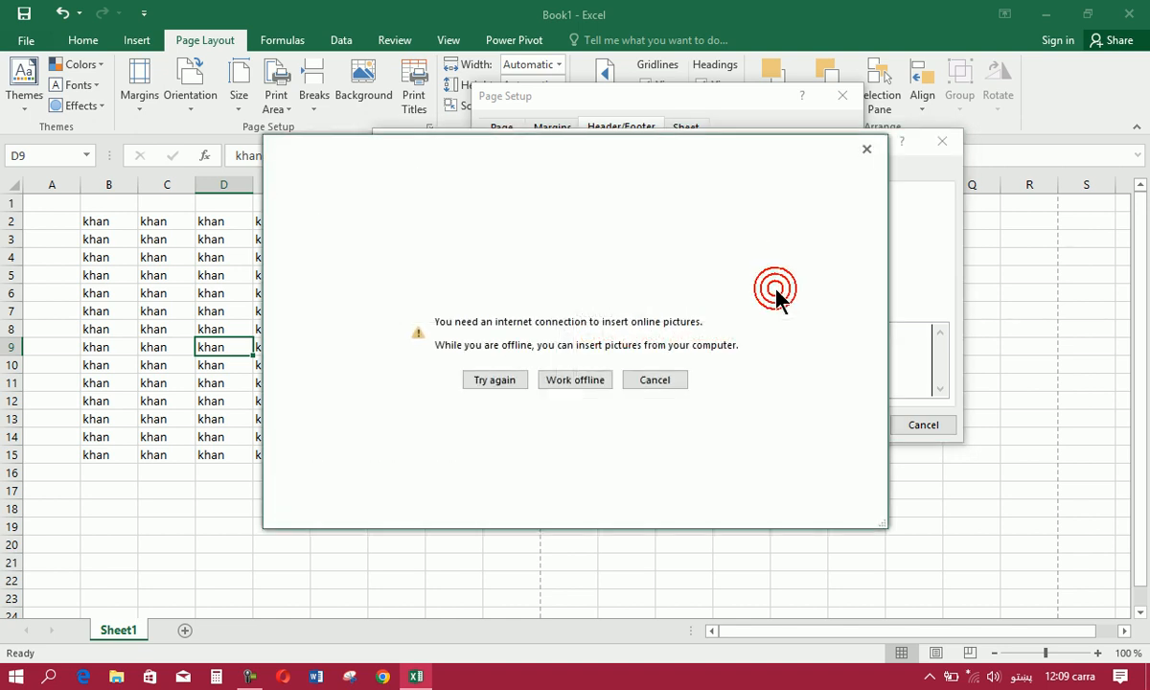
{"action": "left_click", "coordinate": [577, 373]}
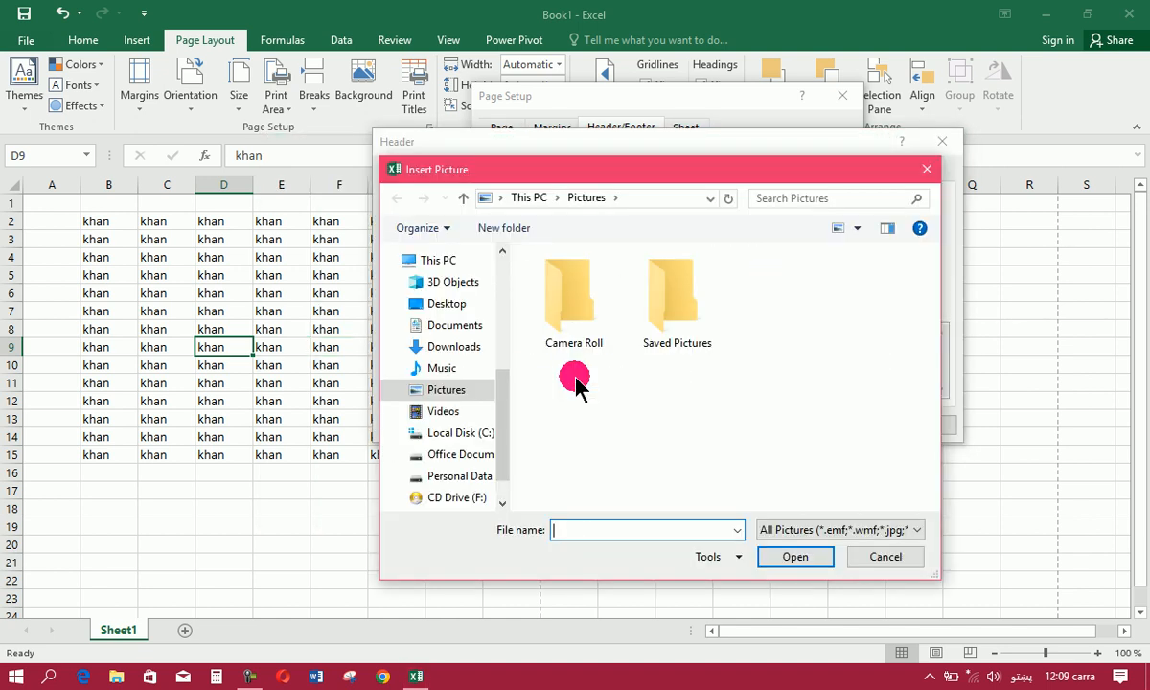
{"action": "left_click_drag", "start_coordinate": [505, 414], "coordinate": [503, 436]}
{"action": "left_click", "coordinate": [461, 405]}
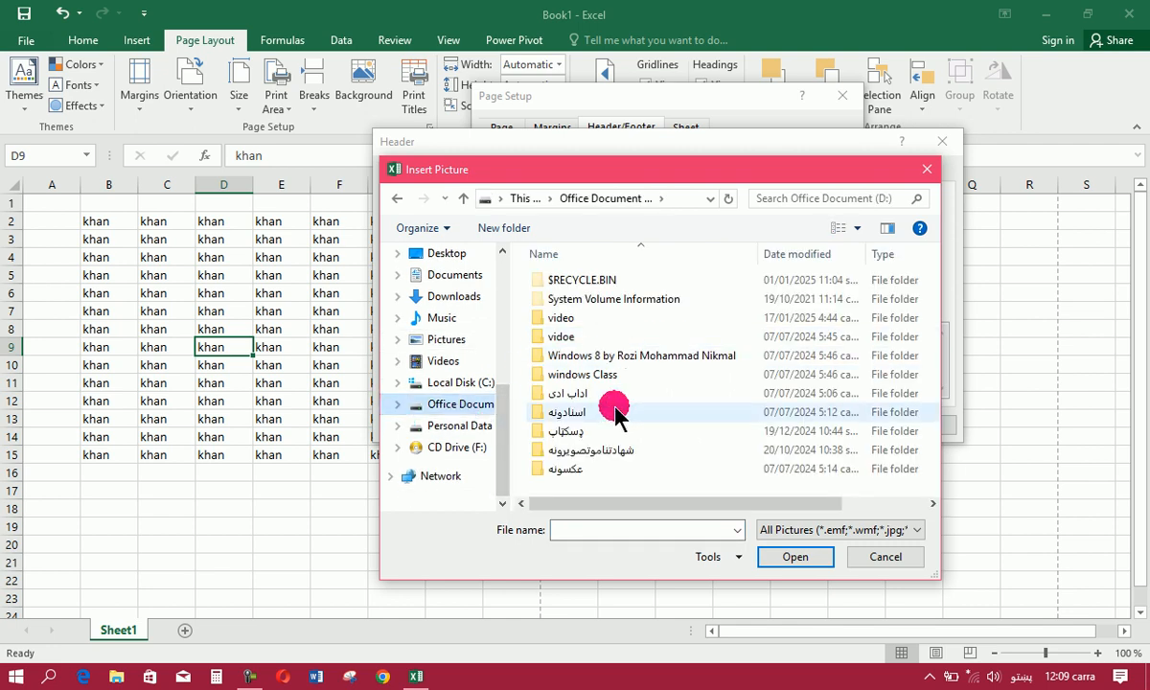
{"action": "left_click", "coordinate": [610, 447]}
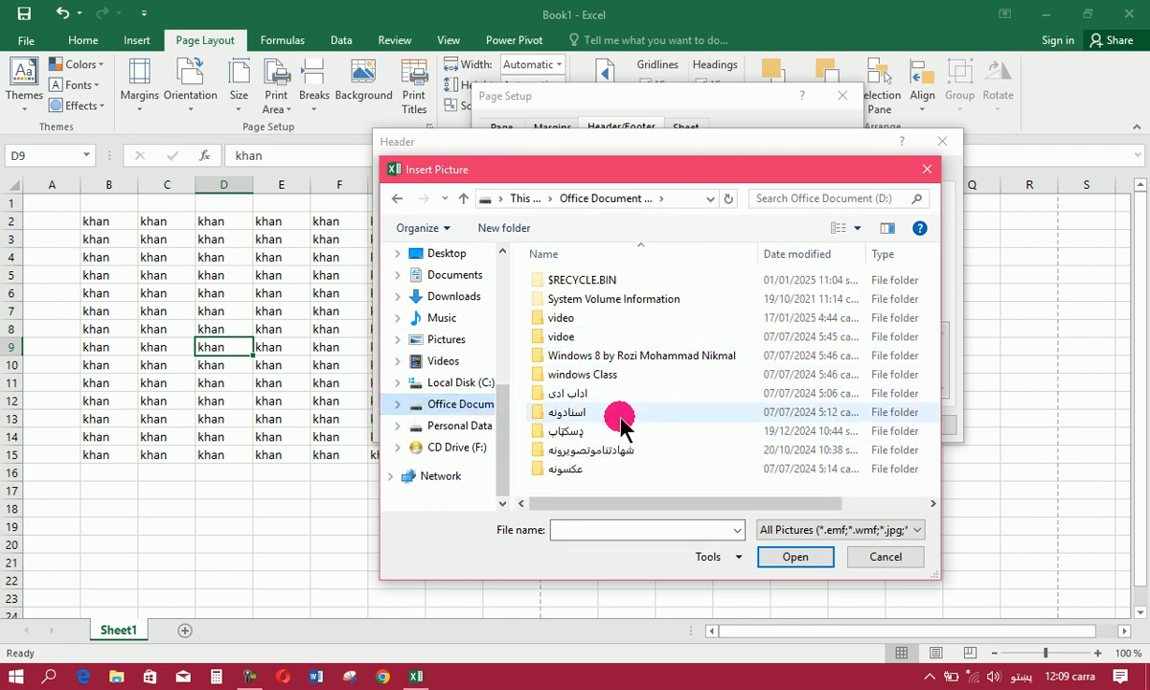
{"action": "left_click", "coordinate": [412, 427]}
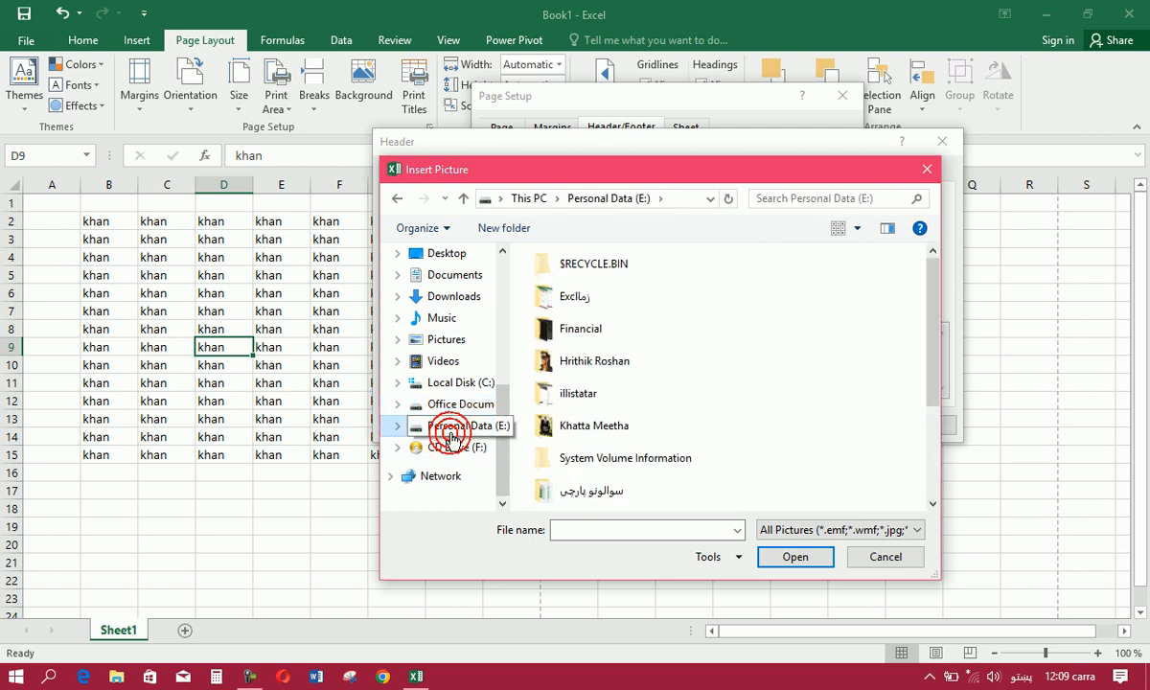
{"action": "left_click_drag", "start_coordinate": [929, 335], "coordinate": [933, 286]}
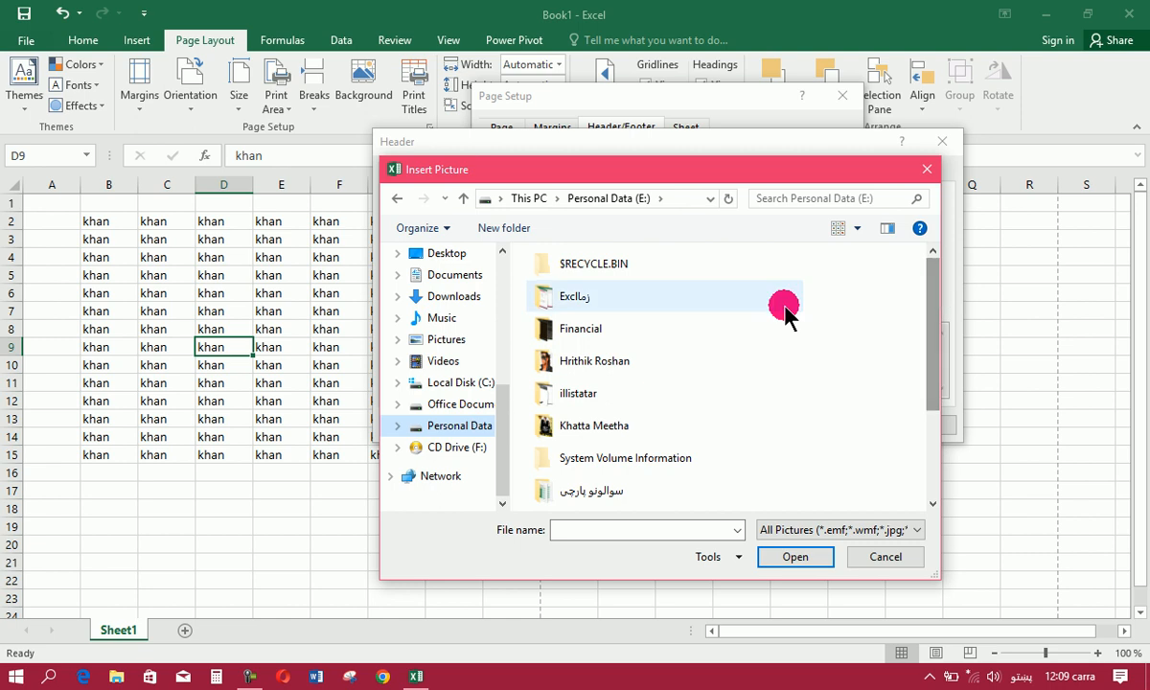
{"action": "left_click", "coordinate": [455, 406]}
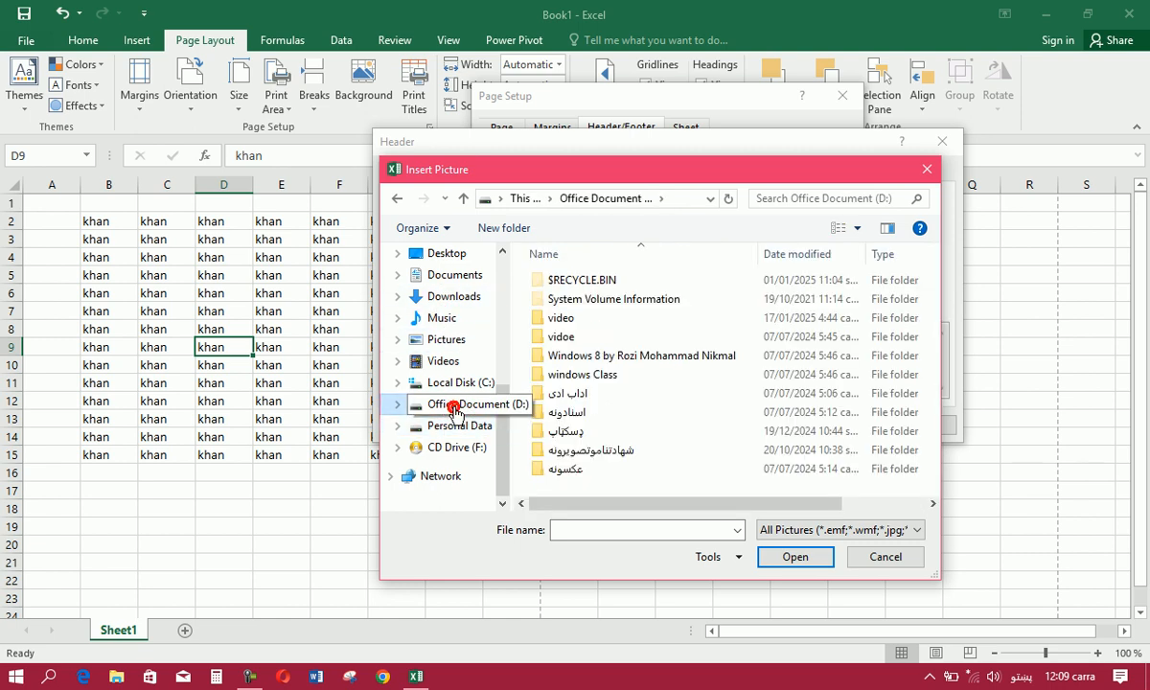
- Search the drive for "logo" and insert klj.PNG from the logo folder into the left header section
{"action": "left_click", "coordinate": [828, 199]}
{"action": "type", "text": "مح"}
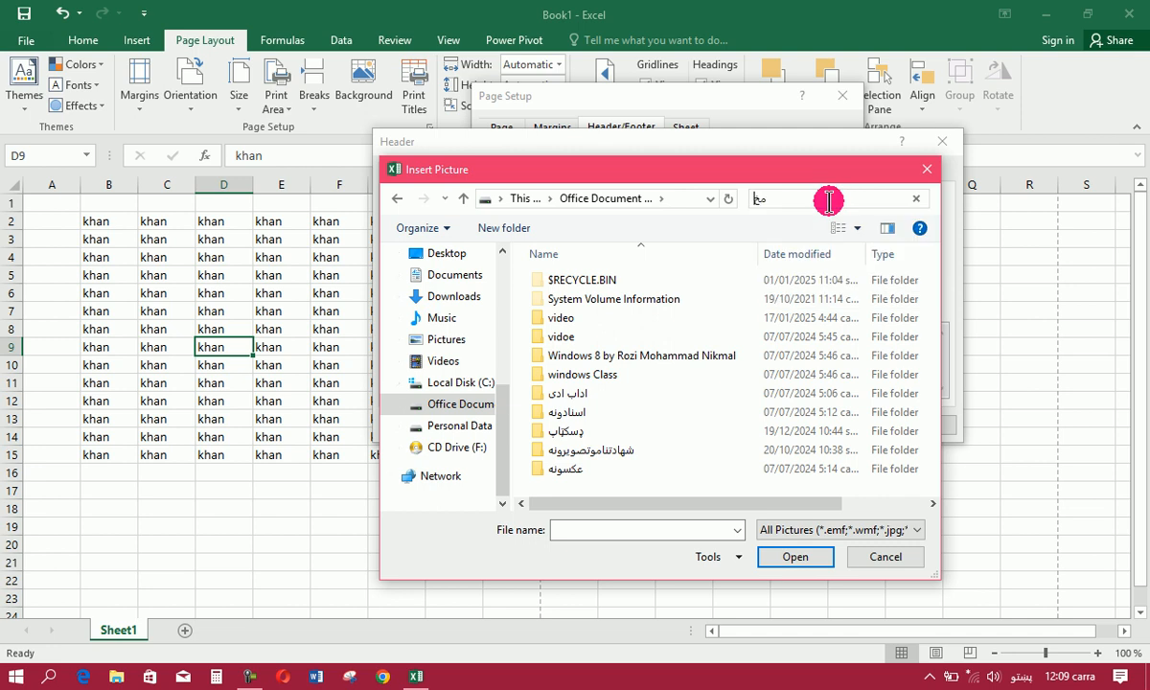
{"action": "key", "text": "BackSpace"}
{"action": "key", "text": "alt+shift"}
{"action": "type", "text": "lo"}
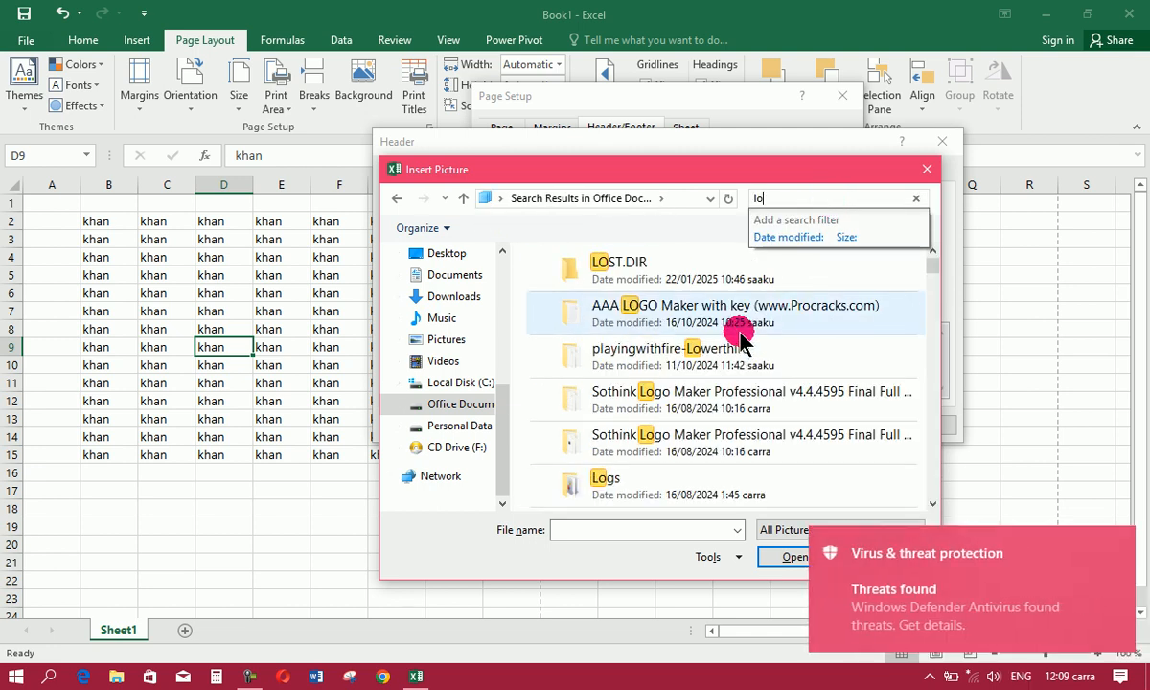
{"action": "type", "text": "go"}
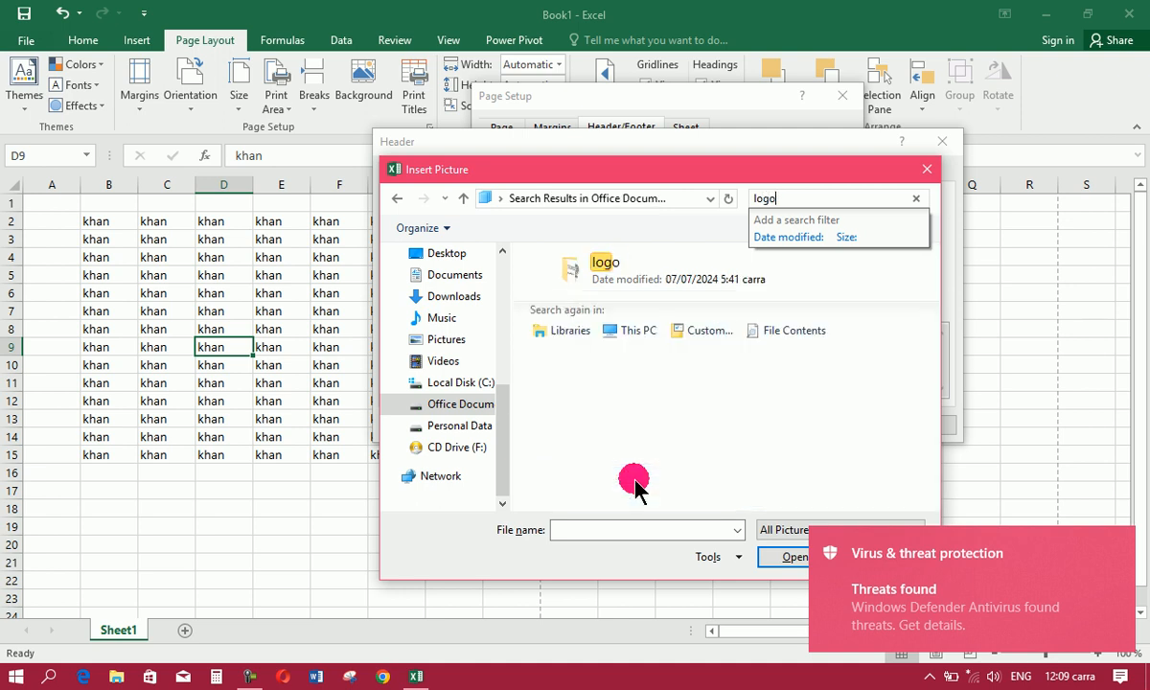
{"action": "double_click", "coordinate": [604, 401]}
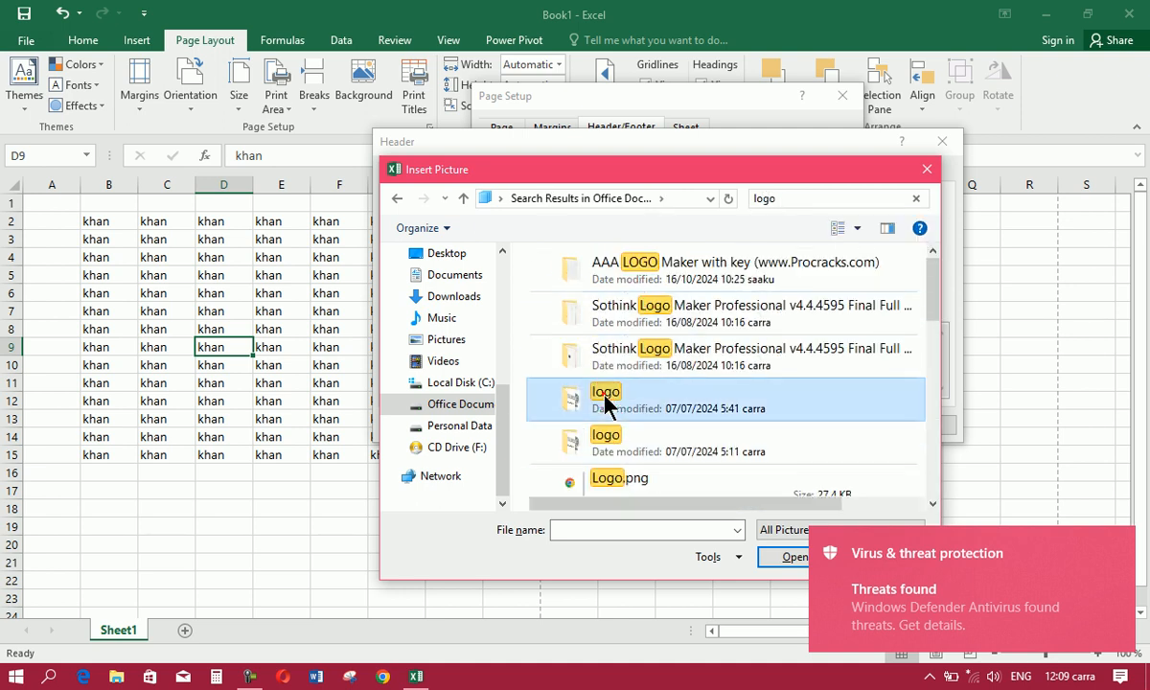
{"action": "left_click", "coordinate": [559, 302]}
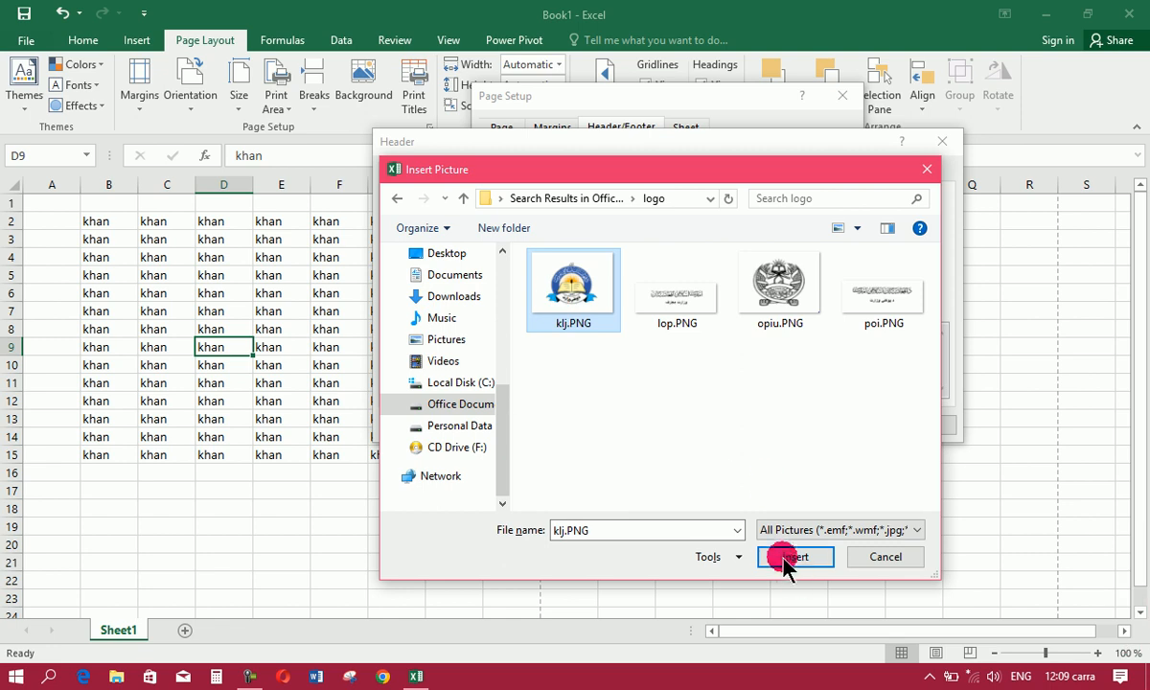
{"action": "left_click", "coordinate": [789, 560]}
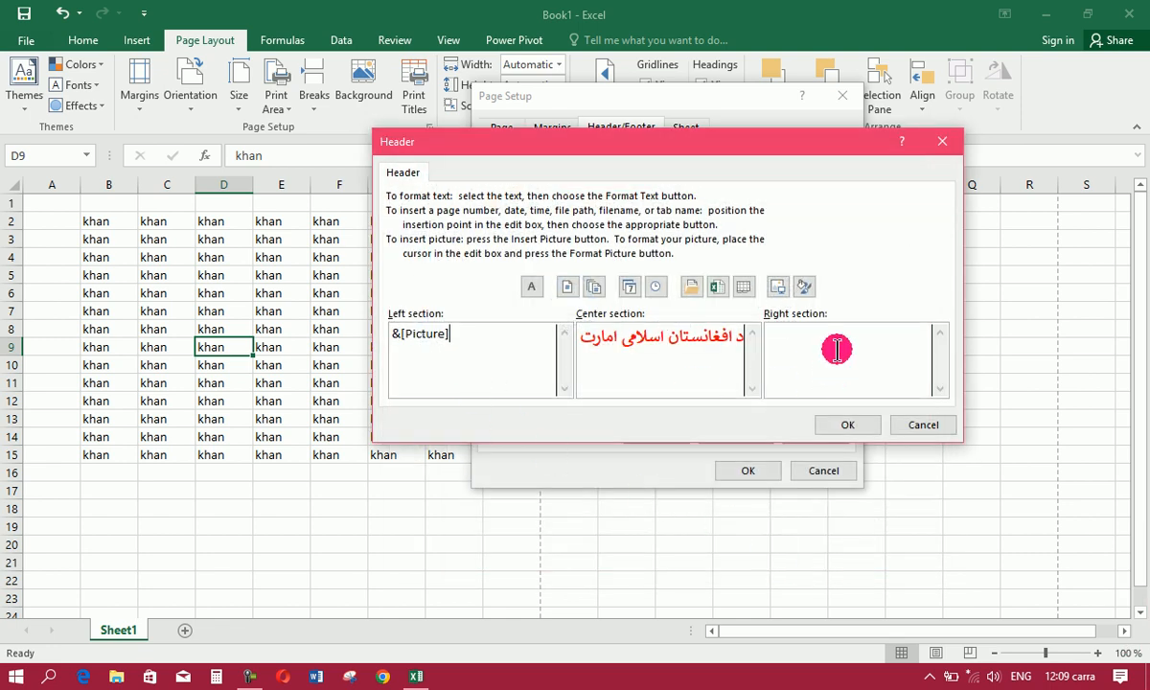
- Insert opiu.PNG from the logo folder into the right header section and check the header in print preview
{"action": "left_click", "coordinate": [777, 286]}
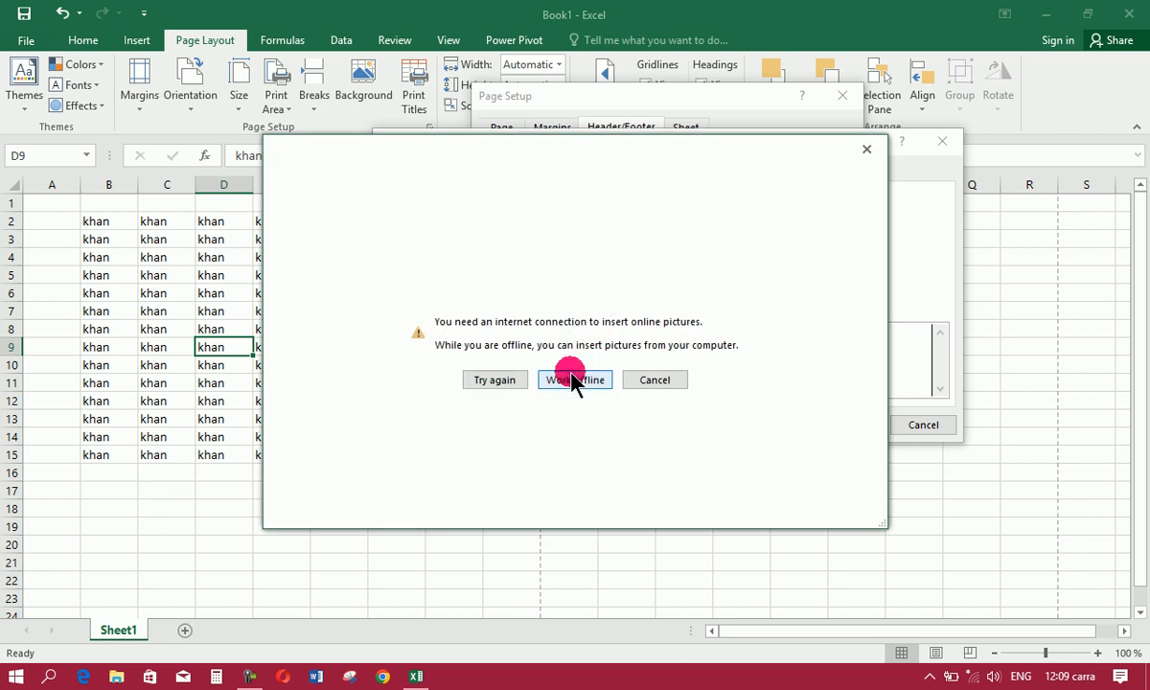
{"action": "left_click", "coordinate": [572, 379]}
{"action": "double_click", "coordinate": [796, 300]}
{"action": "left_click", "coordinate": [851, 426]}
{"action": "left_click", "coordinate": [661, 436]}
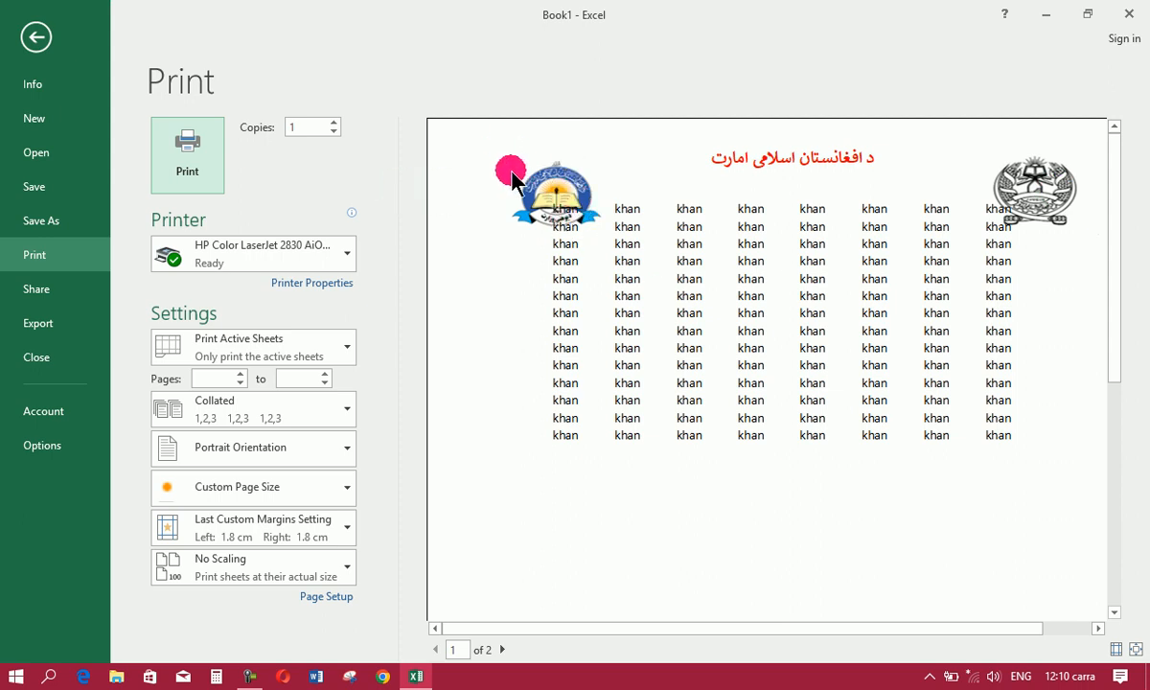
{"action": "left_click", "coordinate": [40, 38]}
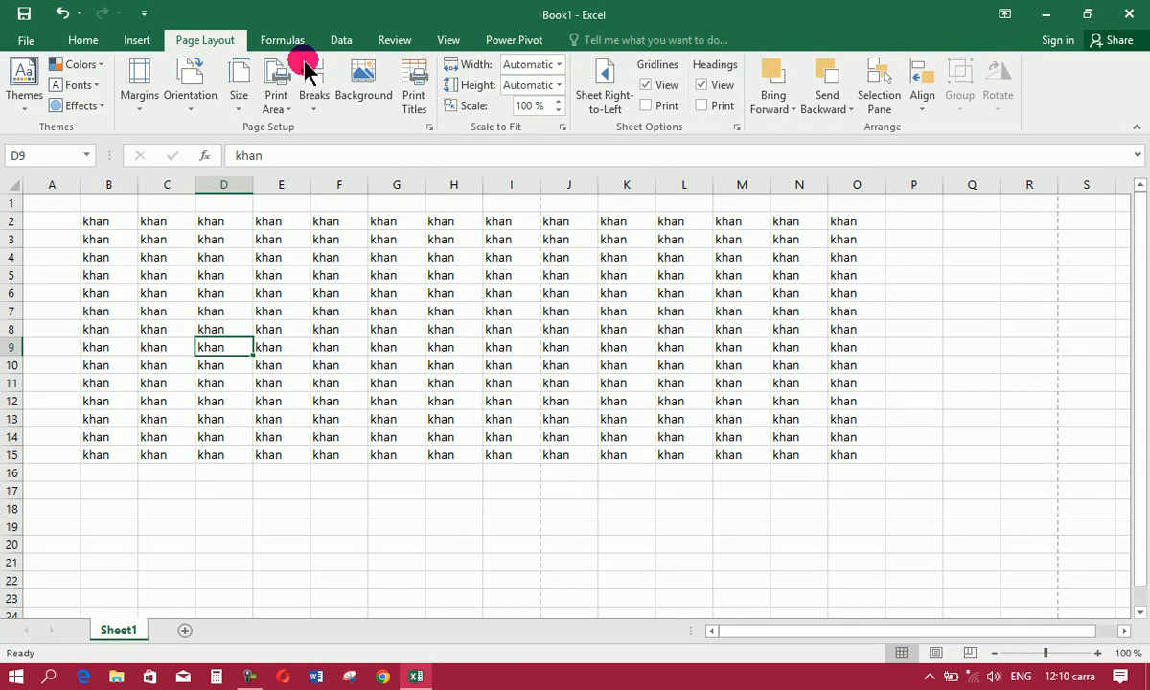
- Reopen the custom header and set the left section picture's height to 1.98 cm with the aspect ratio locked
{"action": "left_click", "coordinate": [410, 89]}
{"action": "left_click", "coordinate": [618, 129]}
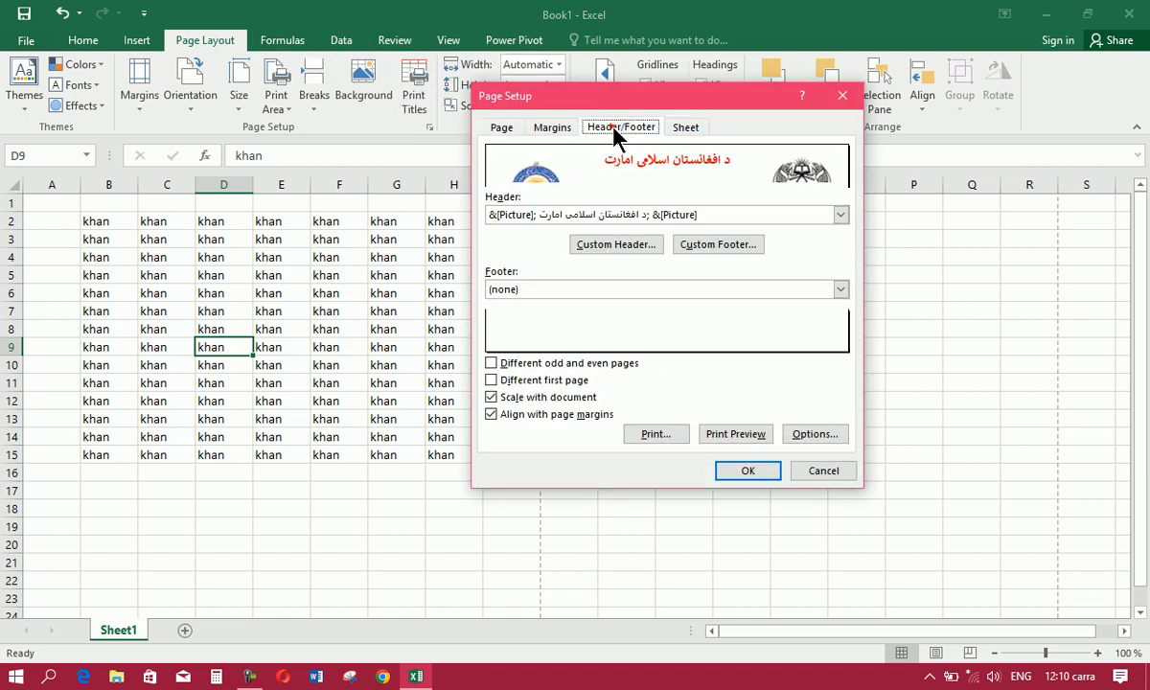
{"action": "left_click", "coordinate": [616, 246]}
{"action": "left_click", "coordinate": [409, 335]}
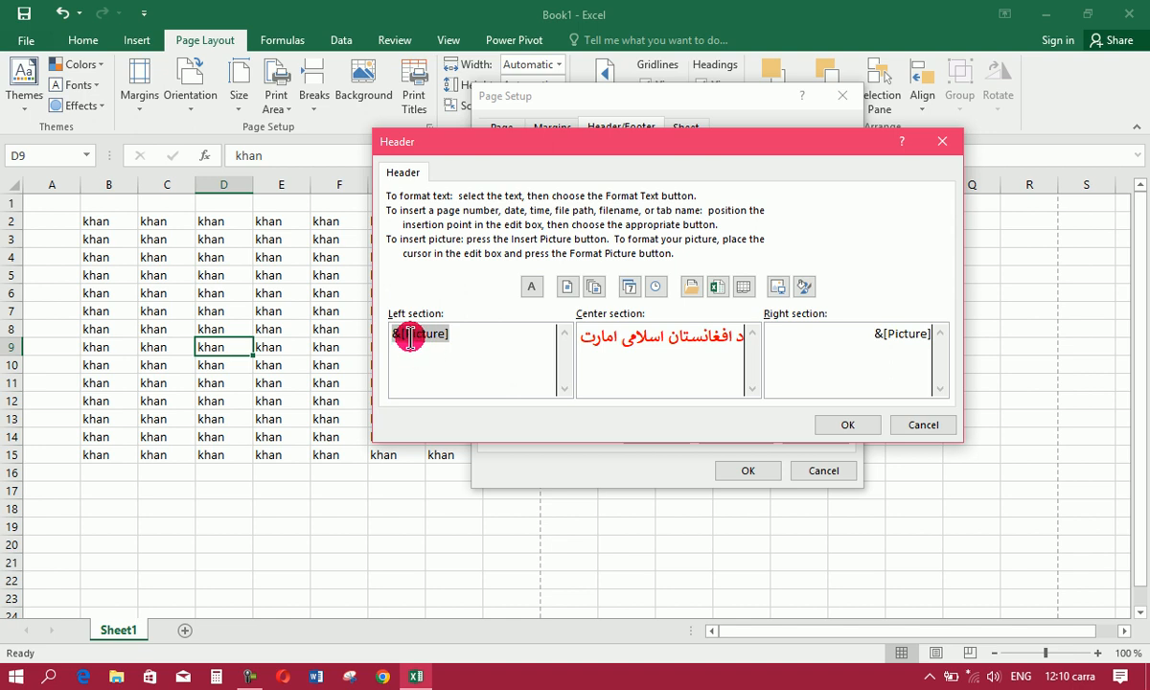
{"action": "left_click", "coordinate": [808, 291]}
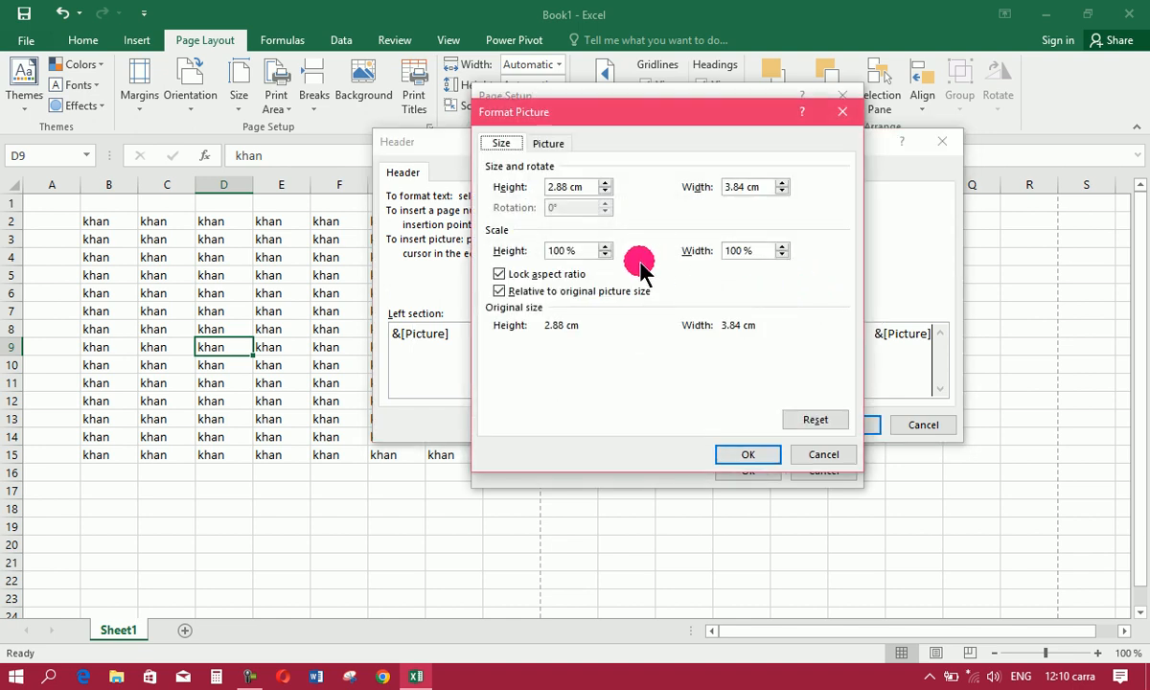
{"action": "left_click", "coordinate": [604, 191]}
{"action": "left_click", "coordinate": [605, 192]}
{"action": "left_click", "coordinate": [605, 191]}
{"action": "left_click", "coordinate": [605, 192]}
{"action": "left_click", "coordinate": [605, 192]}
{"action": "left_click", "coordinate": [605, 191]}
{"action": "left_click", "coordinate": [604, 192]}
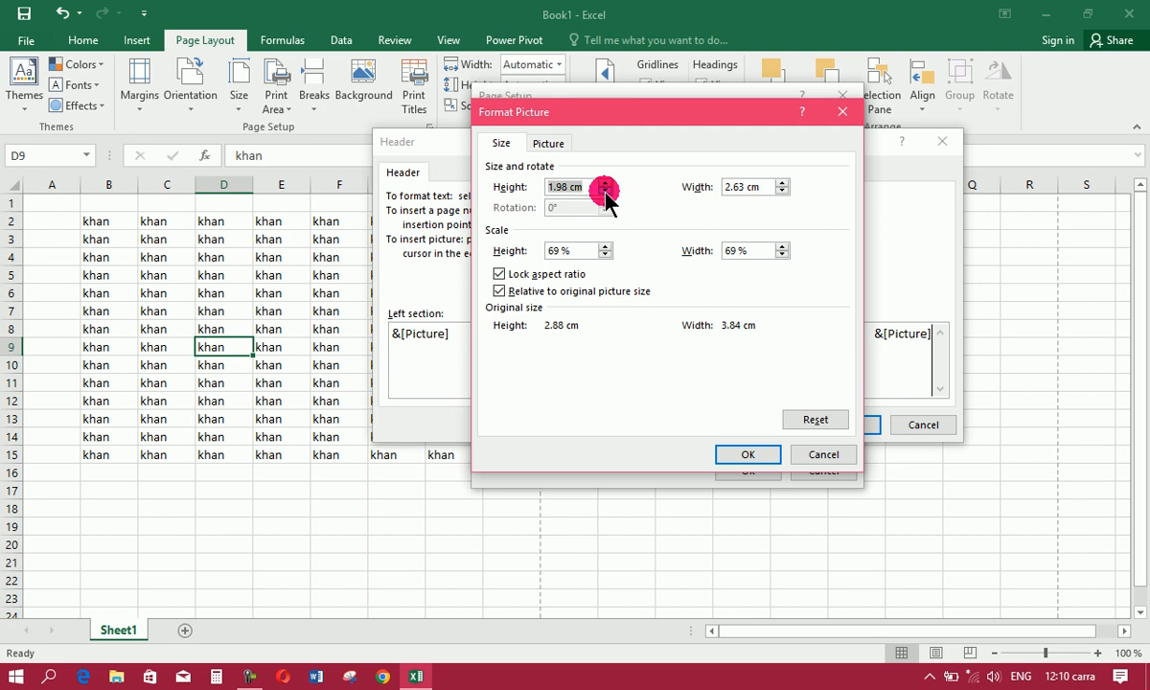
- Crop the left header picture by 1.2 cm from the top and 1.3 cm from the left, and check it in print preview
{"action": "left_click", "coordinate": [549, 144]}
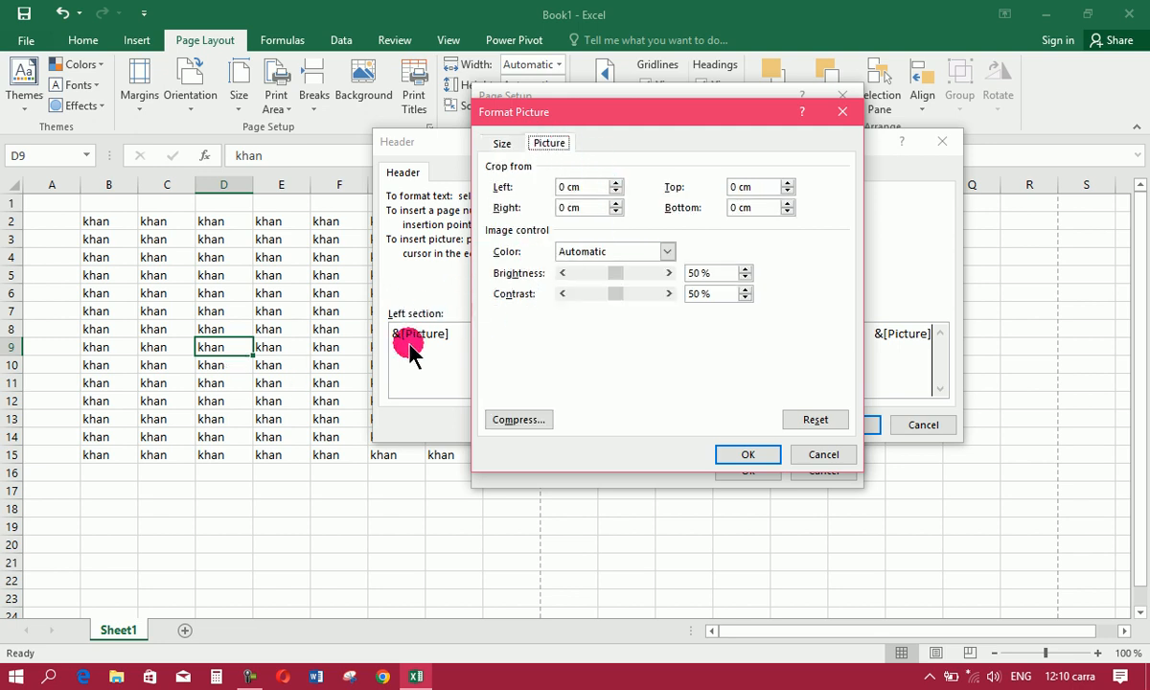
{"action": "left_click", "coordinate": [787, 183]}
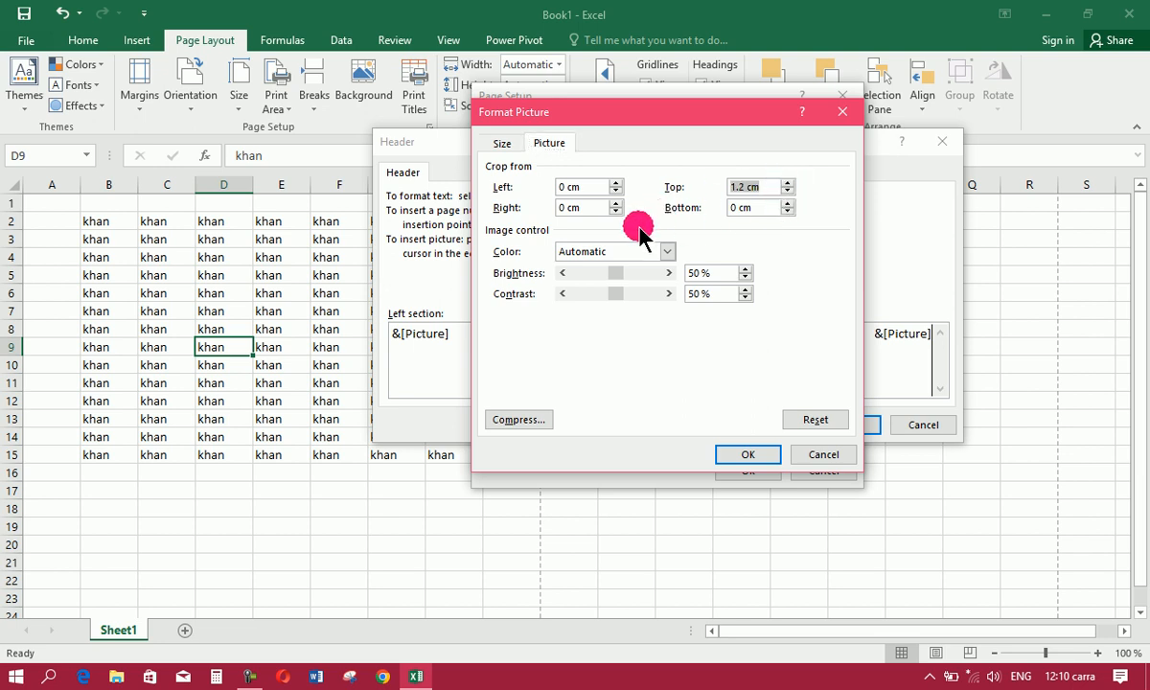
{"action": "left_click", "coordinate": [615, 182]}
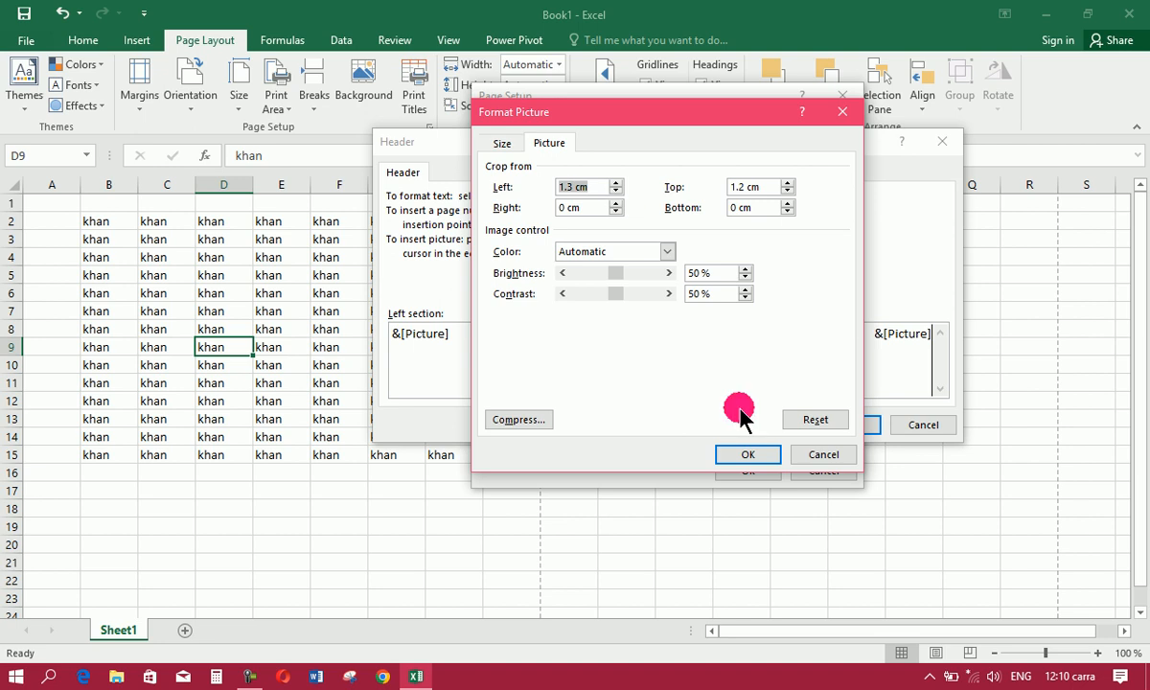
{"action": "left_click", "coordinate": [747, 455]}
{"action": "left_click", "coordinate": [847, 424]}
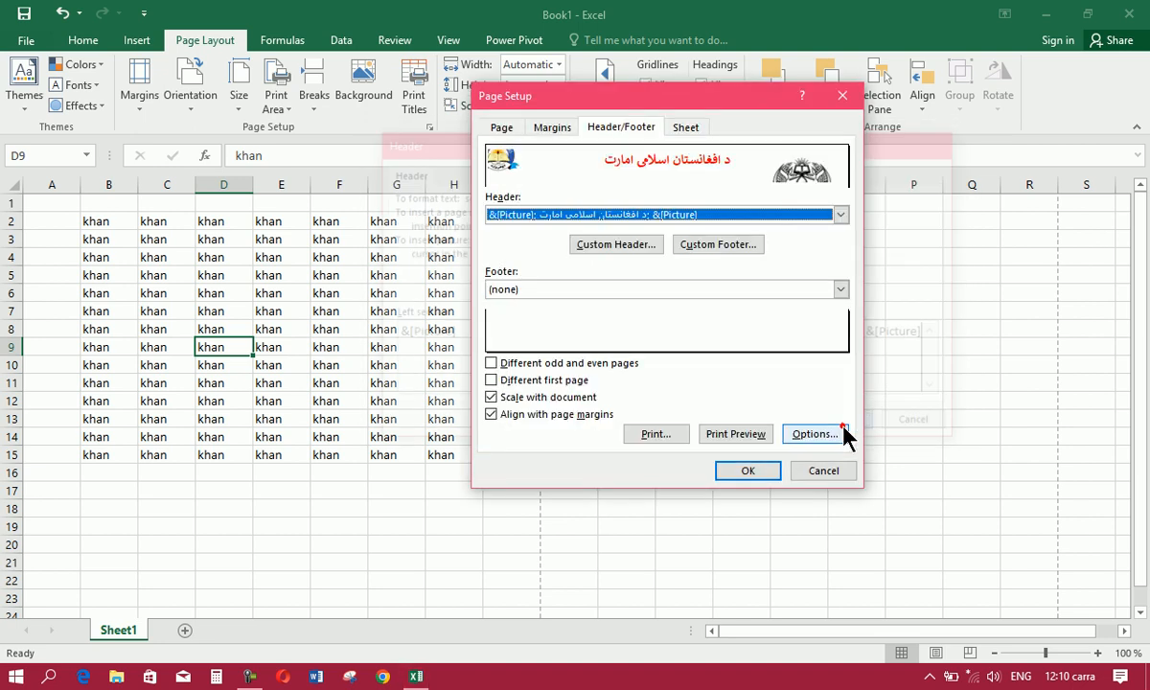
{"action": "left_click", "coordinate": [664, 435]}
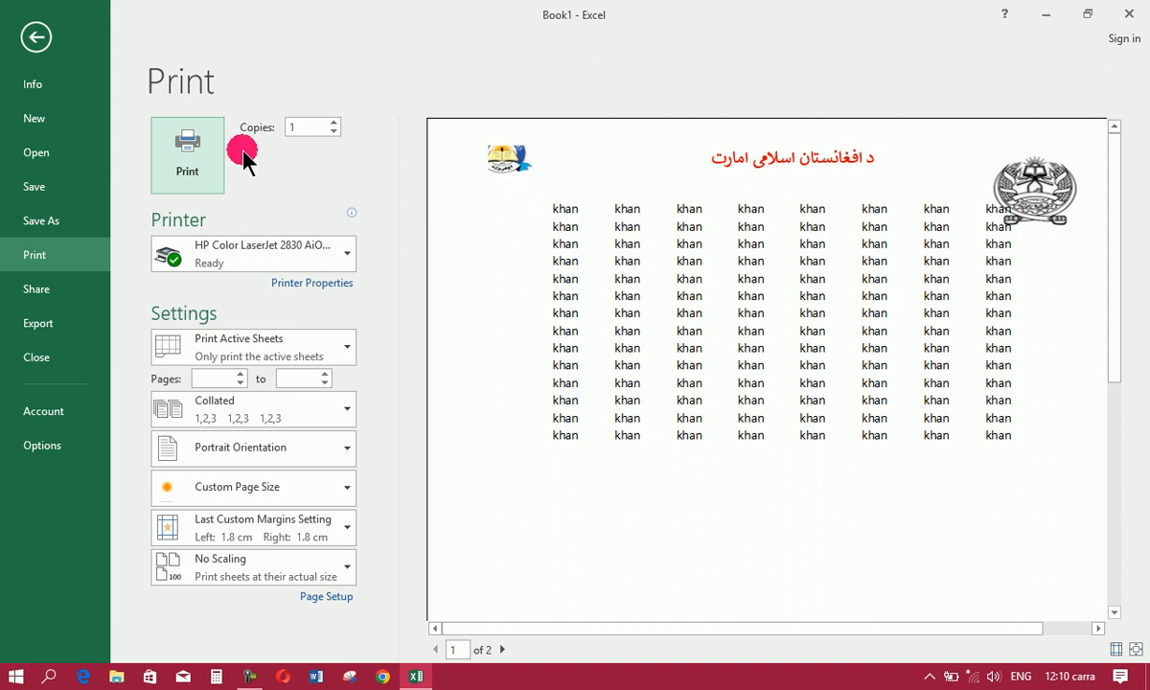
{"action": "left_click", "coordinate": [36, 37]}
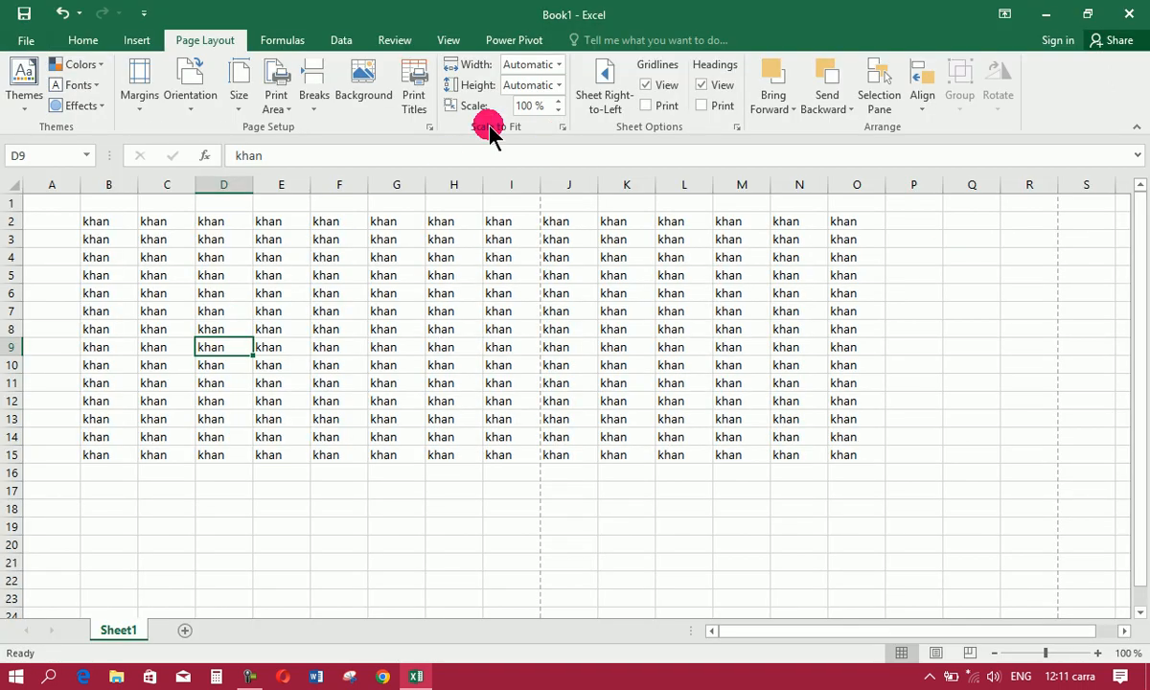
- Reopen the custom header and set the left section picture's crop from the left to 0.8 cm
{"action": "left_click", "coordinate": [414, 92]}
{"action": "left_click", "coordinate": [620, 128]}
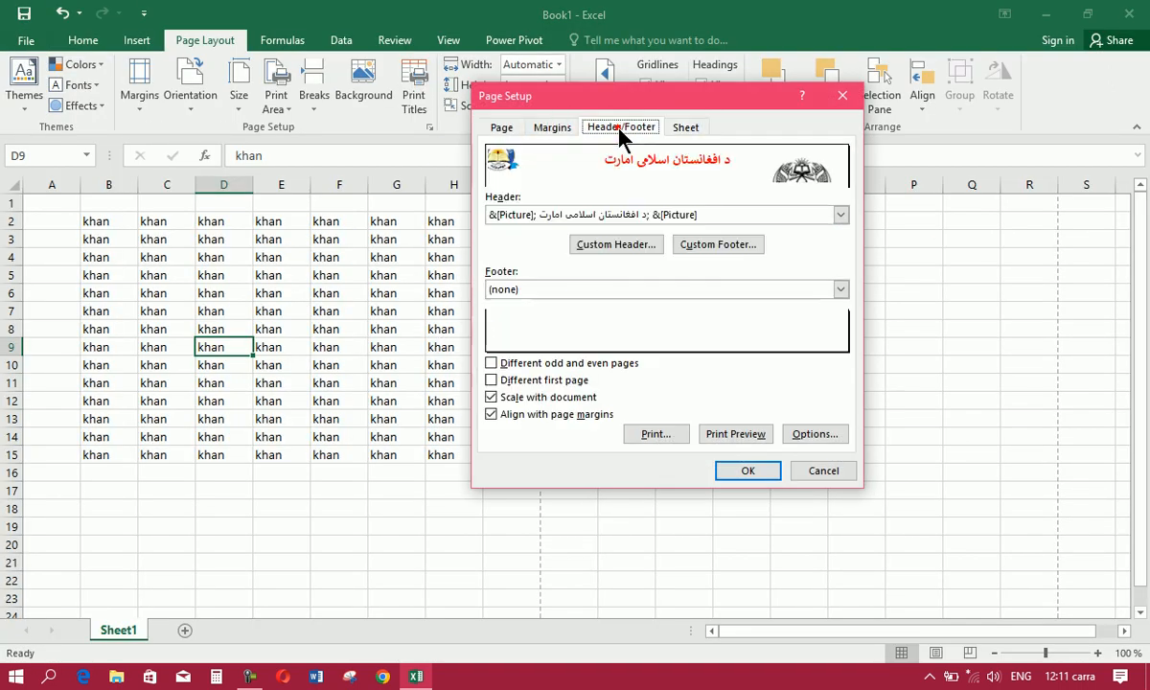
{"action": "left_click", "coordinate": [614, 248]}
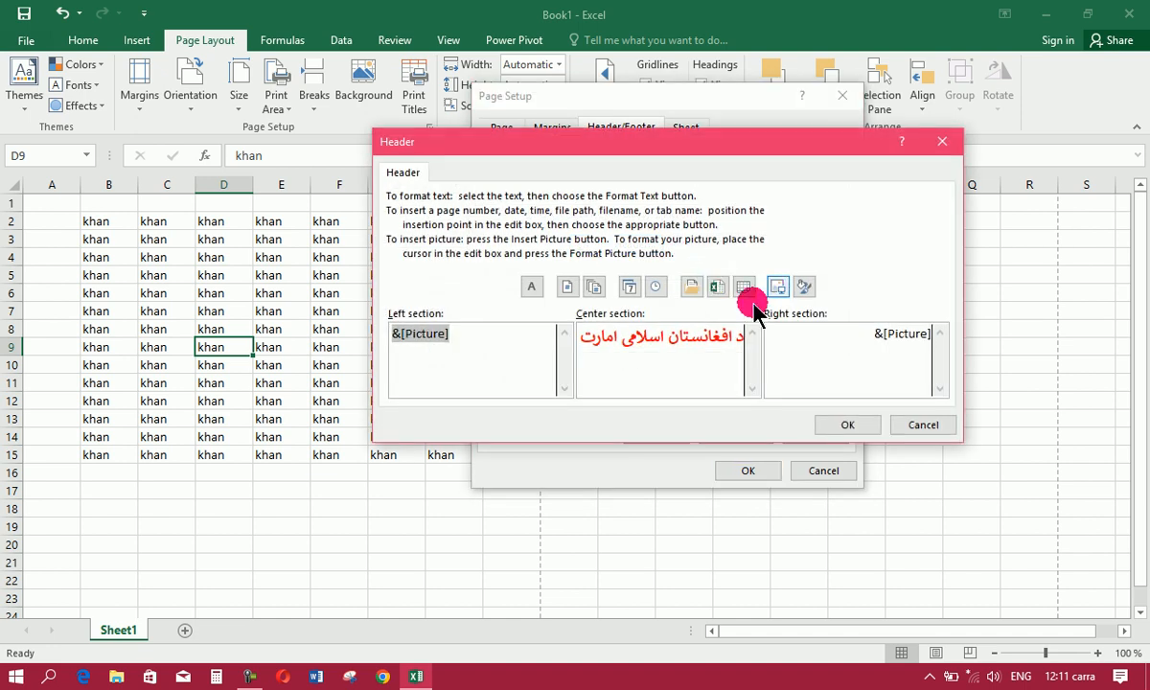
{"action": "left_click", "coordinate": [805, 288]}
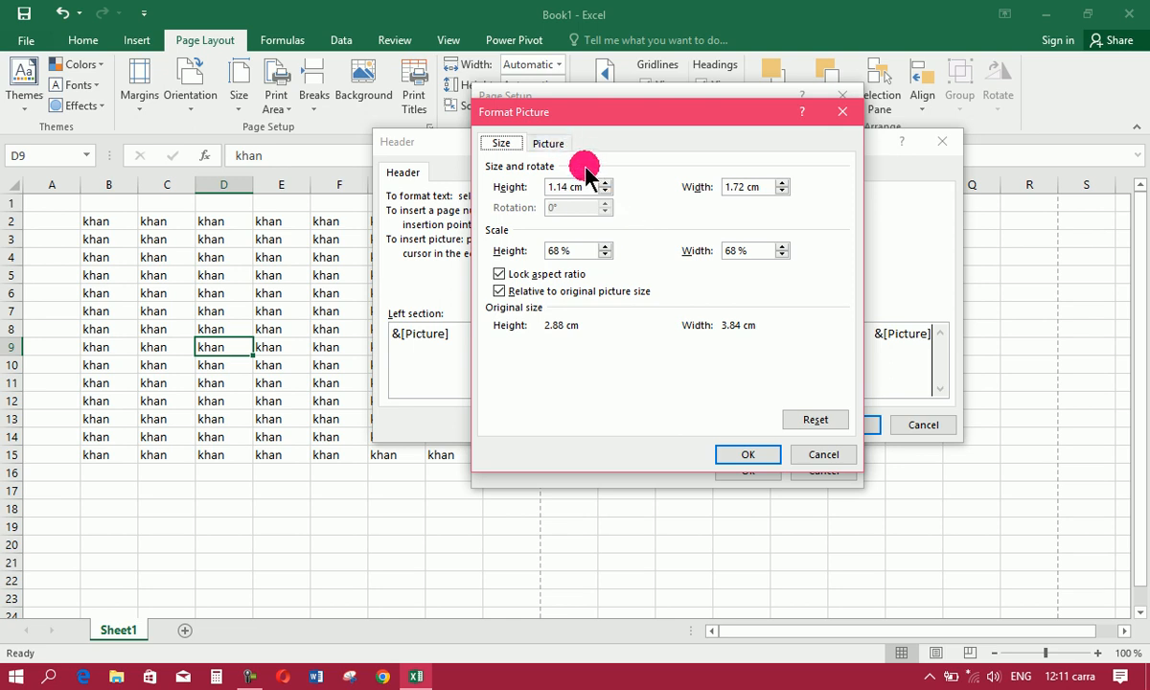
{"action": "left_click", "coordinate": [550, 143]}
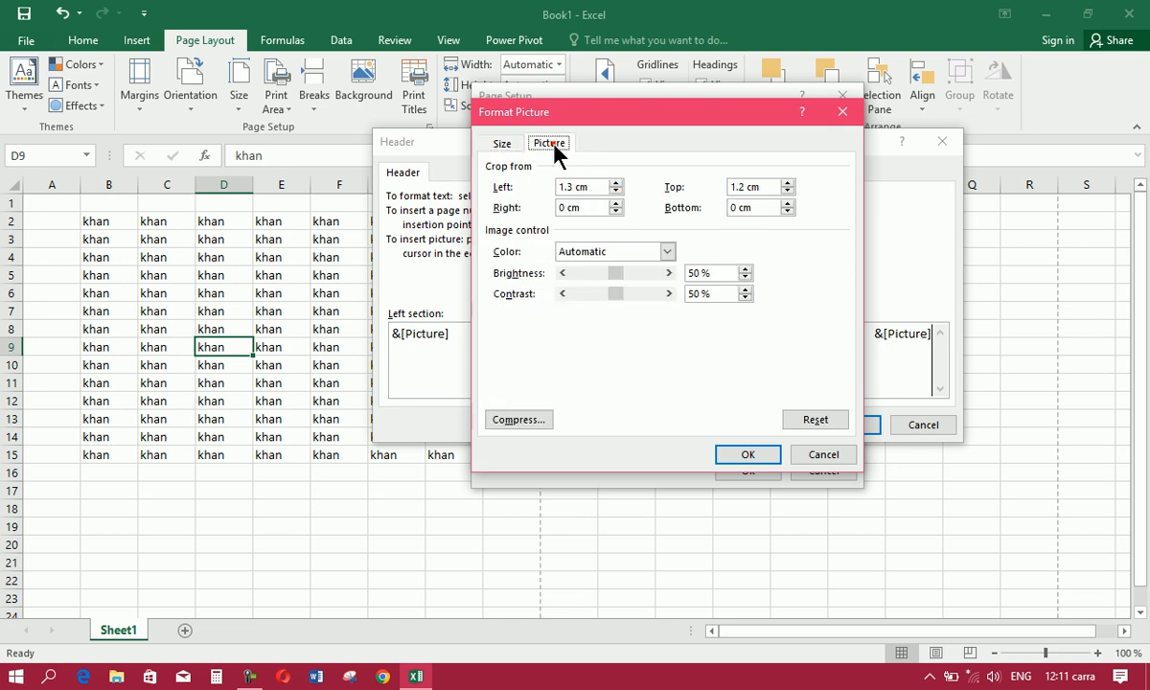
{"action": "left_click", "coordinate": [614, 190]}
{"action": "left_click", "coordinate": [614, 190]}
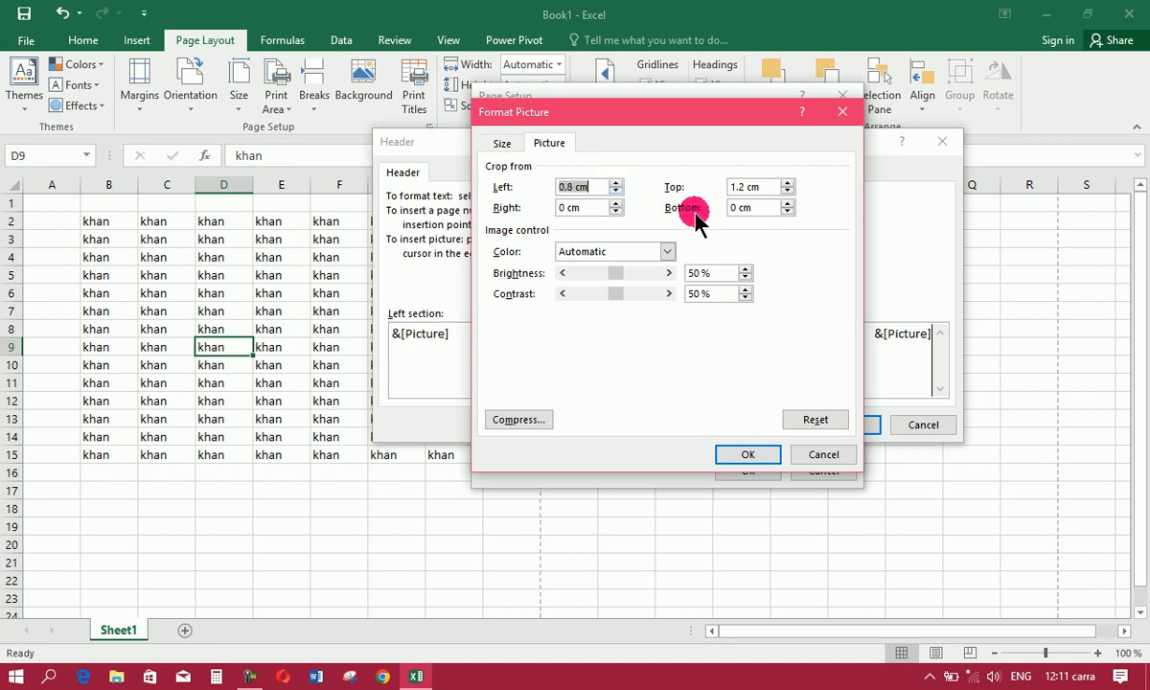
- Set the left header picture's crop from the top to 0.8 cm and check the header in print preview
{"action": "left_click", "coordinate": [787, 193]}
{"action": "left_click", "coordinate": [787, 193]}
{"action": "left_click", "coordinate": [787, 193]}
{"action": "left_click", "coordinate": [787, 193]}
{"action": "left_click", "coordinate": [750, 454]}
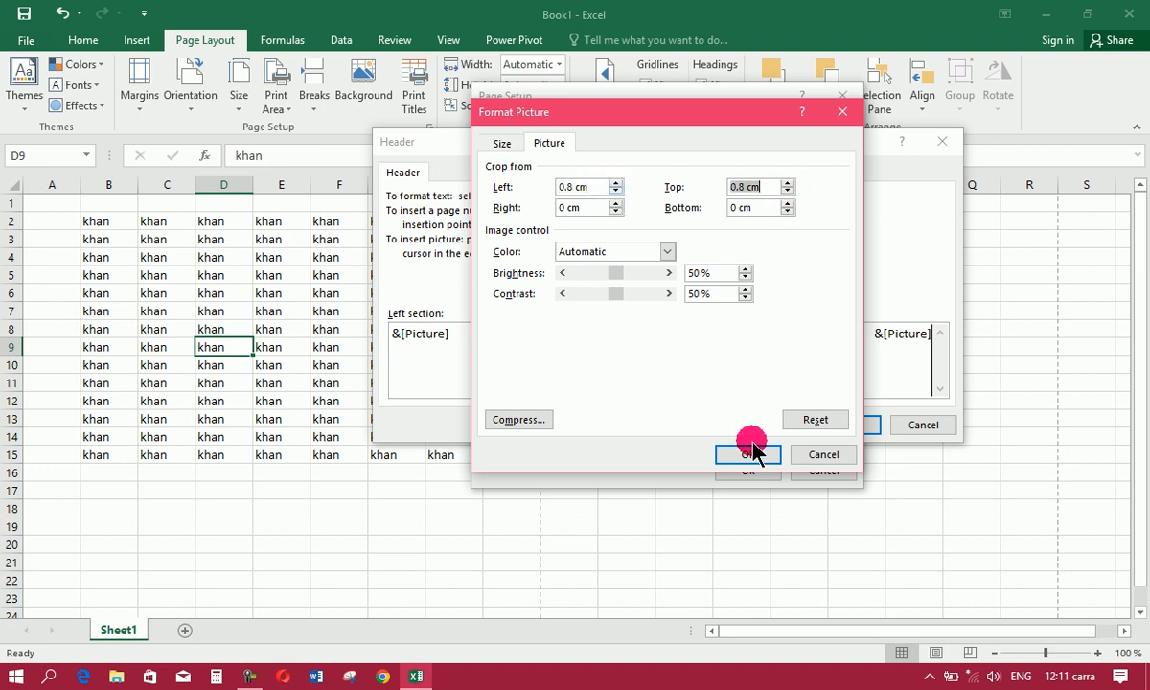
{"action": "left_click", "coordinate": [846, 425]}
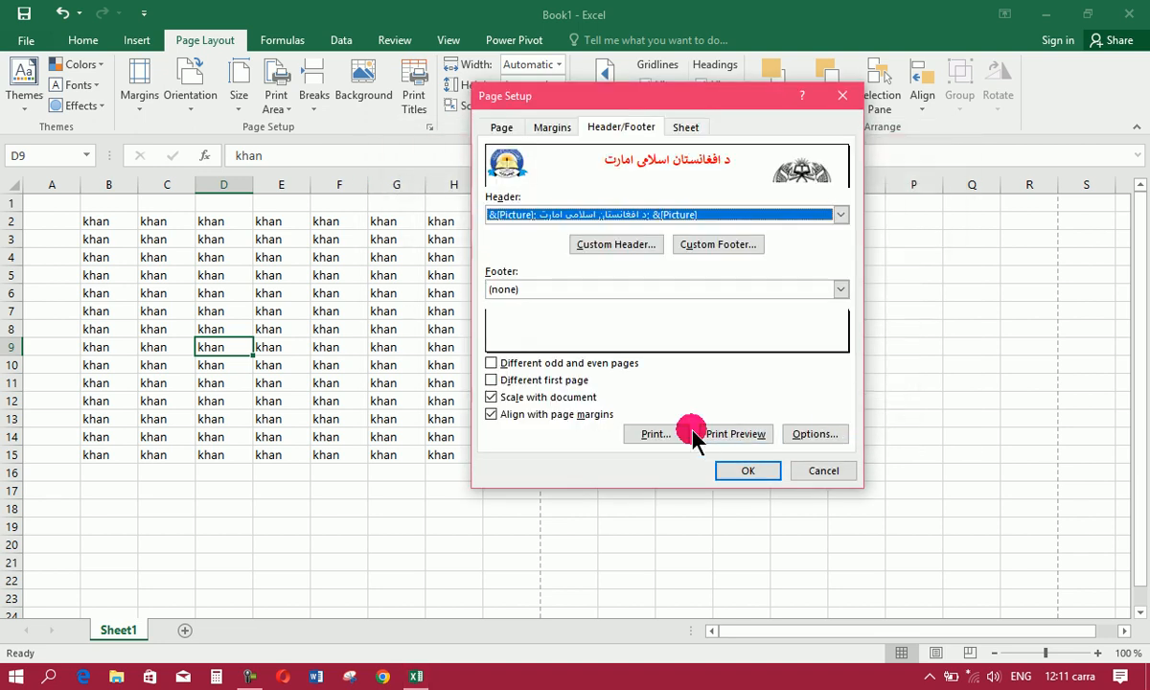
{"action": "left_click", "coordinate": [657, 432]}
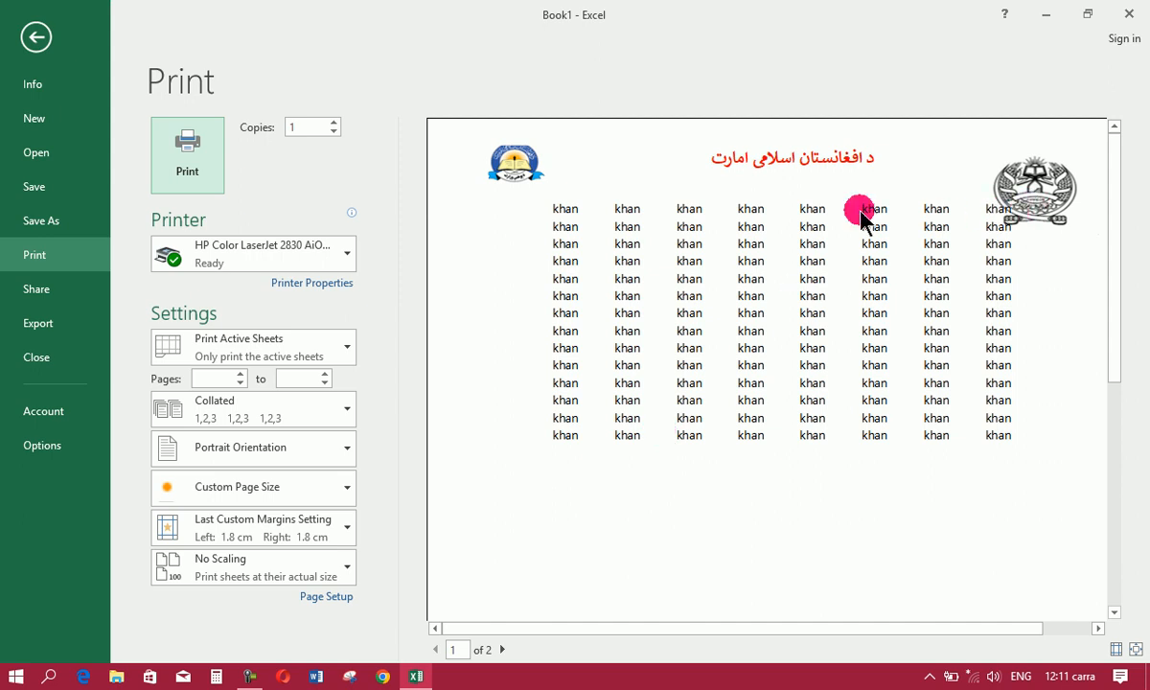
- Return from print preview to the worksheet and reopen the custom header for editing
{"action": "left_click", "coordinate": [35, 36]}
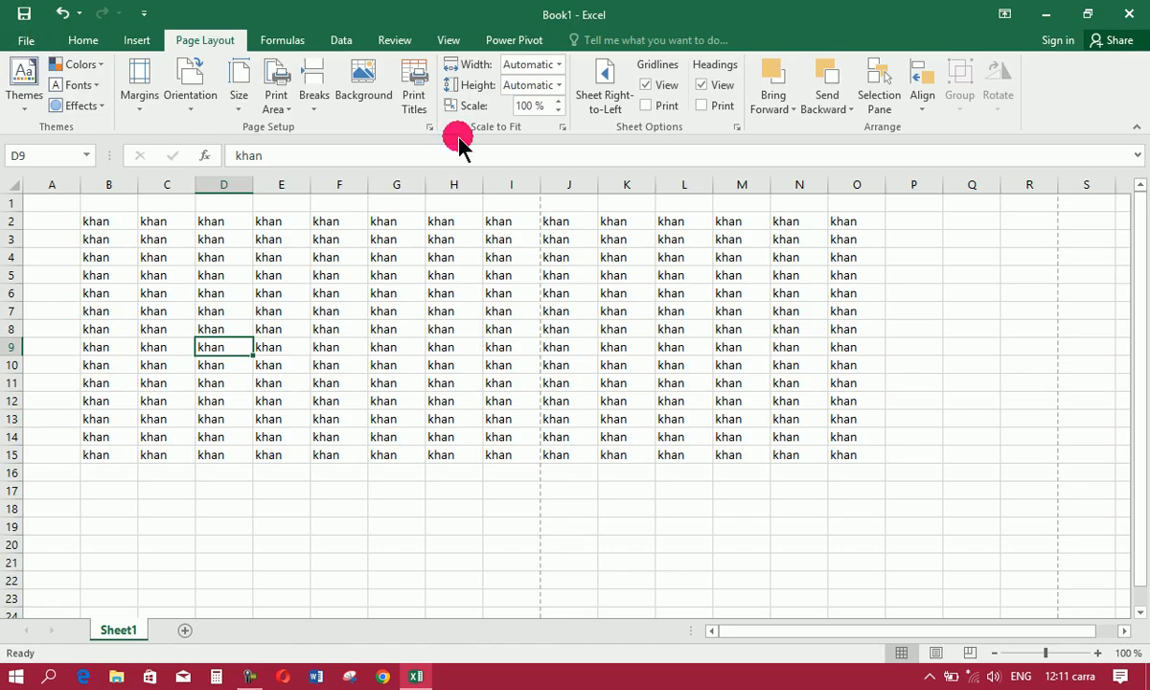
{"action": "left_click", "coordinate": [418, 86]}
{"action": "left_click", "coordinate": [596, 129]}
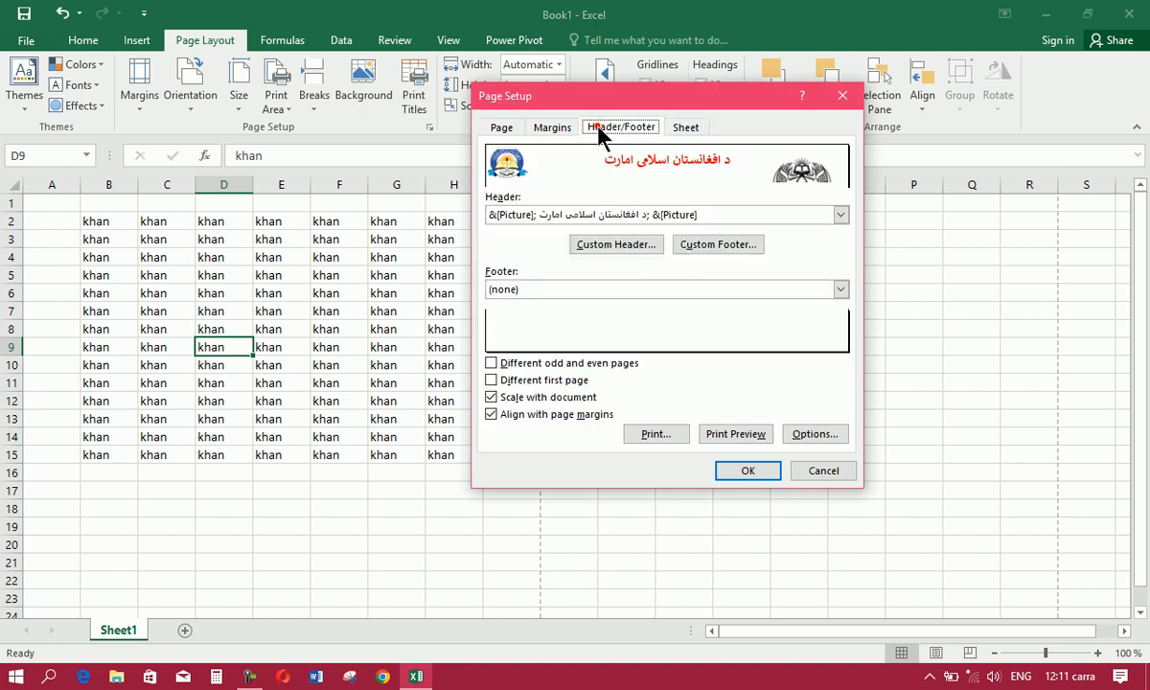
{"action": "left_click", "coordinate": [586, 251]}
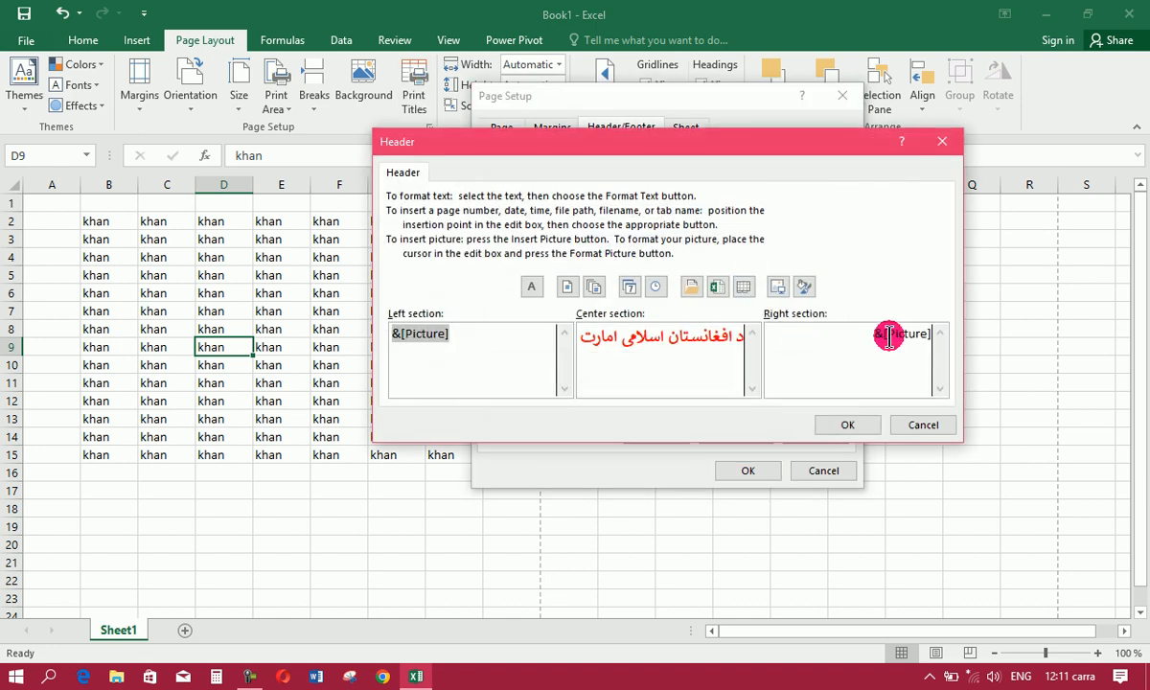
{"action": "left_click", "coordinate": [415, 347]}
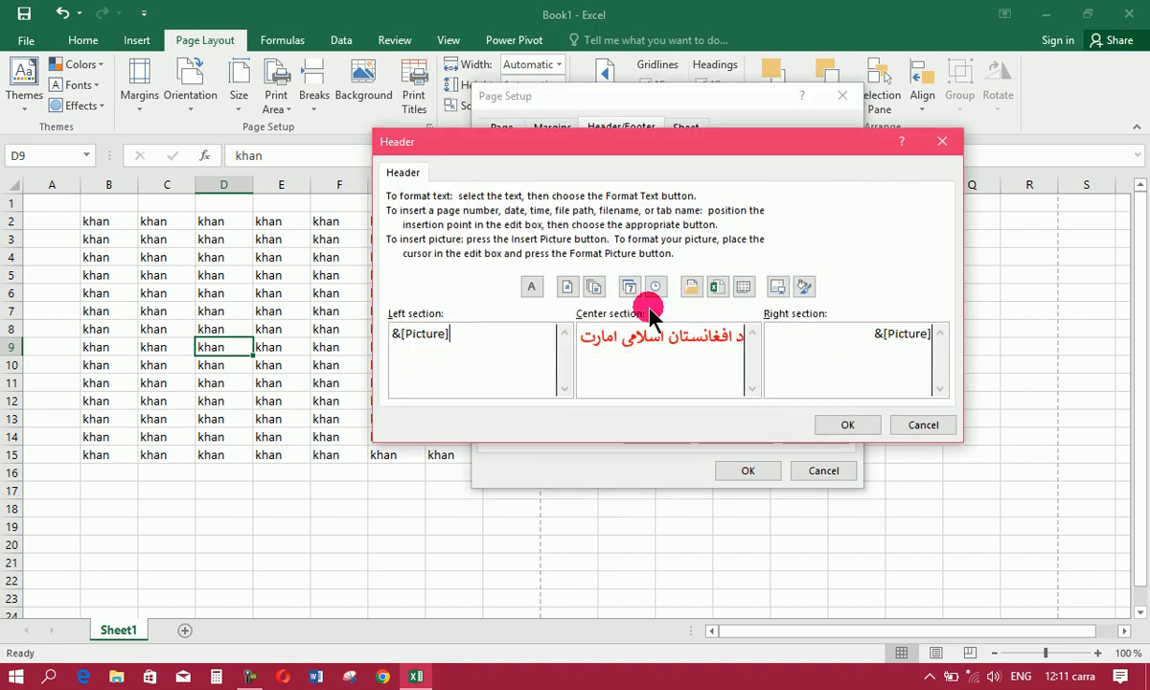
{"action": "left_click", "coordinate": [781, 289]}
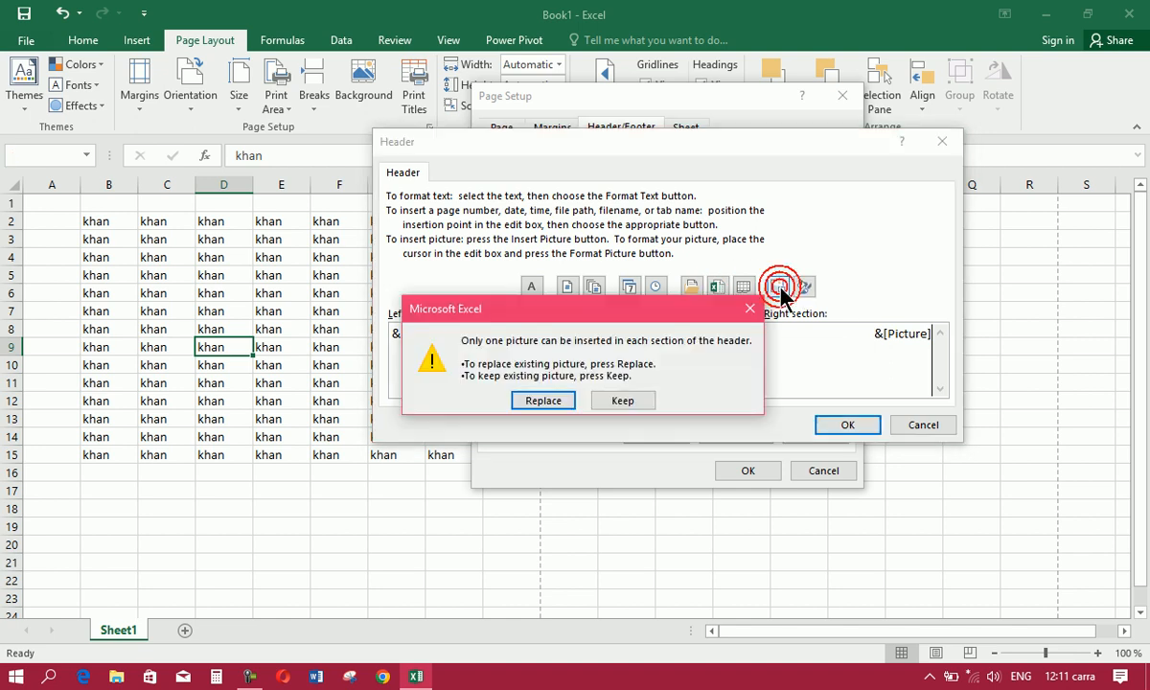
{"action": "left_click", "coordinate": [762, 323]}
{"action": "left_click", "coordinate": [803, 288]}
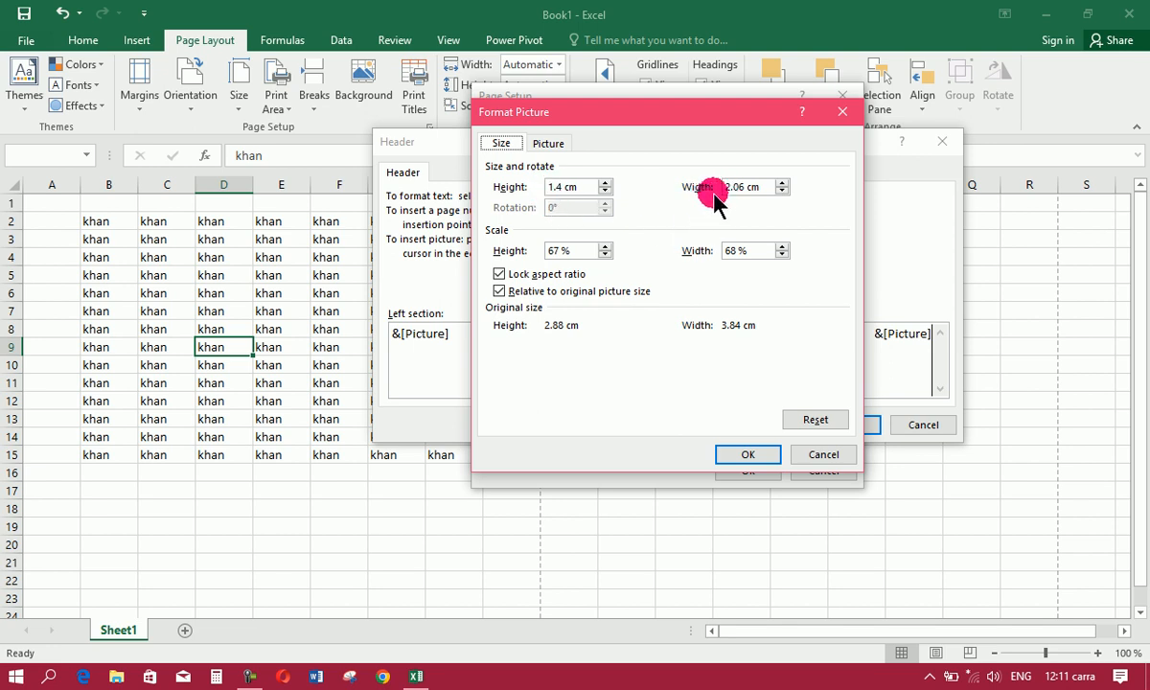
{"action": "left_click", "coordinate": [843, 112]}
- Open the right header picture's formatting and reduce its height to about 1 cm with the aspect ratio locked
{"action": "left_click", "coordinate": [803, 288]}
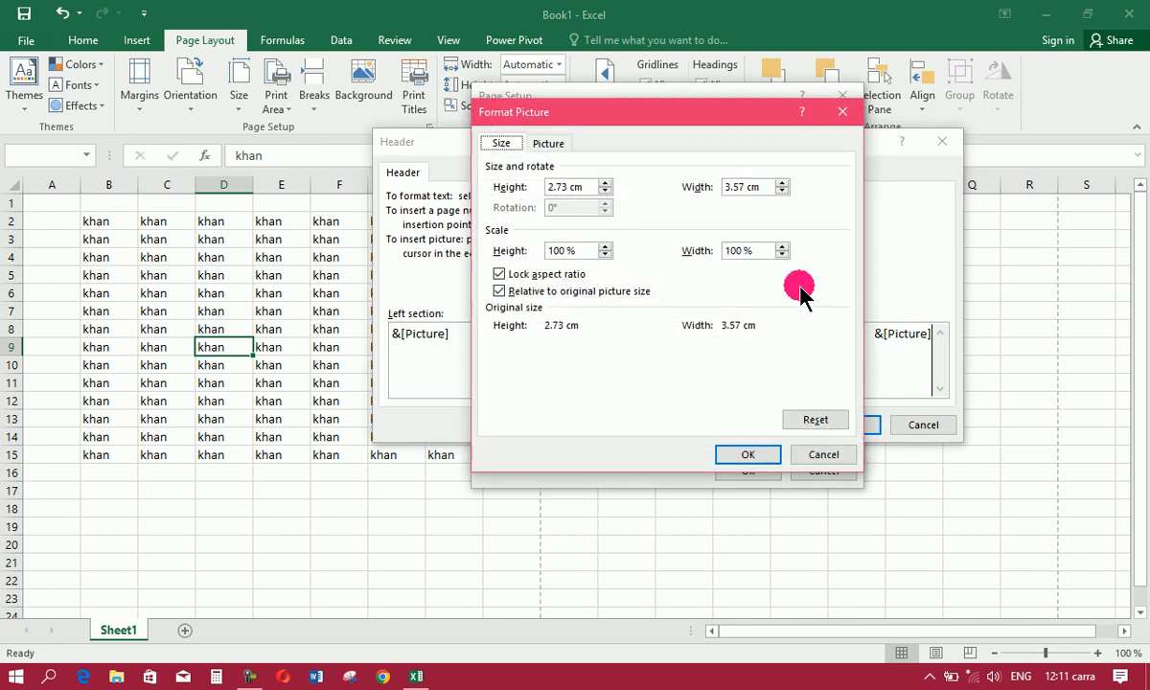
{"action": "left_click", "coordinate": [605, 192]}
{"action": "left_click", "coordinate": [605, 193]}
{"action": "left_click", "coordinate": [605, 192]}
{"action": "left_click", "coordinate": [605, 192]}
{"action": "left_click", "coordinate": [605, 192]}
{"action": "left_click", "coordinate": [605, 193]}
{"action": "left_click", "coordinate": [604, 193]}
{"action": "left_click", "coordinate": [605, 192]}
{"action": "left_click", "coordinate": [604, 193]}
{"action": "left_click", "coordinate": [604, 193]}
{"action": "left_click", "coordinate": [605, 193]}
{"action": "left_click", "coordinate": [604, 192]}
{"action": "left_click", "coordinate": [605, 193]}
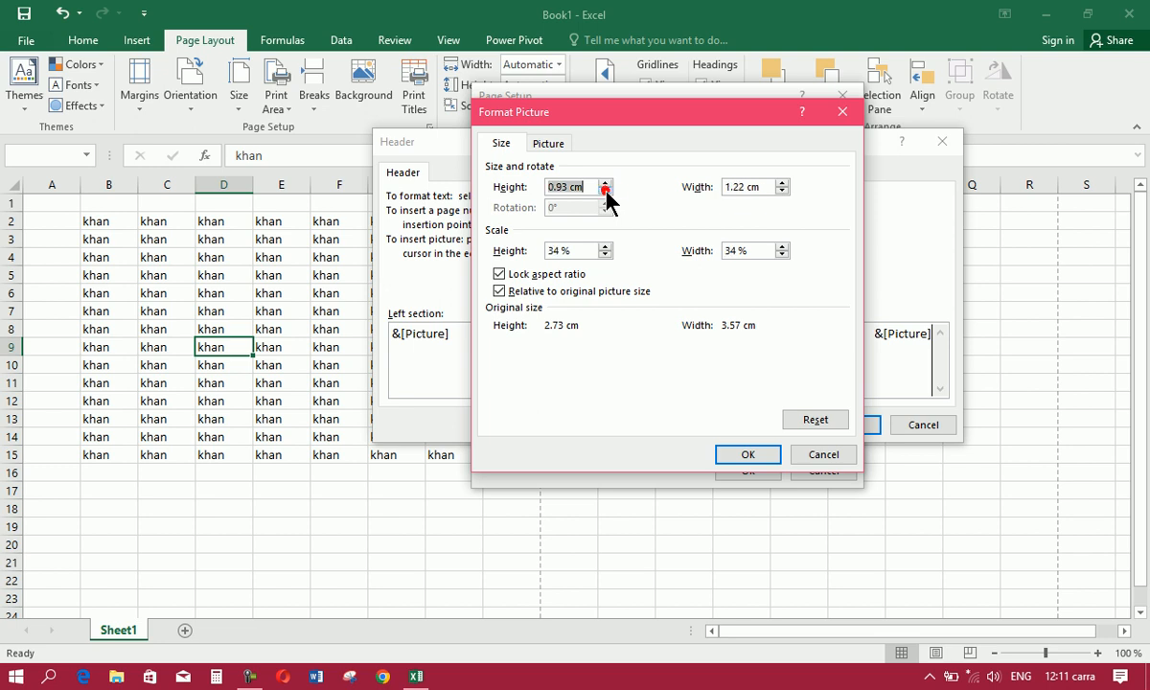
{"action": "left_click", "coordinate": [604, 182]}
- Fine-tune the right header picture's width with the aspect ratio locked and apply the new size
{"action": "left_click", "coordinate": [782, 191]}
{"action": "left_click", "coordinate": [782, 191]}
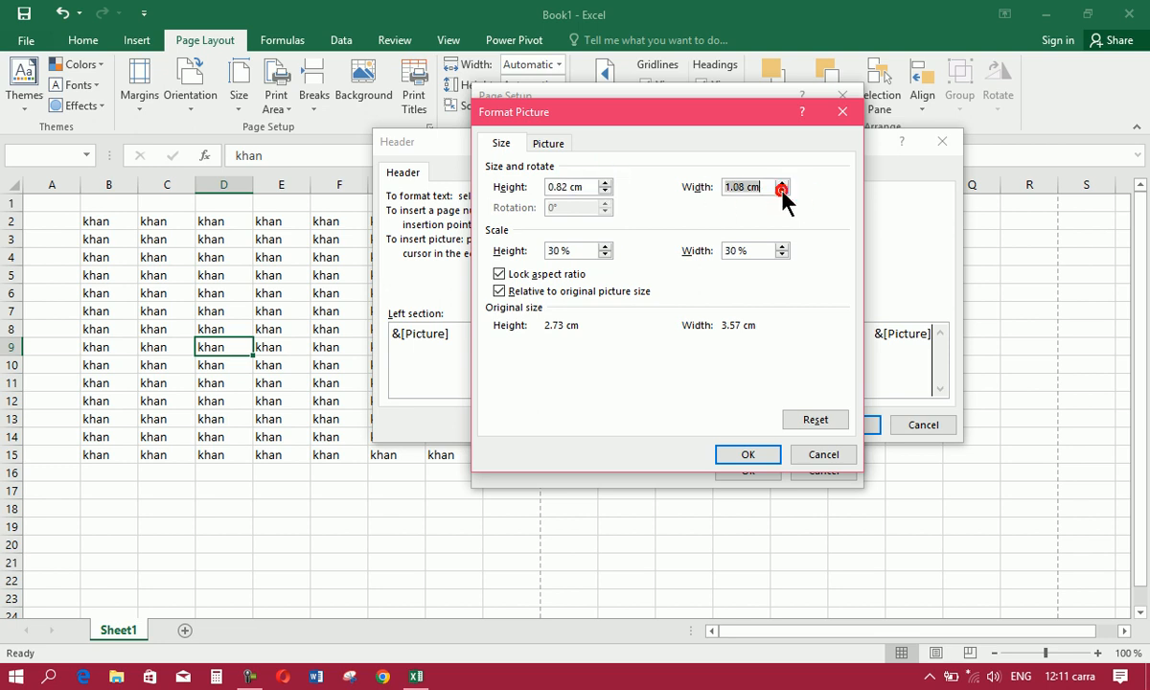
{"action": "left_click", "coordinate": [782, 184]}
{"action": "left_click", "coordinate": [781, 184]}
{"action": "left_click", "coordinate": [781, 184]}
{"action": "left_click", "coordinate": [747, 454]}
- Crop the right header picture by 1 cm from the top and 0.6 cm from the left, and check it in print preview
{"action": "left_click", "coordinate": [803, 288]}
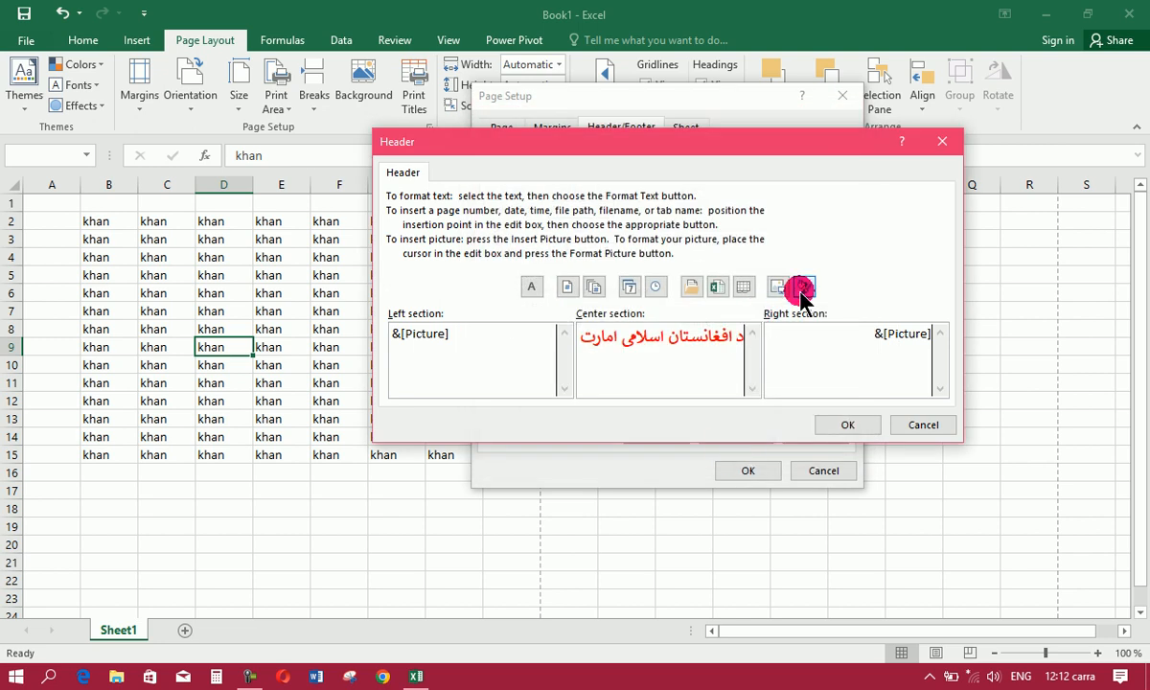
{"action": "left_click", "coordinate": [548, 144]}
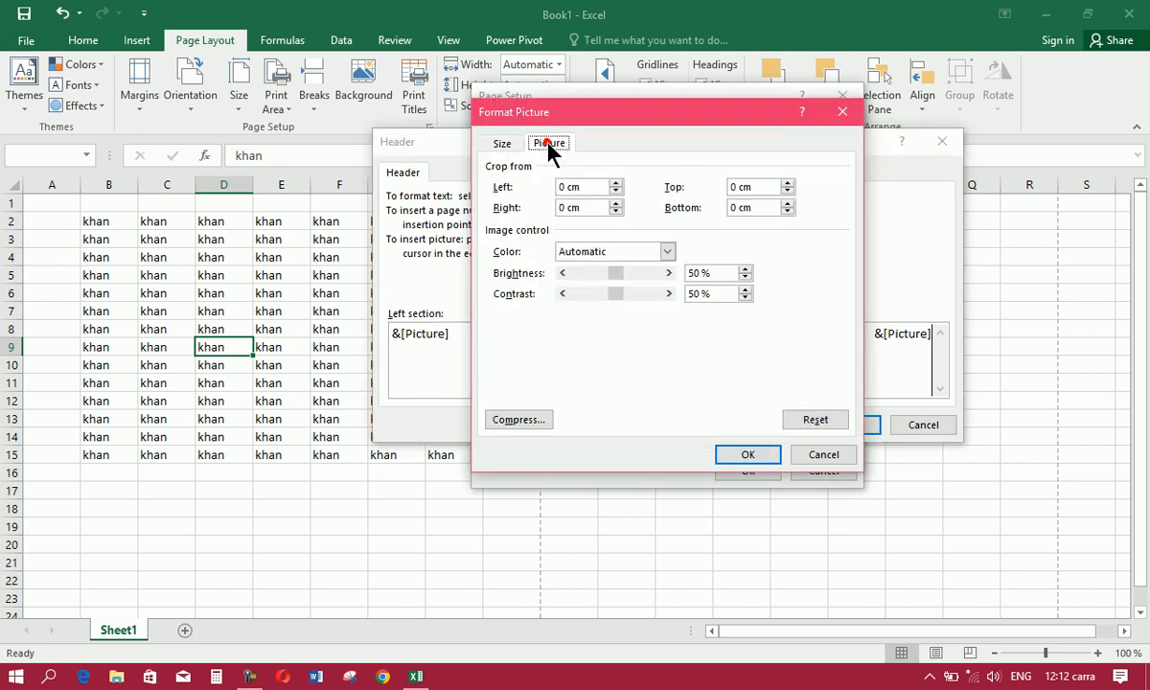
{"action": "left_click", "coordinate": [786, 182]}
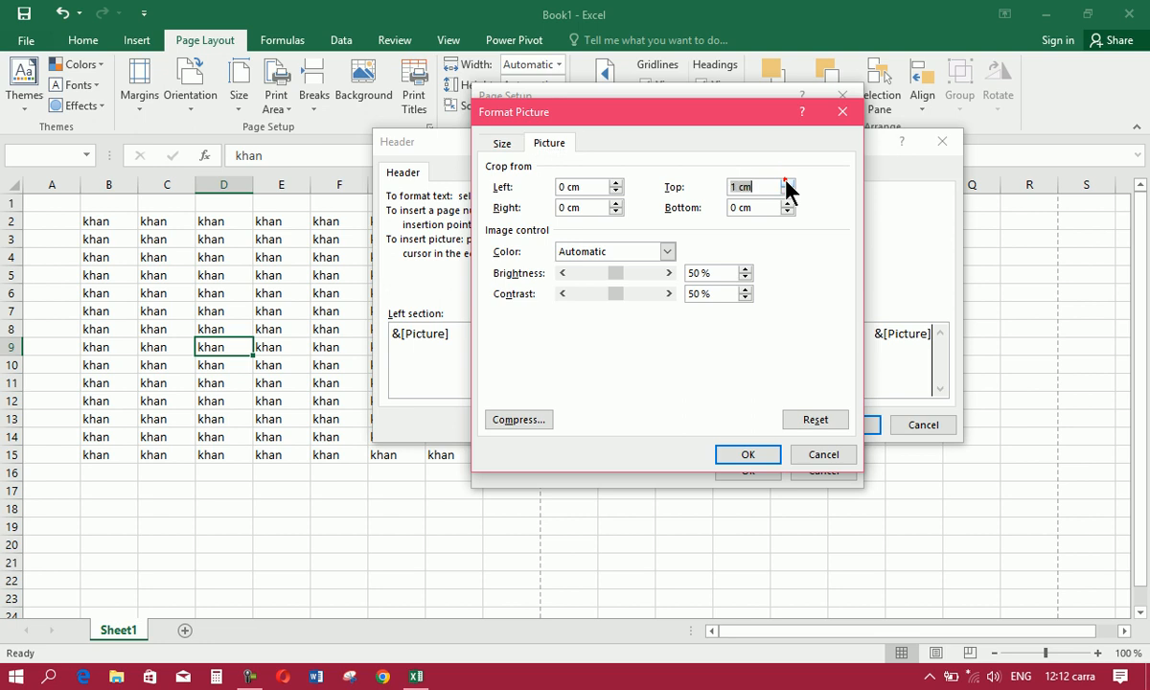
{"action": "left_click", "coordinate": [616, 182]}
{"action": "left_click", "coordinate": [615, 183]}
{"action": "left_click", "coordinate": [615, 182]}
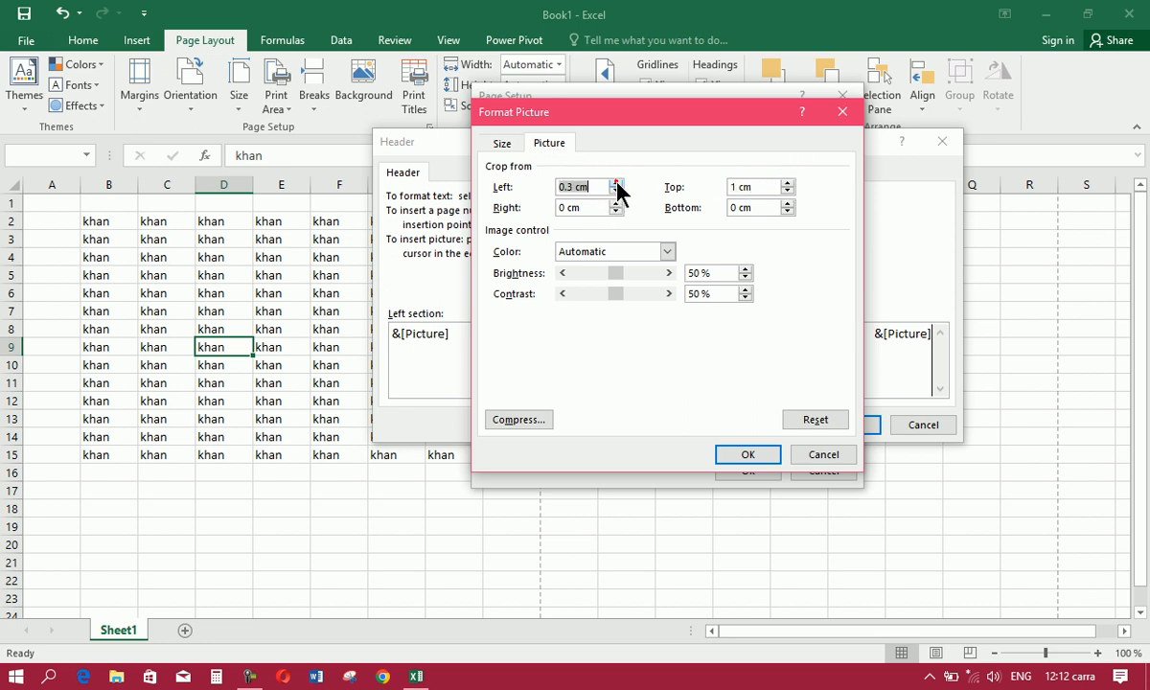
{"action": "left_click", "coordinate": [617, 188]}
{"action": "left_click", "coordinate": [743, 456]}
{"action": "left_click", "coordinate": [847, 422]}
{"action": "left_click", "coordinate": [659, 433]}
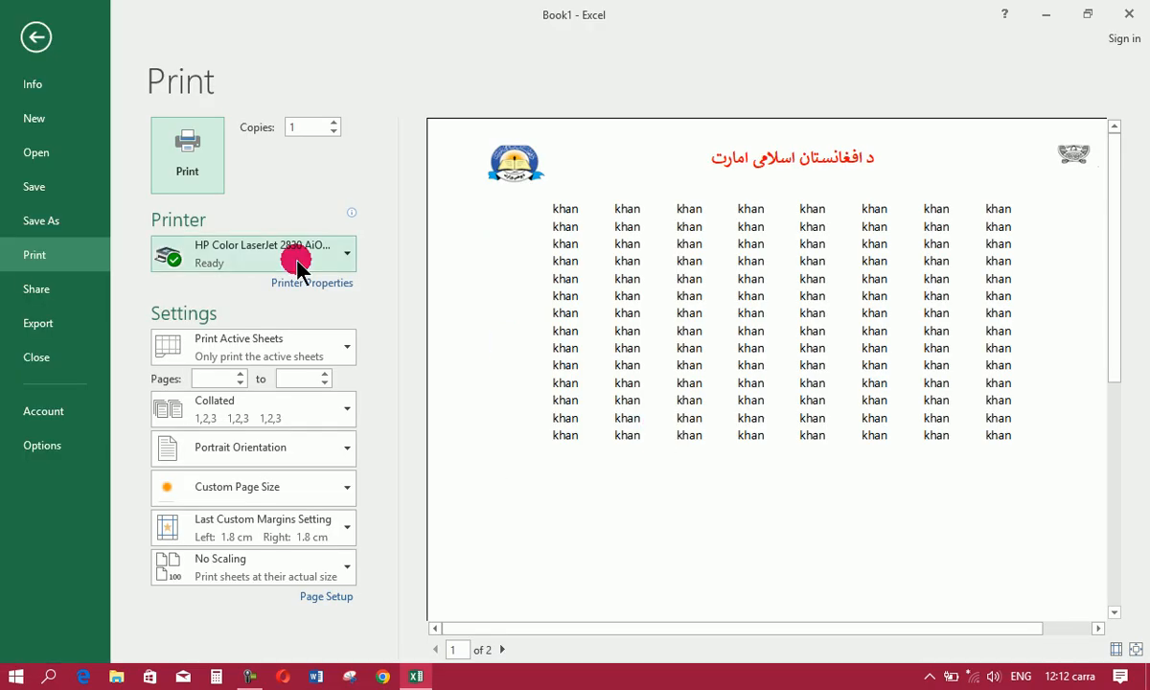
- Reopen the custom header, set the left picture's crop from the top to 0 cm, and check it in print preview
{"action": "left_click", "coordinate": [38, 40]}
{"action": "left_click", "coordinate": [410, 96]}
{"action": "left_click", "coordinate": [618, 127]}
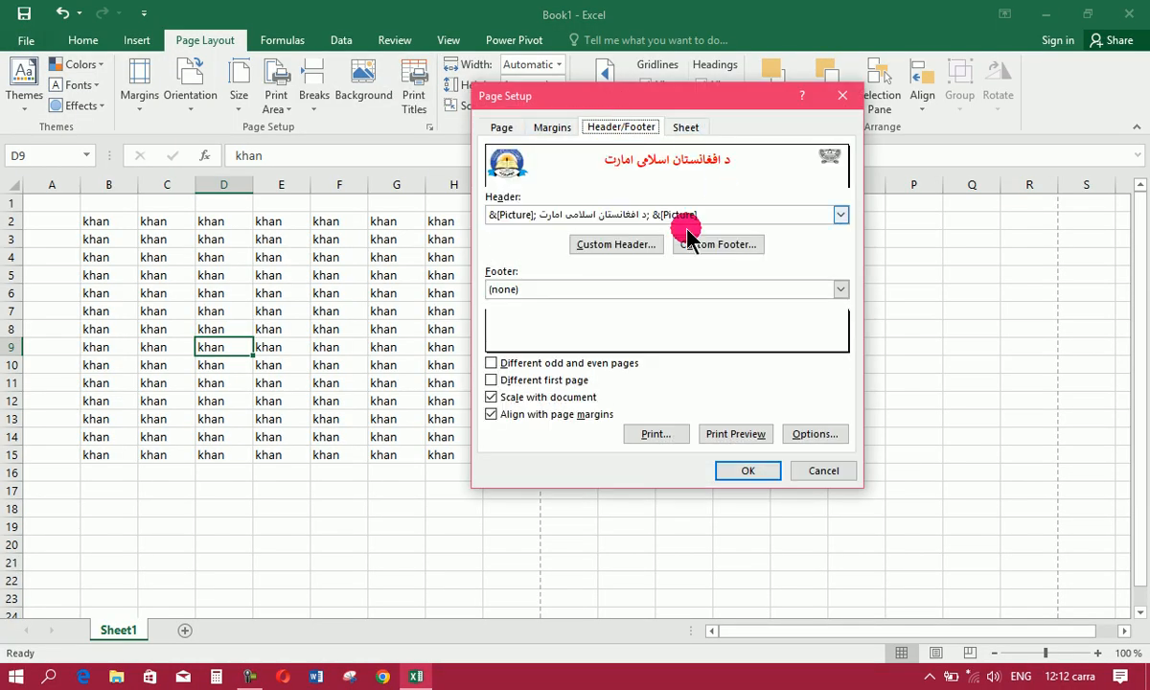
{"action": "left_click", "coordinate": [616, 245]}
{"action": "left_click", "coordinate": [801, 287]}
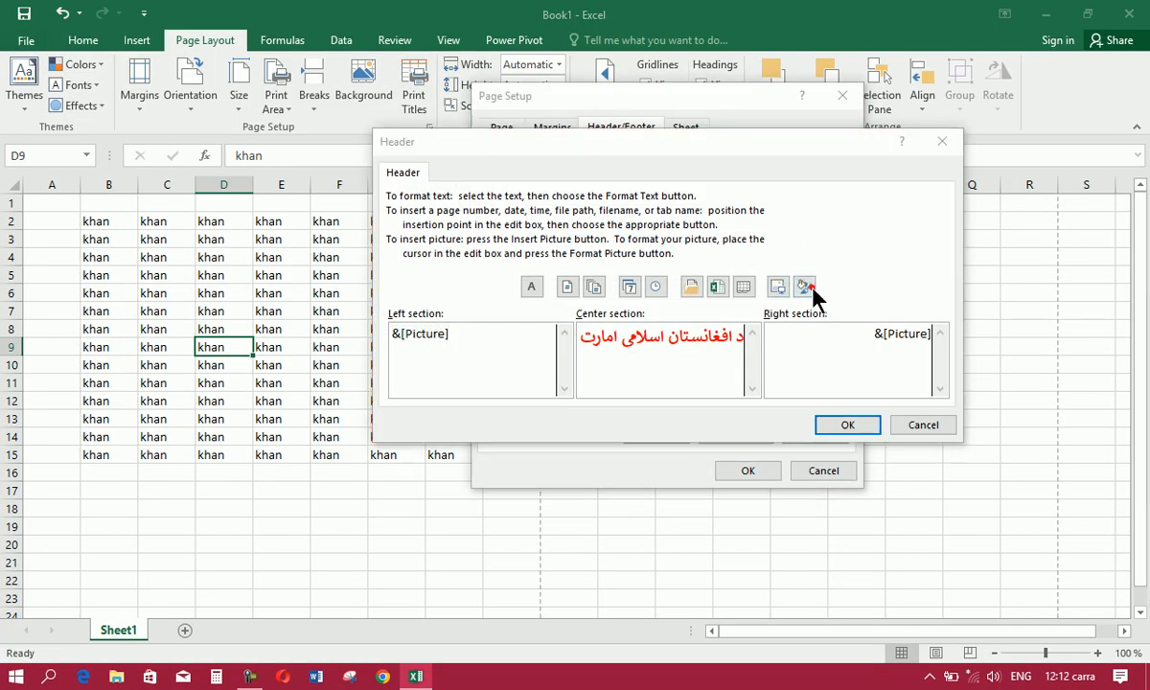
{"action": "left_click", "coordinate": [548, 144]}
{"action": "left_click", "coordinate": [750, 184]}
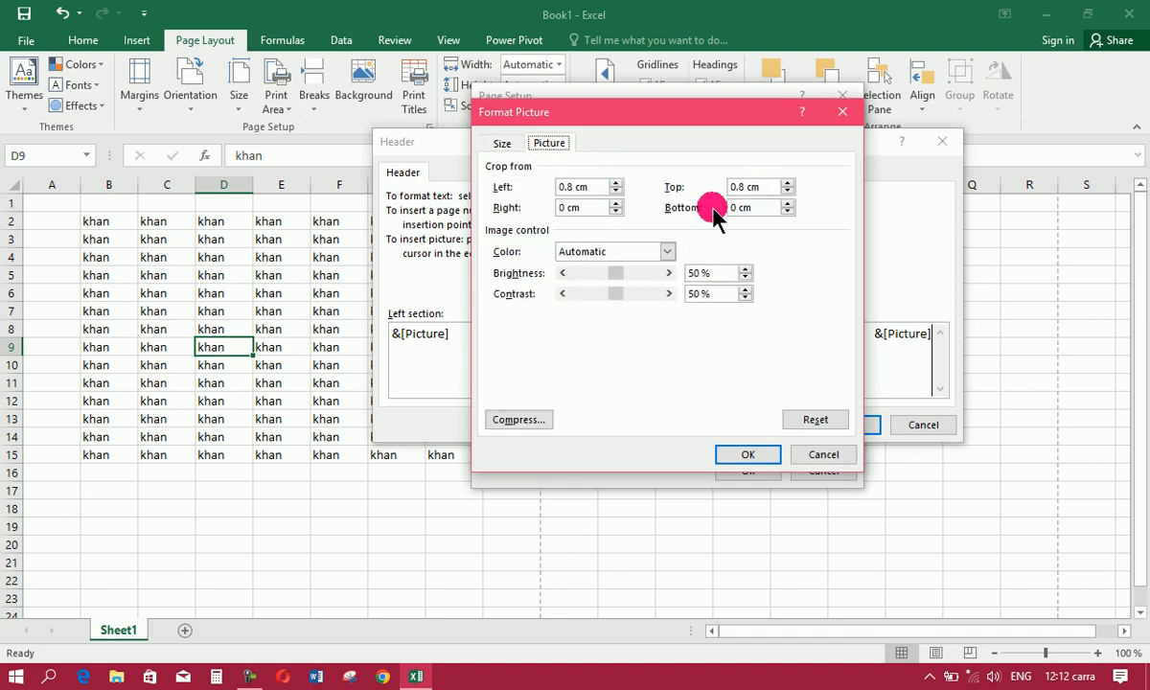
{"action": "left_click", "coordinate": [787, 191]}
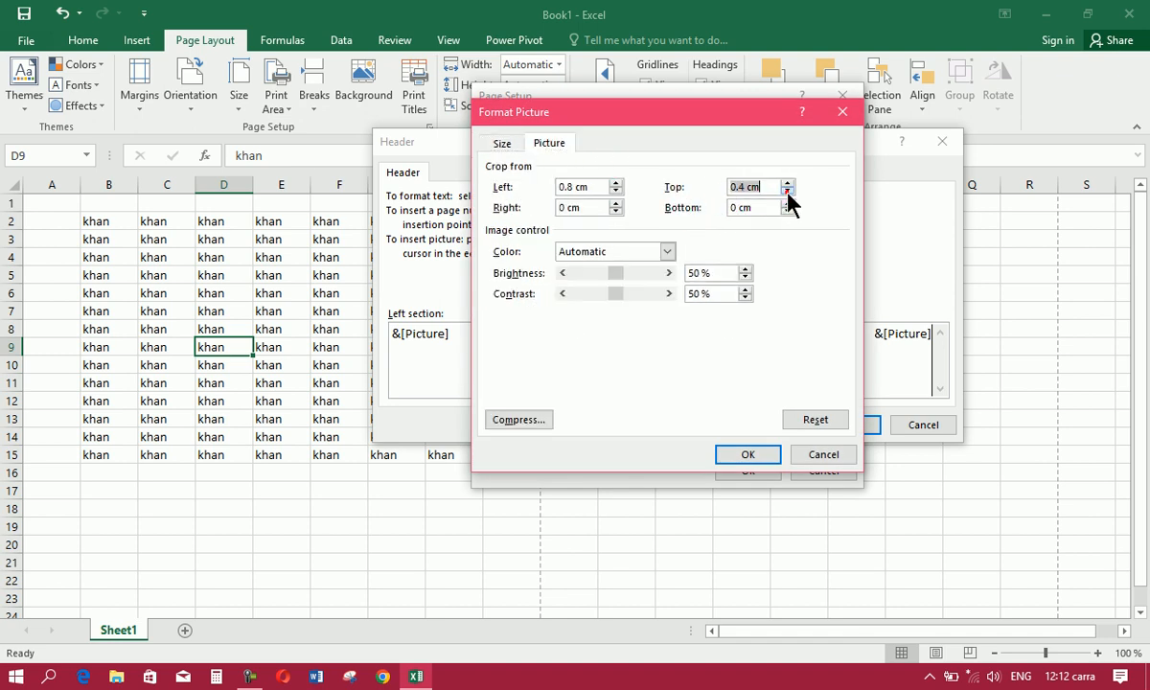
{"action": "left_click", "coordinate": [798, 419]}
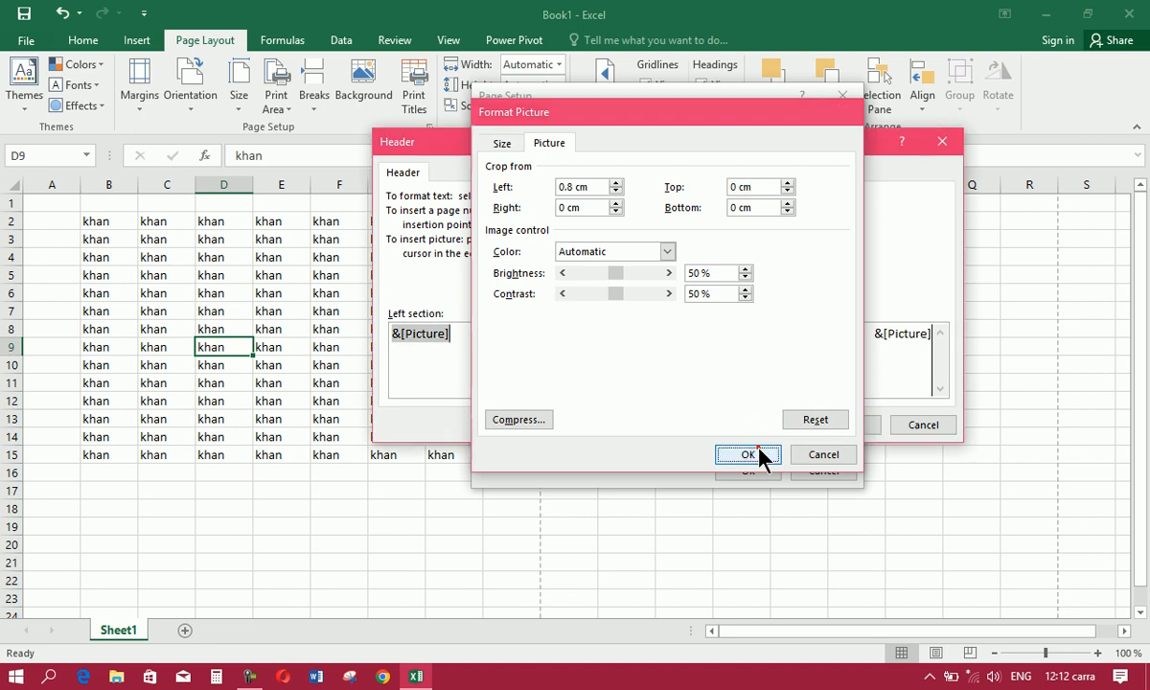
{"action": "left_click", "coordinate": [757, 455]}
{"action": "left_click", "coordinate": [819, 428]}
{"action": "left_click", "coordinate": [655, 435]}
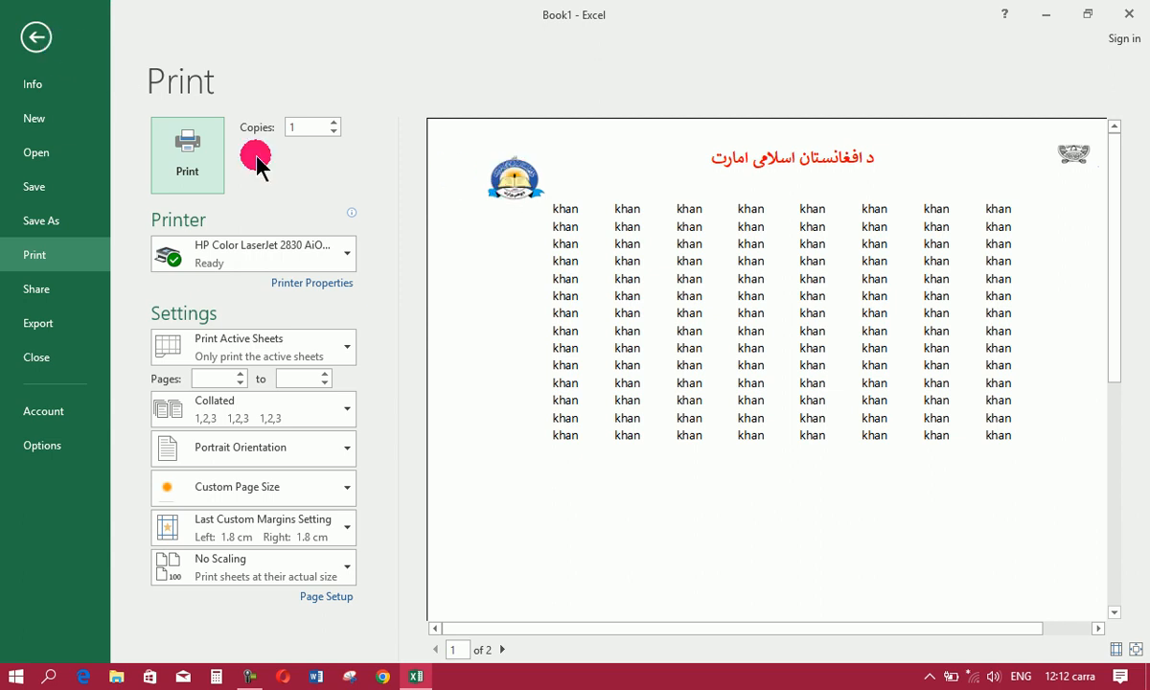
- Reopen the custom header and readjust the right section picture's width with the aspect ratio locked
{"action": "left_click", "coordinate": [35, 36]}
{"action": "left_click", "coordinate": [417, 92]}
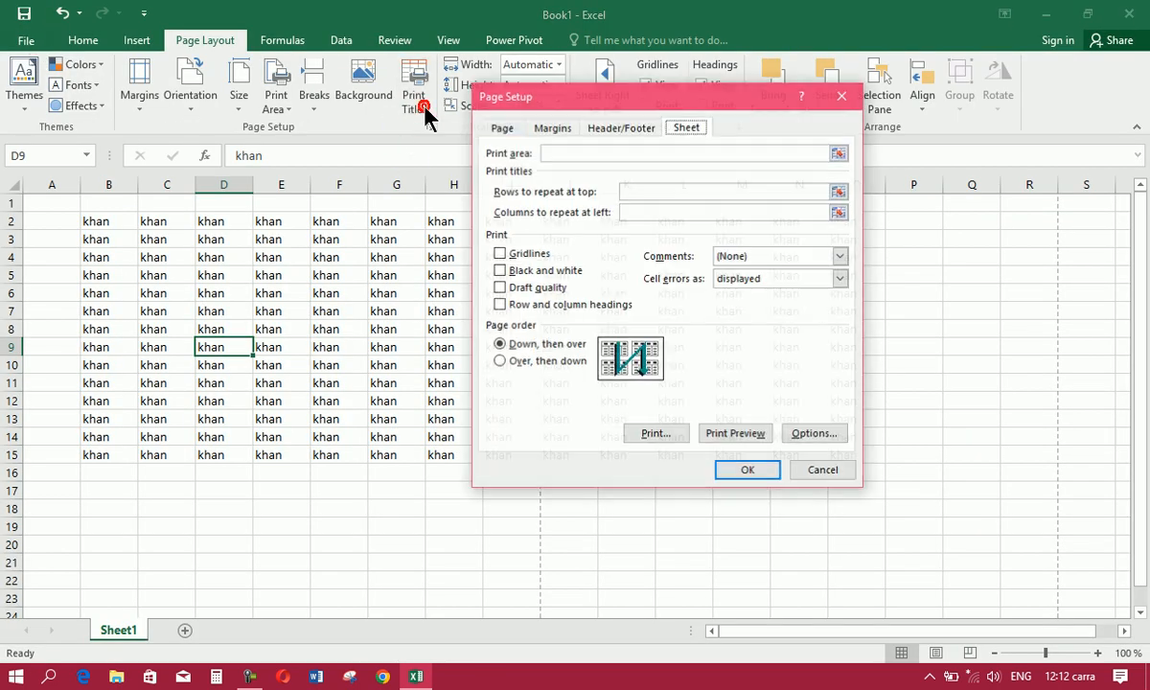
{"action": "left_click", "coordinate": [625, 128]}
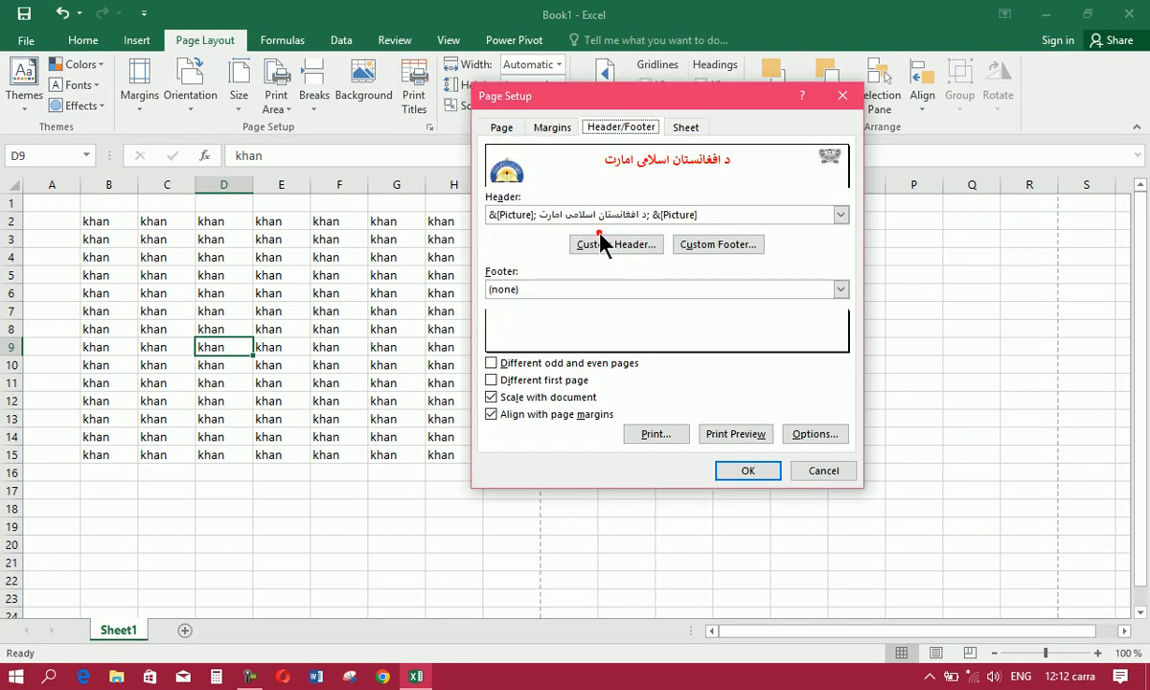
{"action": "left_click", "coordinate": [618, 246]}
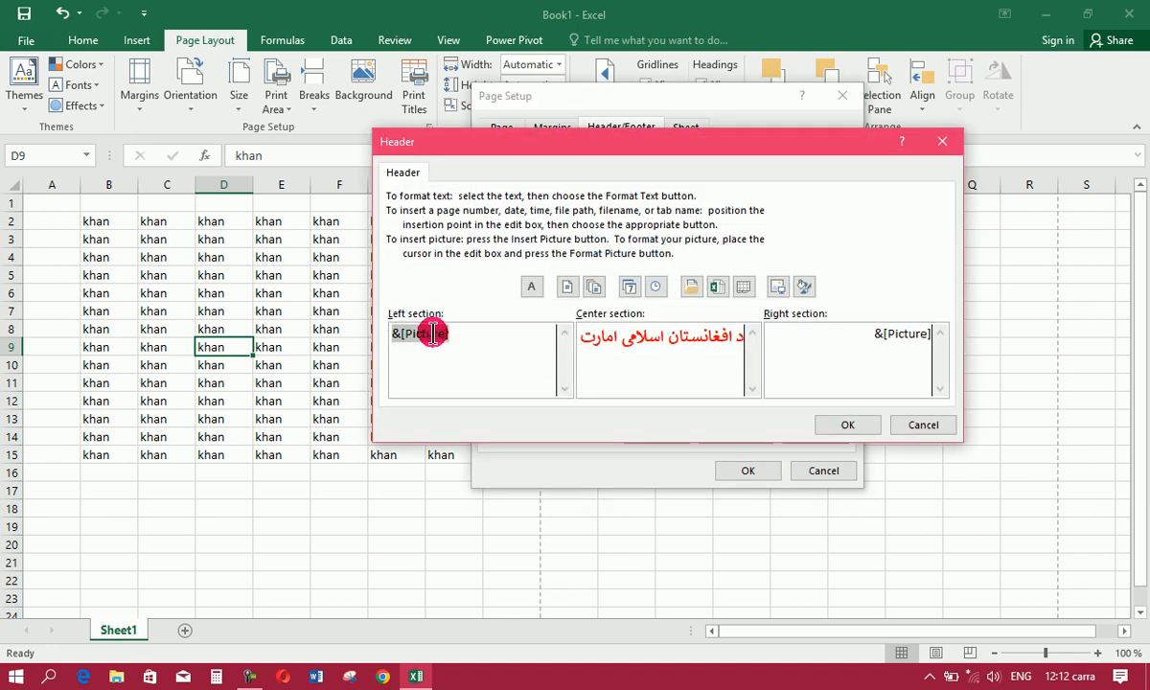
{"action": "left_click", "coordinate": [906, 334]}
{"action": "left_click", "coordinate": [803, 289]}
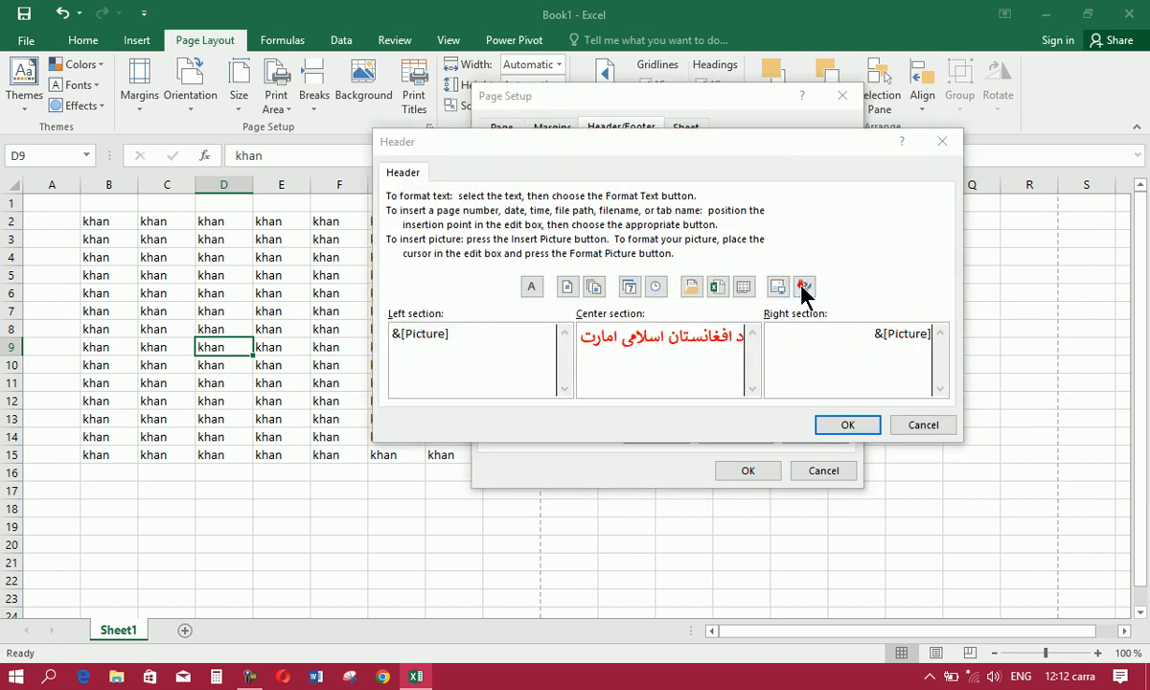
{"action": "left_click", "coordinate": [782, 191]}
{"action": "left_click", "coordinate": [782, 191]}
{"action": "left_click", "coordinate": [782, 191]}
{"action": "left_click", "coordinate": [782, 183]}
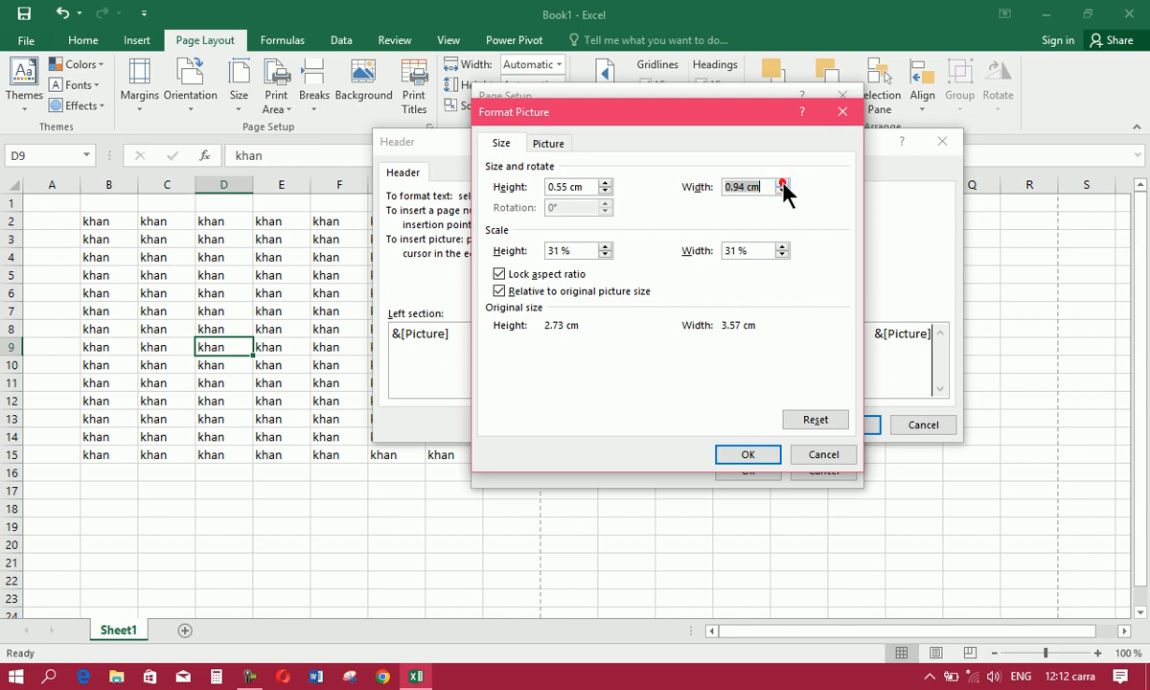
{"action": "left_click", "coordinate": [782, 183]}
{"action": "left_click", "coordinate": [782, 183]}
{"action": "left_click", "coordinate": [783, 183]}
- Set the right header picture's crop from the top to -0.2 cm and apply the header changes
{"action": "left_click", "coordinate": [549, 144]}
{"action": "left_click", "coordinate": [787, 192]}
{"action": "left_click", "coordinate": [787, 192]}
{"action": "left_click", "coordinate": [787, 188]}
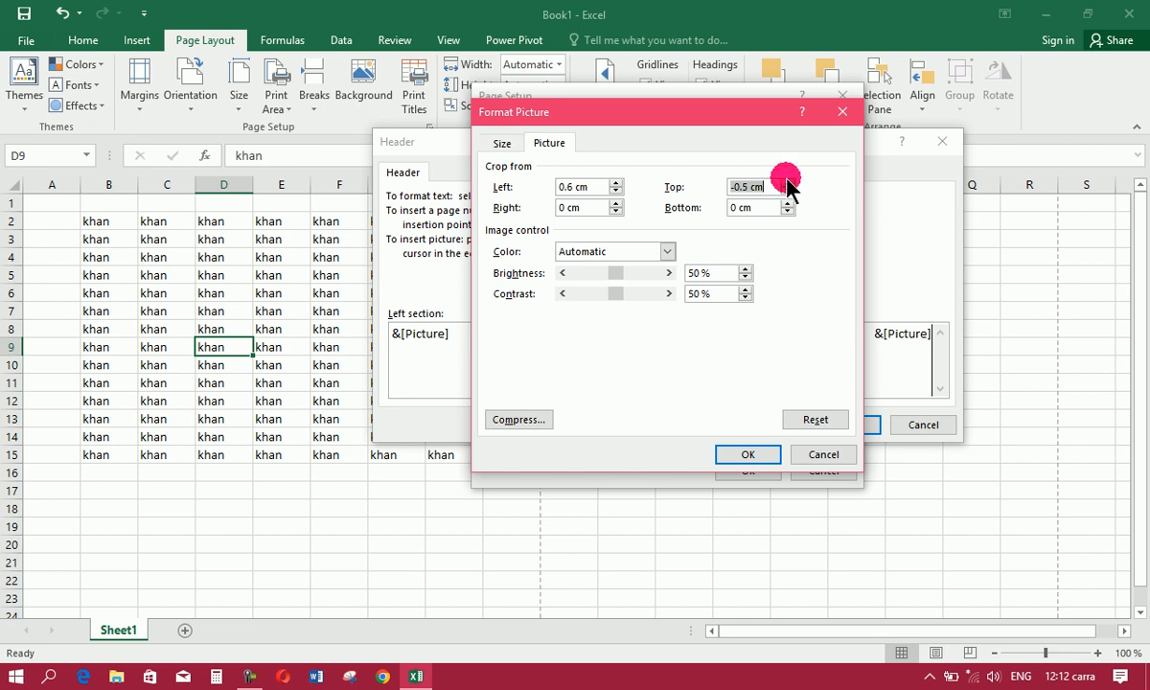
{"action": "left_click", "coordinate": [787, 183]}
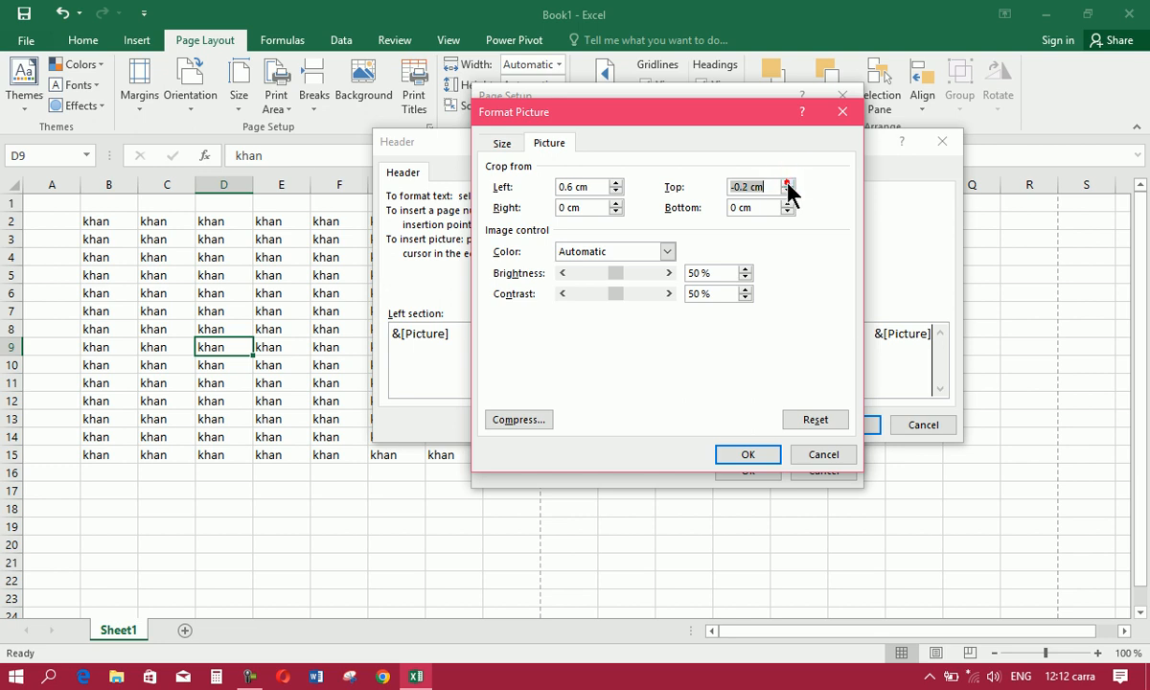
{"action": "left_click", "coordinate": [747, 454]}
{"action": "left_click", "coordinate": [838, 426]}
{"action": "left_click", "coordinate": [748, 469]}
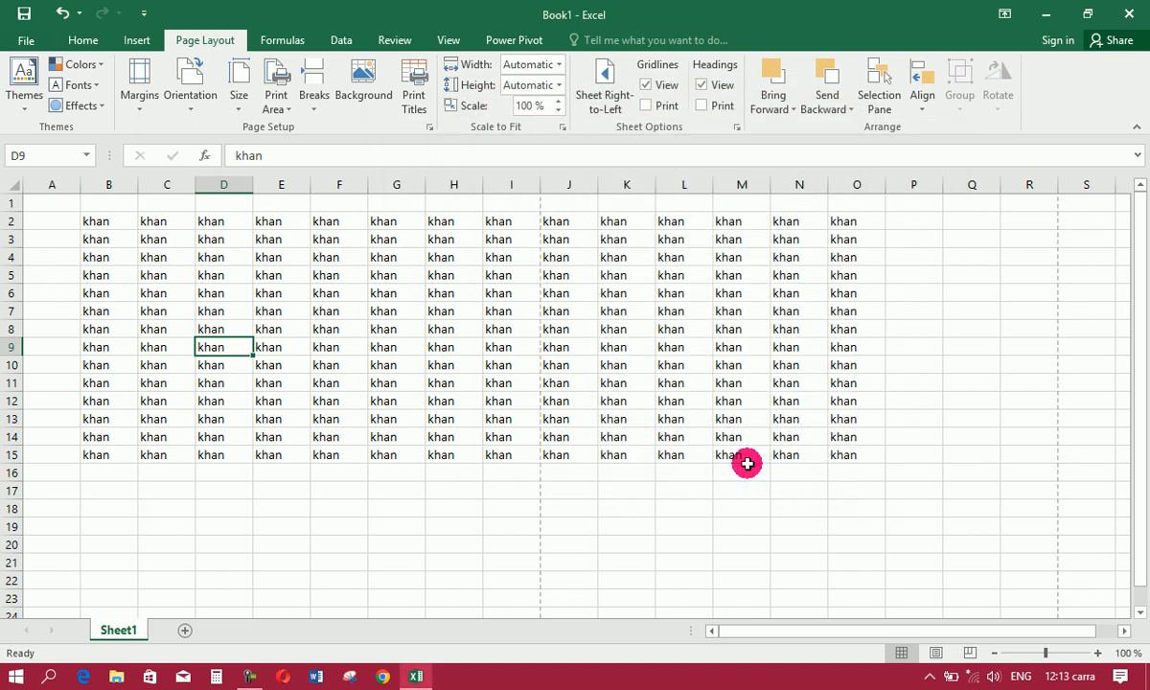
- Check the header logos and title in print preview, going to the second page and back to the first
{"action": "key", "text": "ctrl+p"}
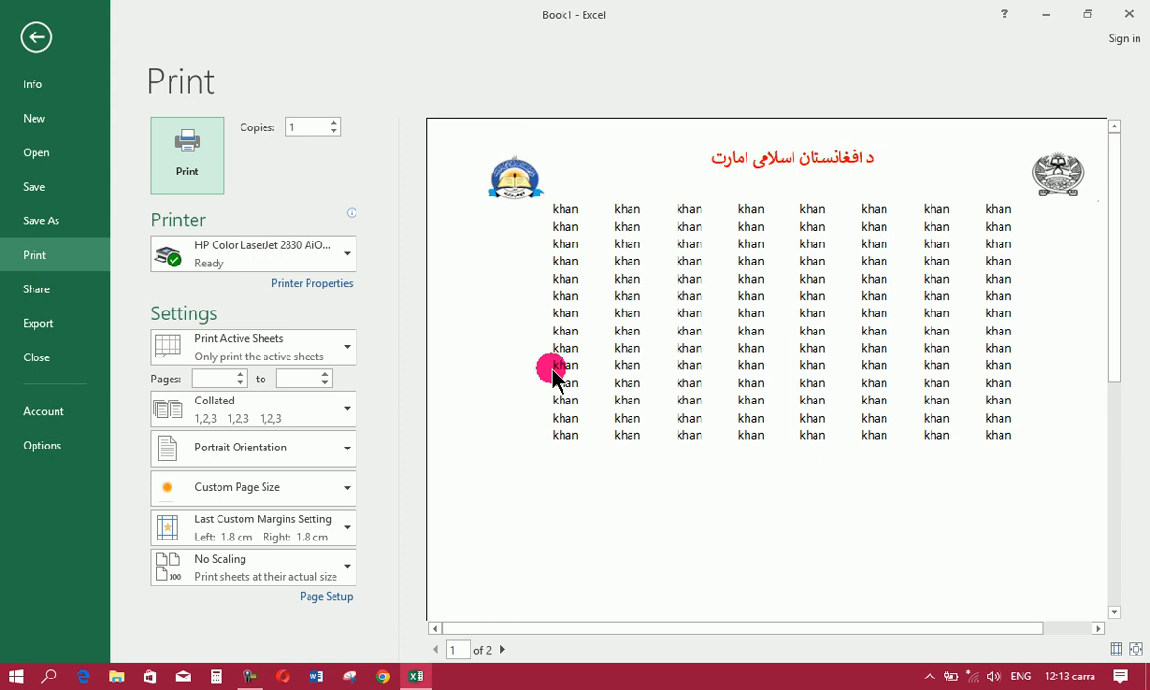
{"action": "left_click", "coordinate": [502, 650]}
{"action": "left_click", "coordinate": [436, 650]}
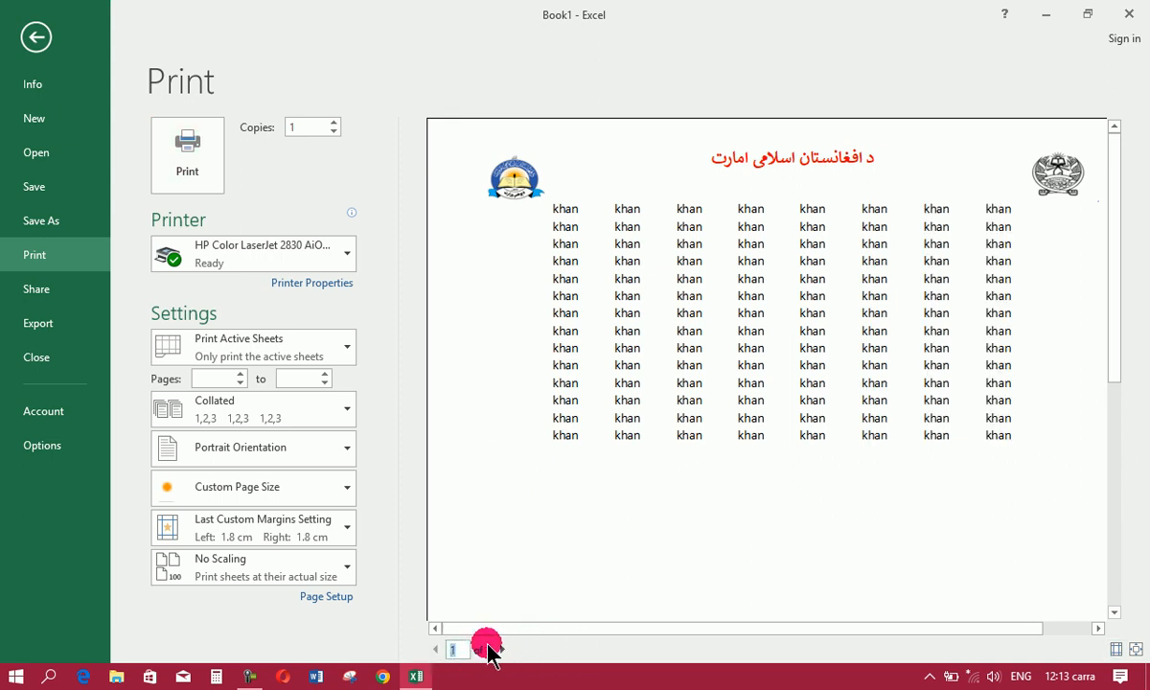
- Return to the worksheet's header and footer settings and view the custom header and custom footer editors, closing each without changes
{"action": "left_click", "coordinate": [33, 43]}
{"action": "left_click", "coordinate": [413, 94]}
{"action": "left_click", "coordinate": [594, 127]}
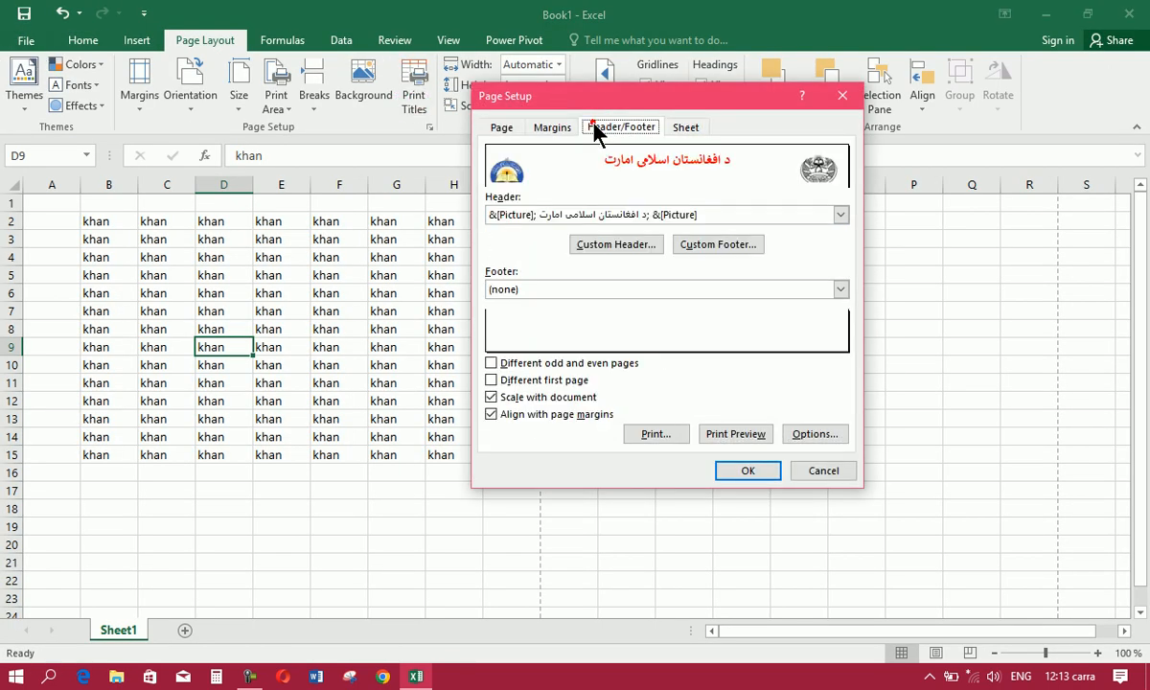
{"action": "left_click", "coordinate": [646, 249]}
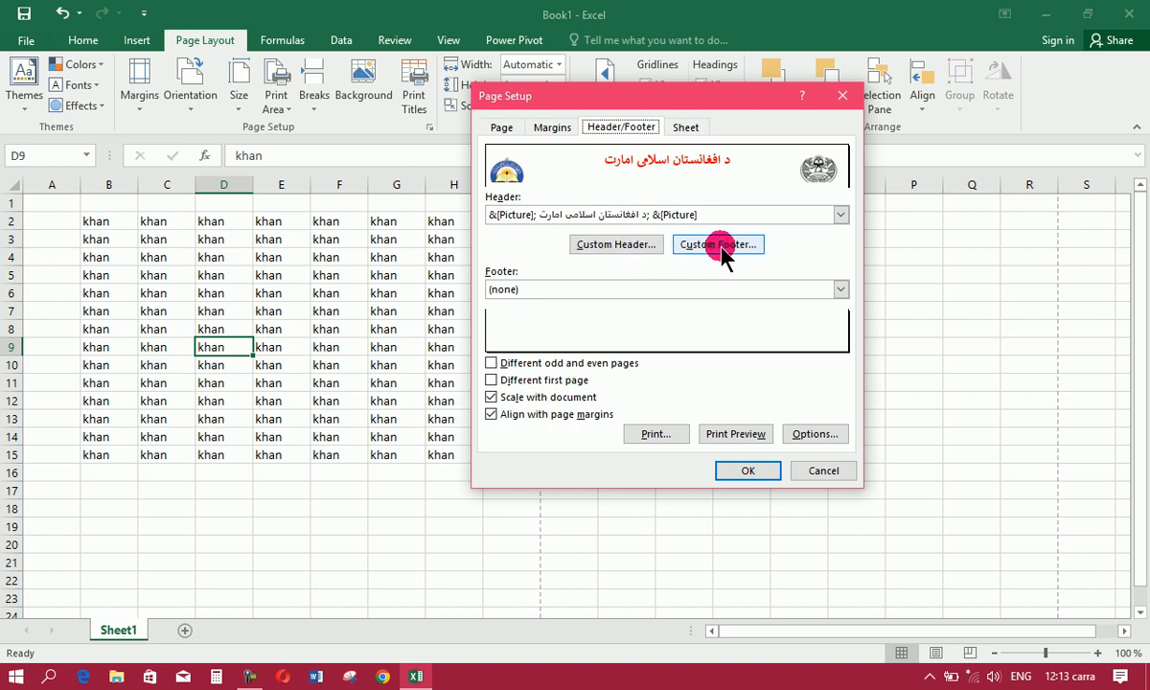
{"action": "left_click", "coordinate": [614, 254]}
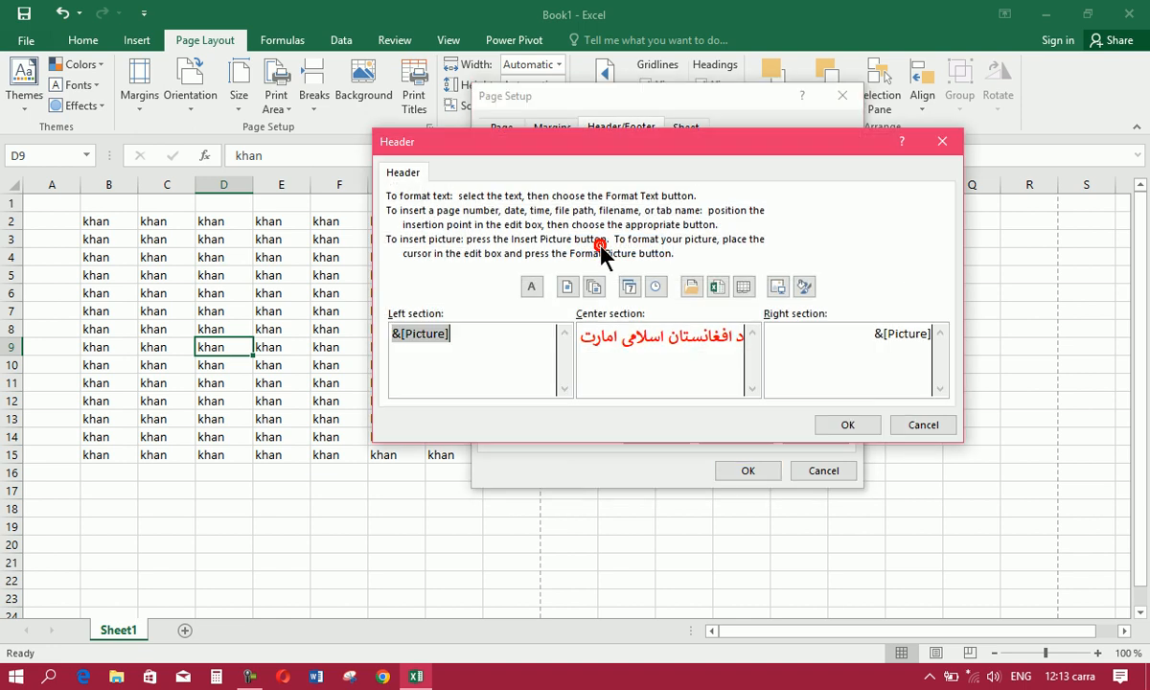
{"action": "left_click", "coordinate": [943, 142]}
{"action": "left_click", "coordinate": [712, 248]}
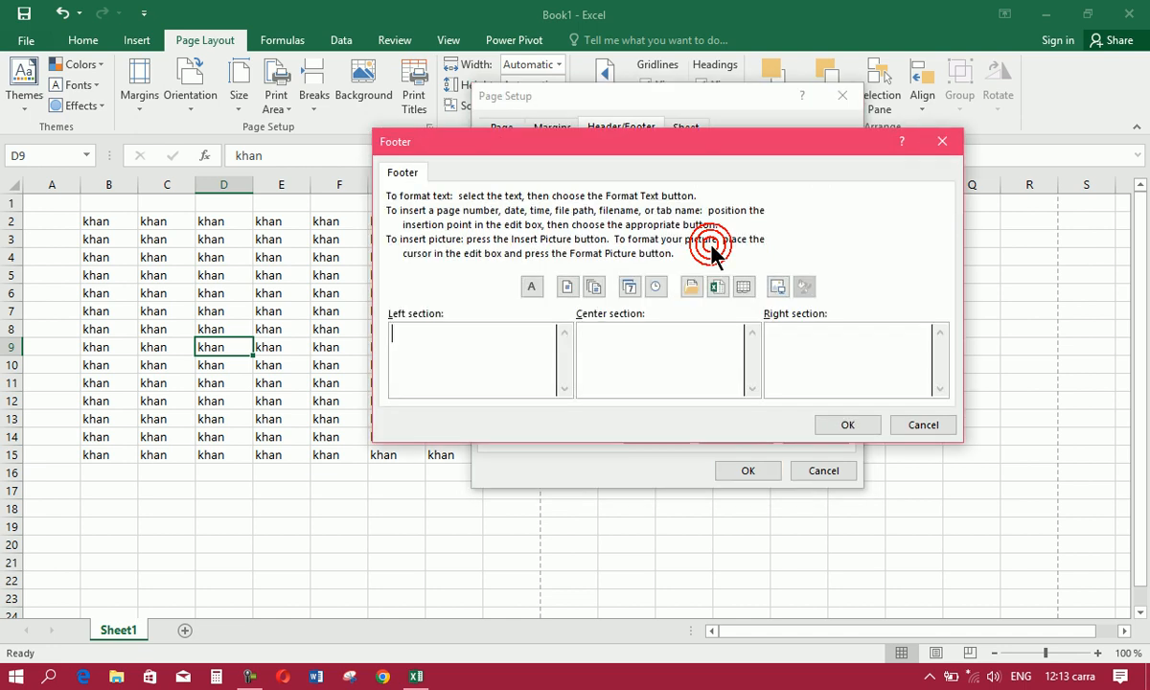
{"action": "left_click", "coordinate": [941, 145]}
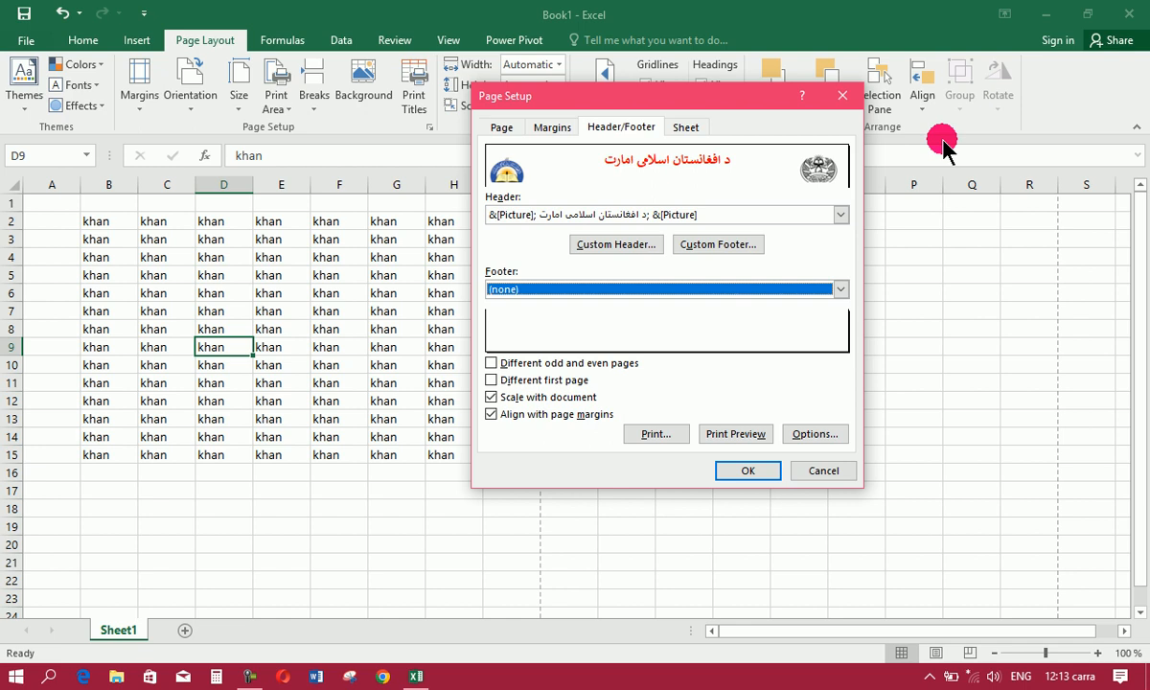
- Enable different odd and even pages and a different first page for the header and footer, and apply the page setup
{"action": "left_click", "coordinate": [491, 363]}
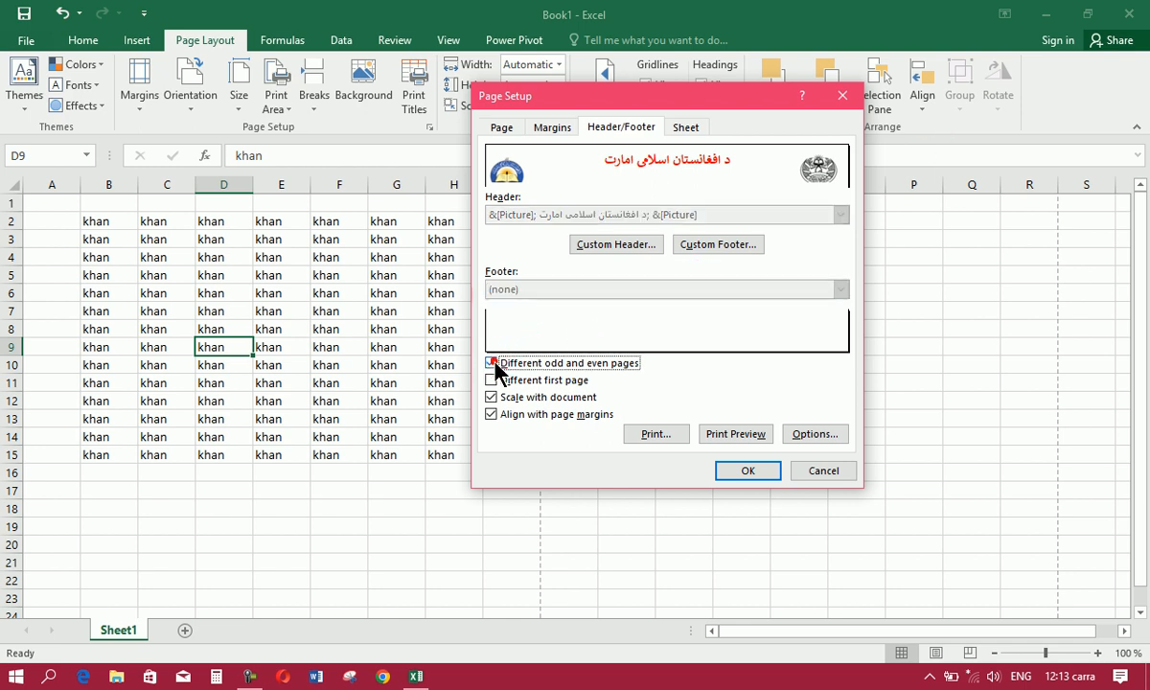
{"action": "left_click", "coordinate": [491, 381]}
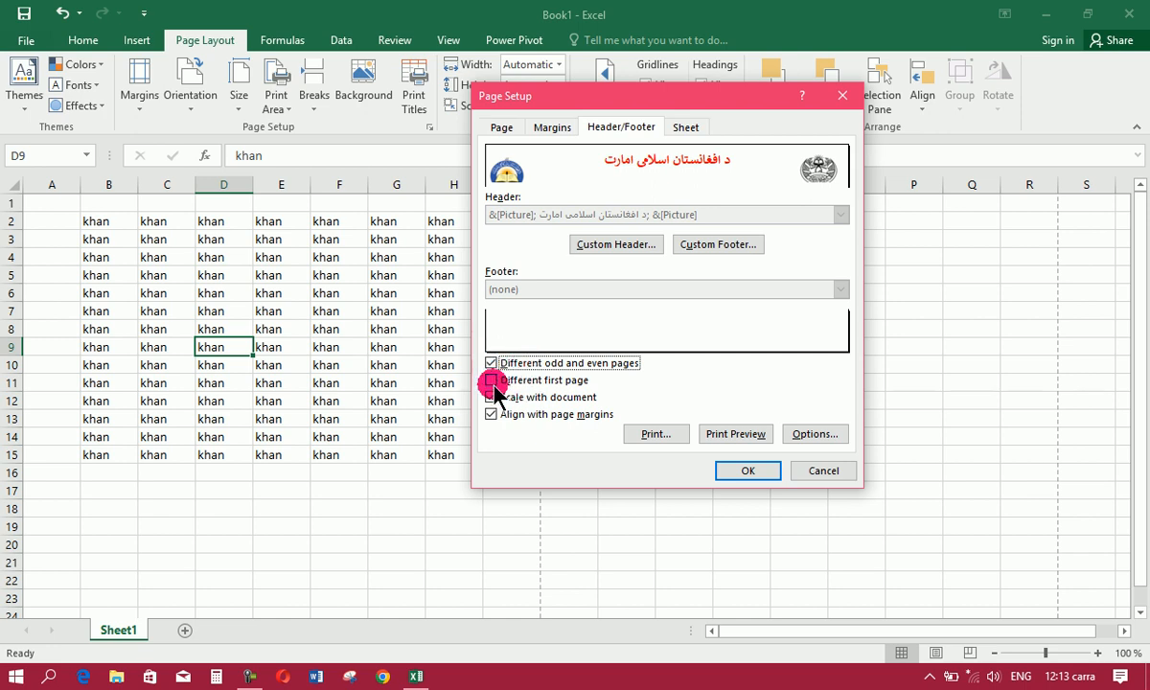
{"action": "left_click", "coordinate": [492, 382]}
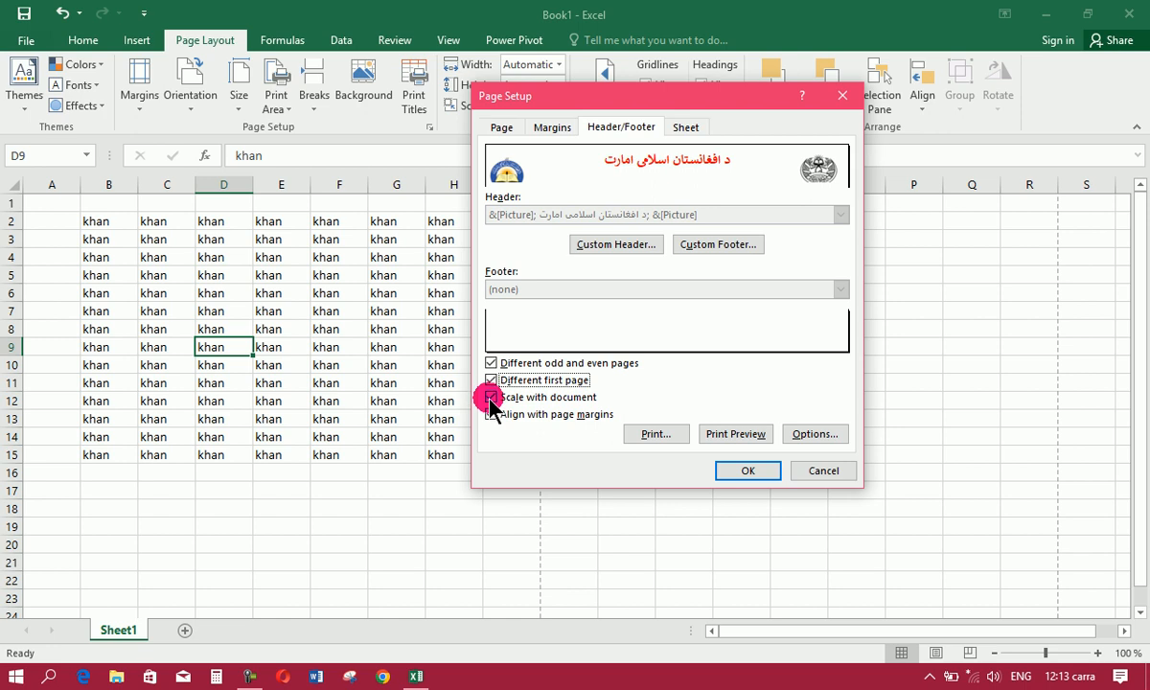
{"action": "left_click_drag", "start_coordinate": [554, 100], "coordinate": [554, 167]}
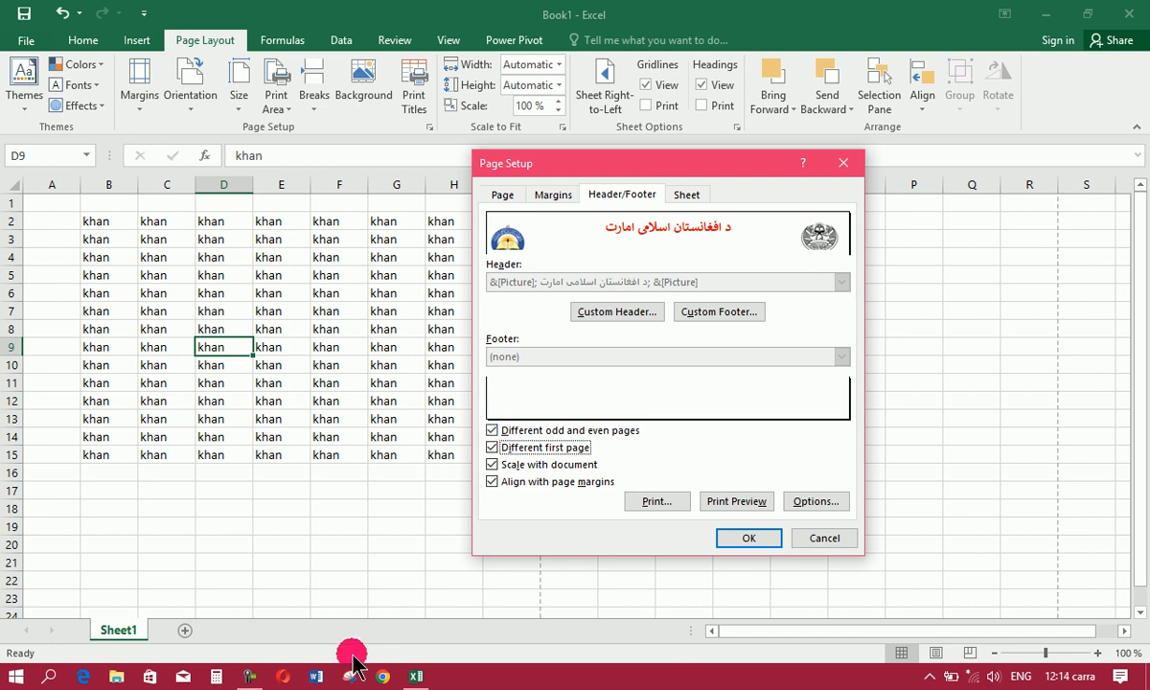
{"action": "left_click", "coordinate": [738, 541]}
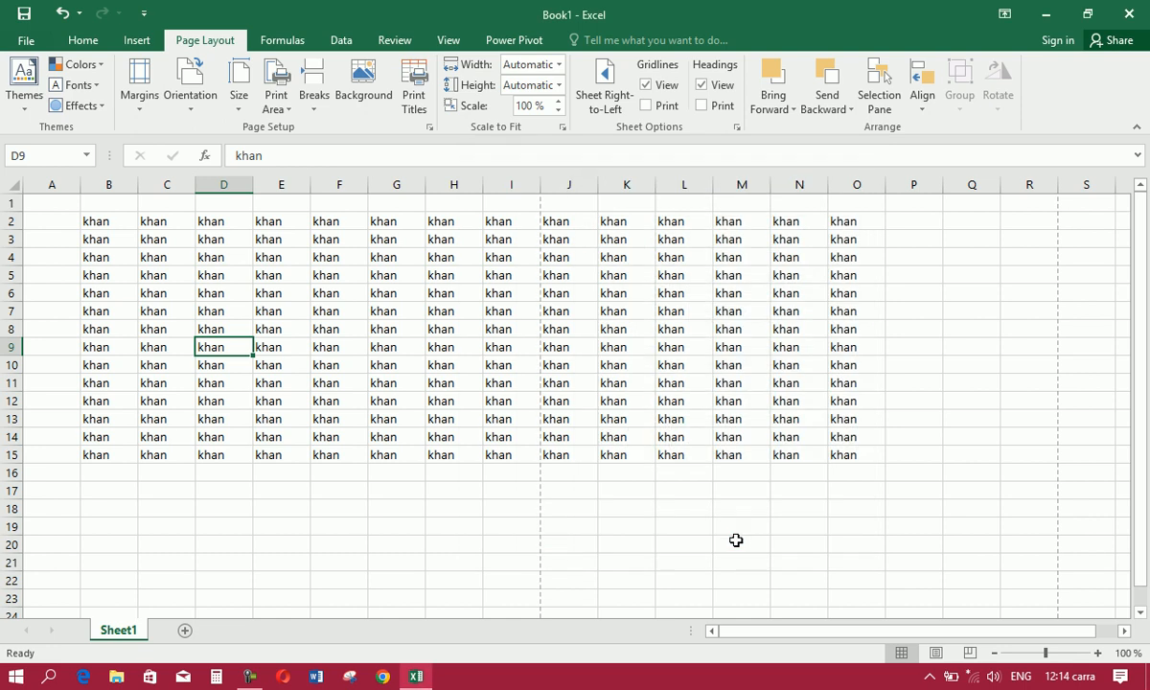